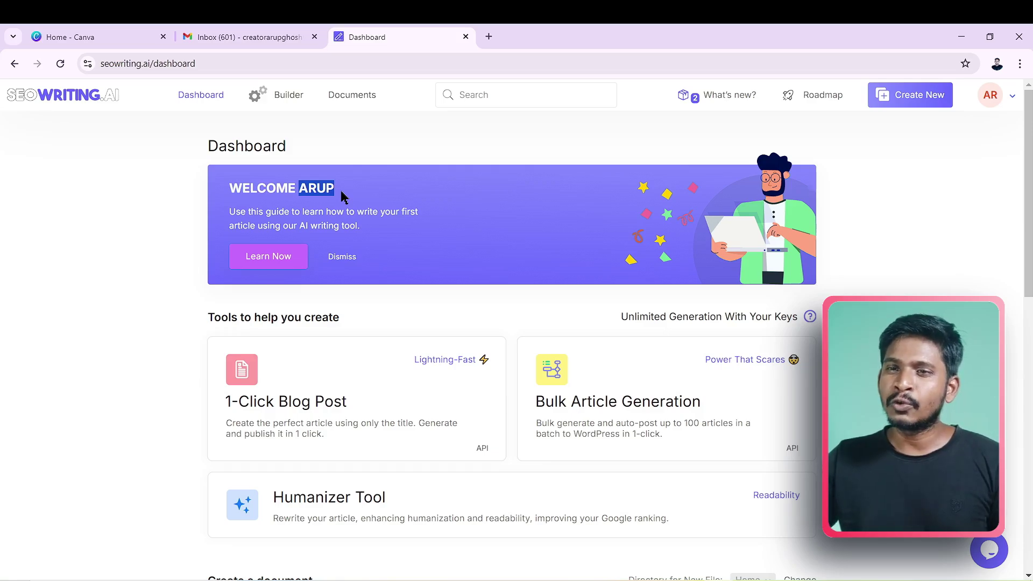
Open the 1-Click Blog Post tool and place the cursor in the Main Keyword field.
{"action": "left_click_drag", "start_coordinate": [210, 319], "coordinate": [375, 324]}
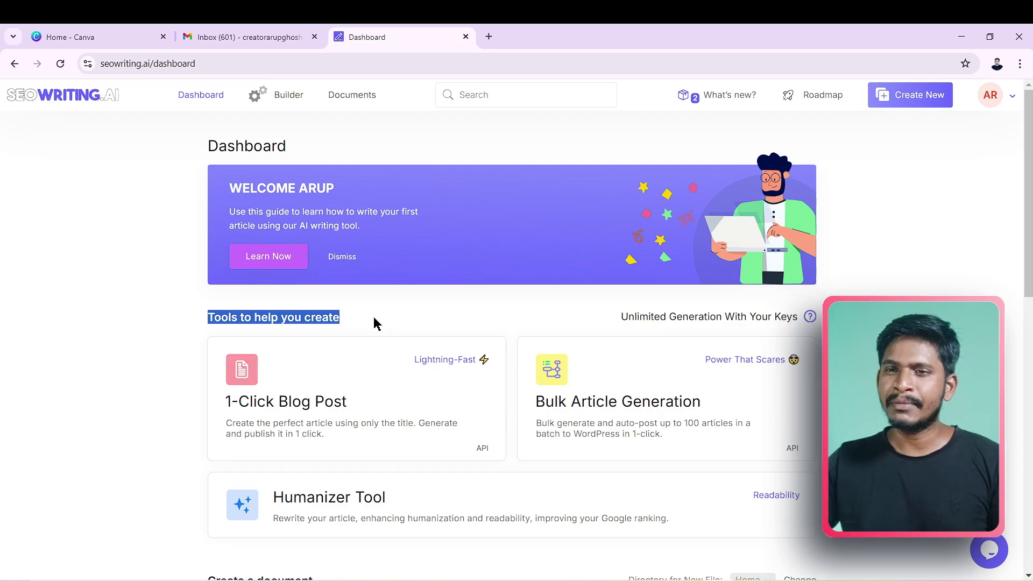
{"action": "left_click", "coordinate": [375, 323]}
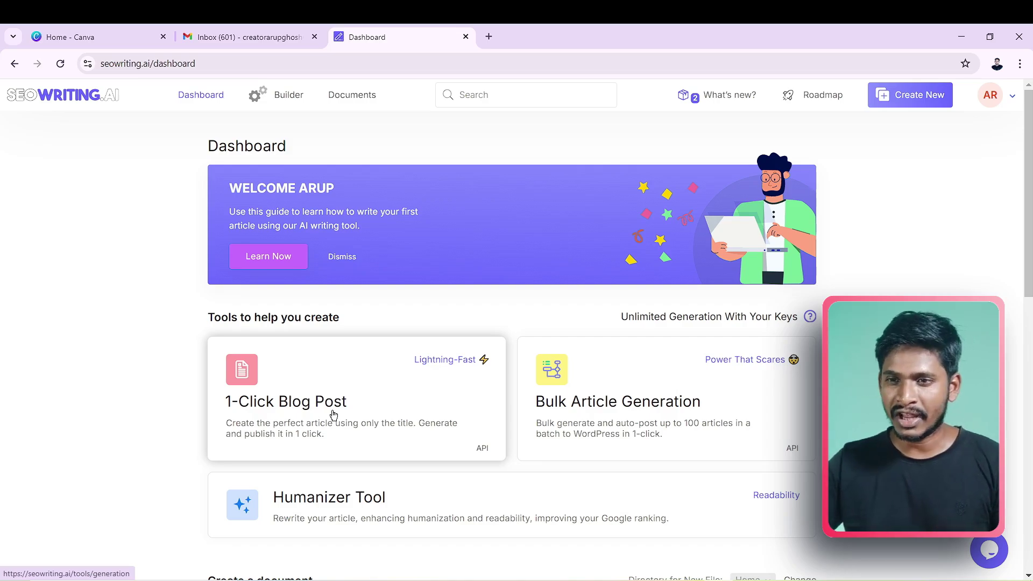
{"action": "left_click", "coordinate": [361, 407]}
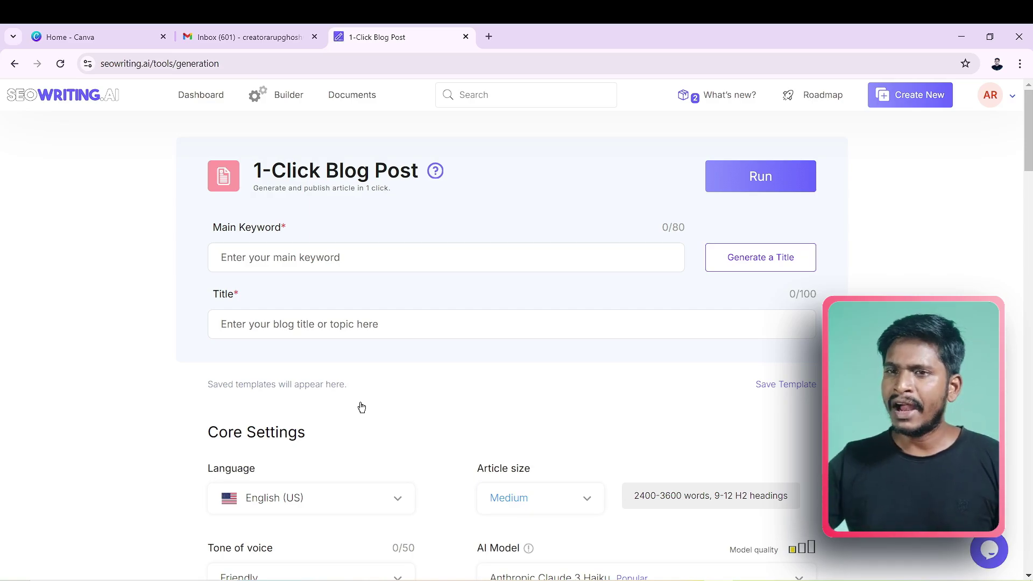
{"action": "left_click", "coordinate": [297, 258]}
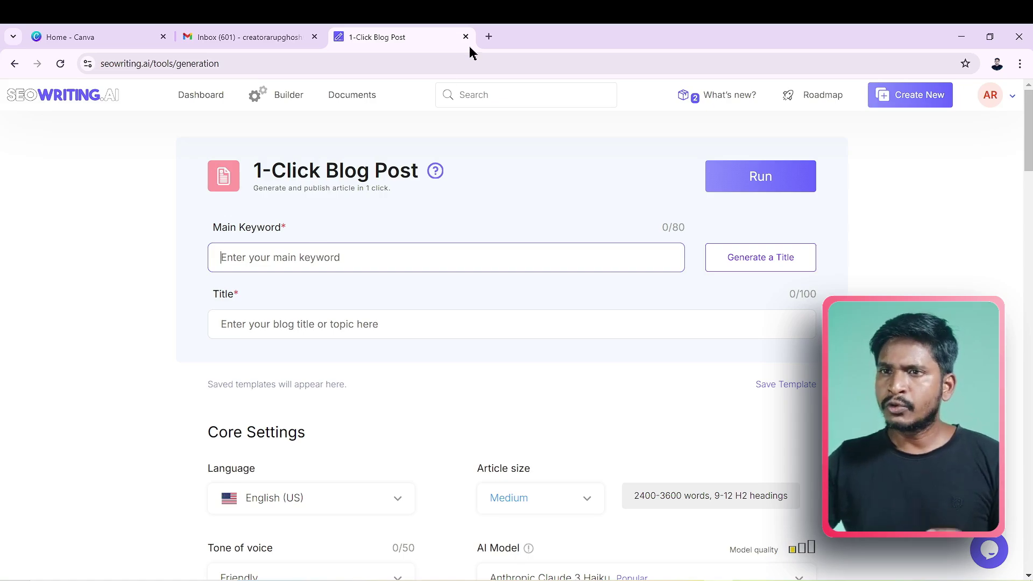
Open a new browser tab and search the web for "गूलर ट्रेंड्स".
{"action": "left_click", "coordinate": [488, 36]}
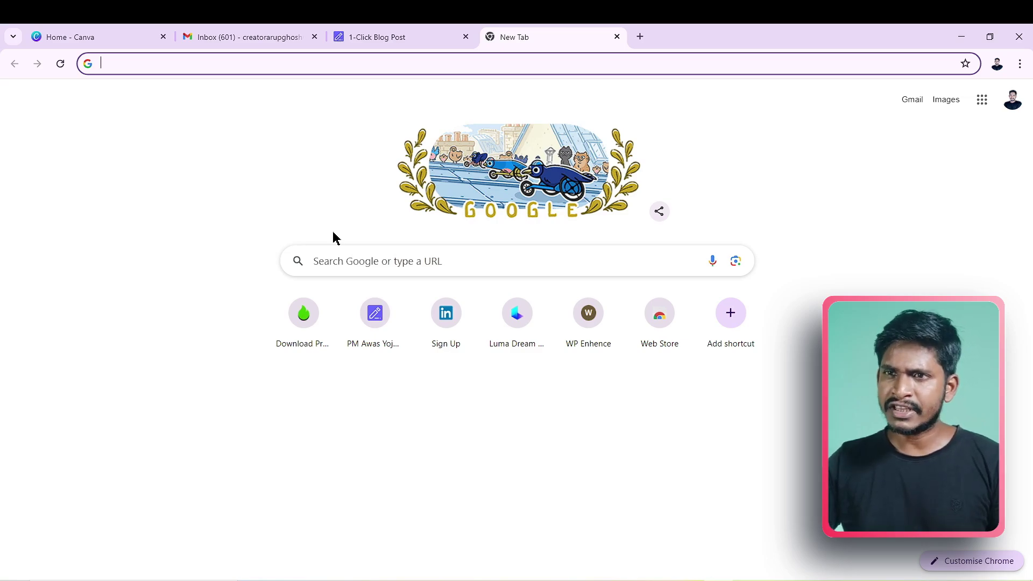
{"action": "left_click", "coordinate": [197, 67]}
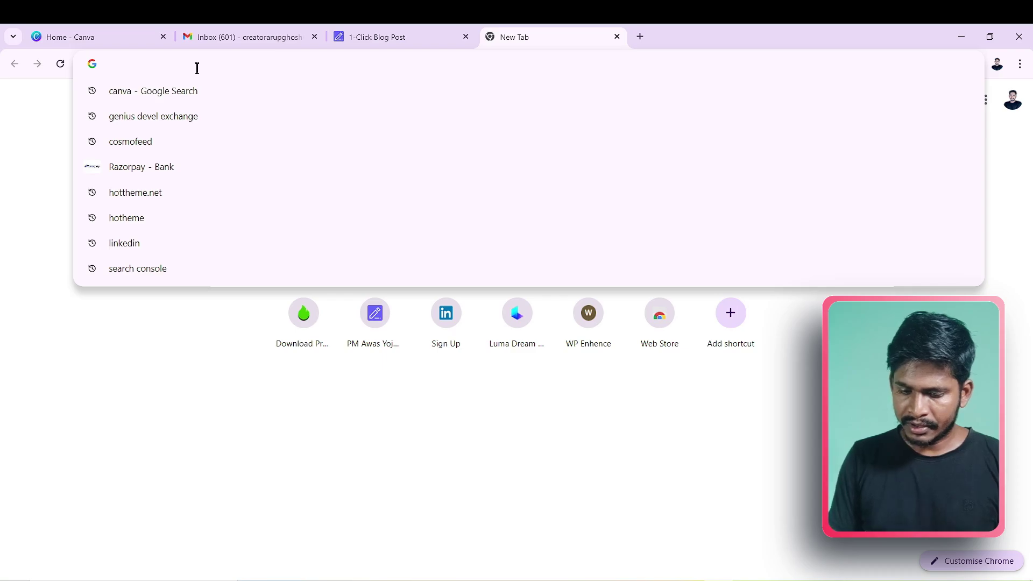
{"action": "type", "text": "goolar tre"}
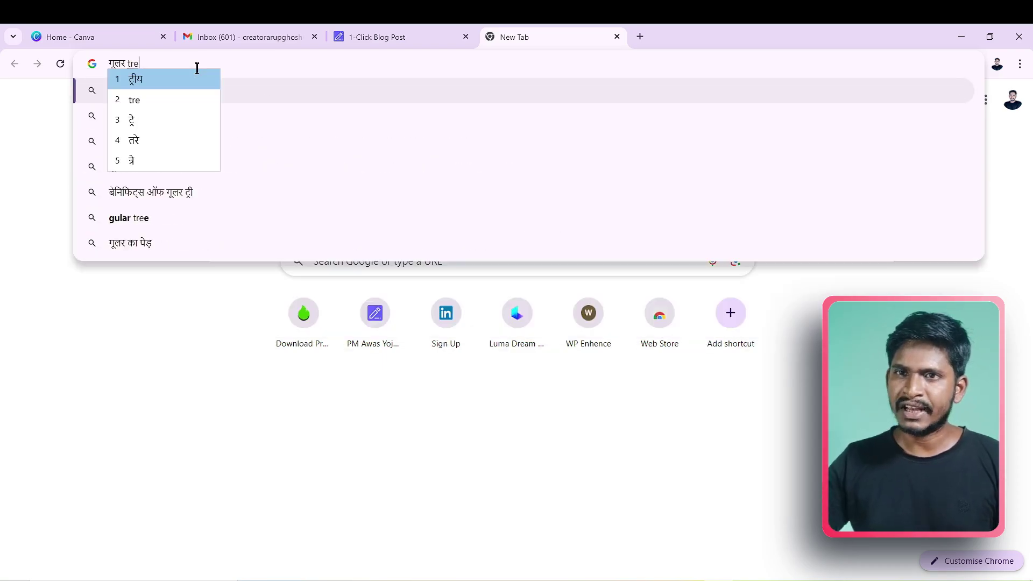
{"action": "type", "text": "nds"}
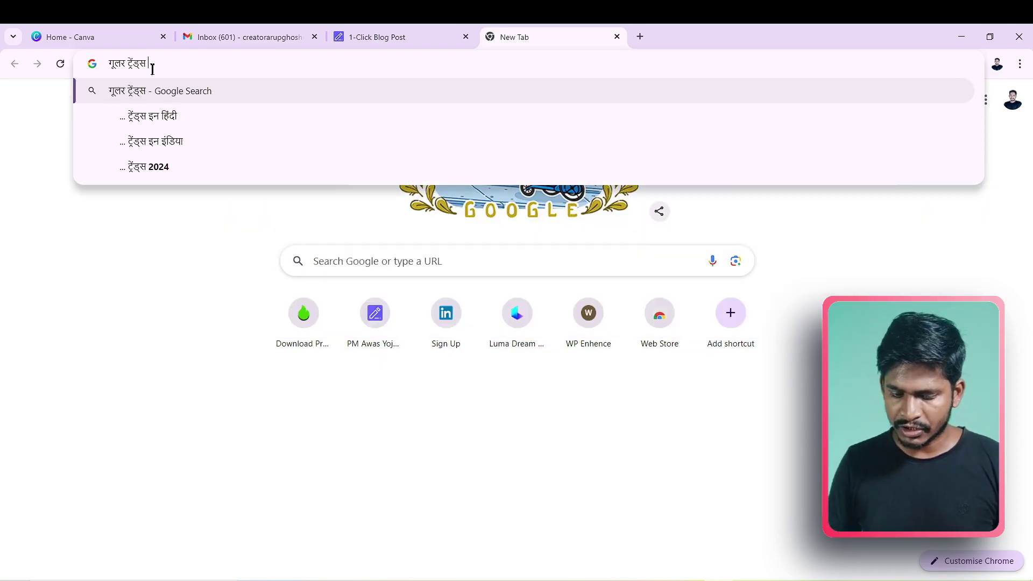
{"action": "left_click", "coordinate": [195, 96]}
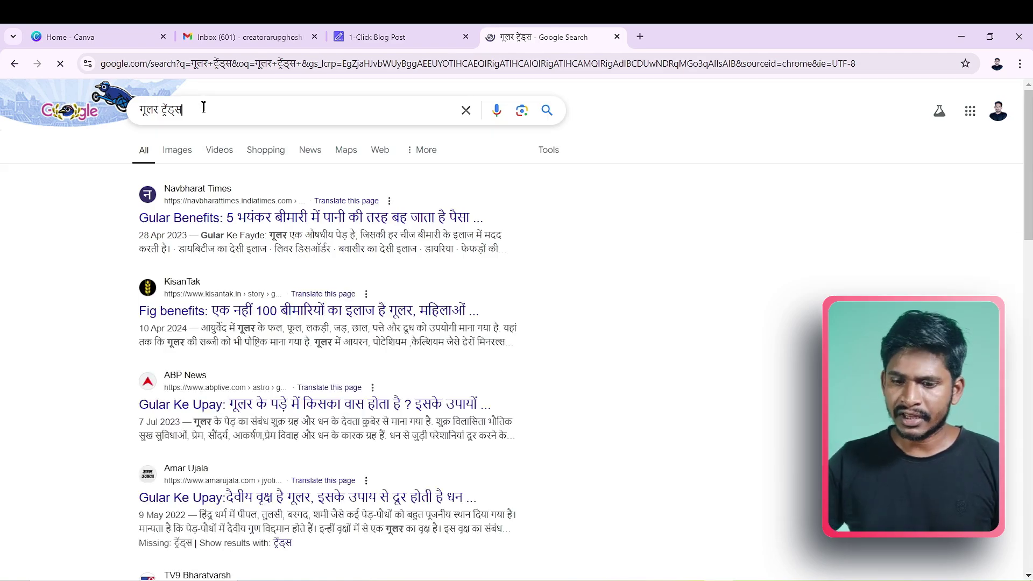
Replace the search query with "google trends" and open the Trending now page of the Google Trends site.
{"action": "left_click", "coordinate": [203, 107]}
{"action": "left_click_drag", "start_coordinate": [192, 108], "coordinate": [125, 113]}
{"action": "type", "text": "go"}
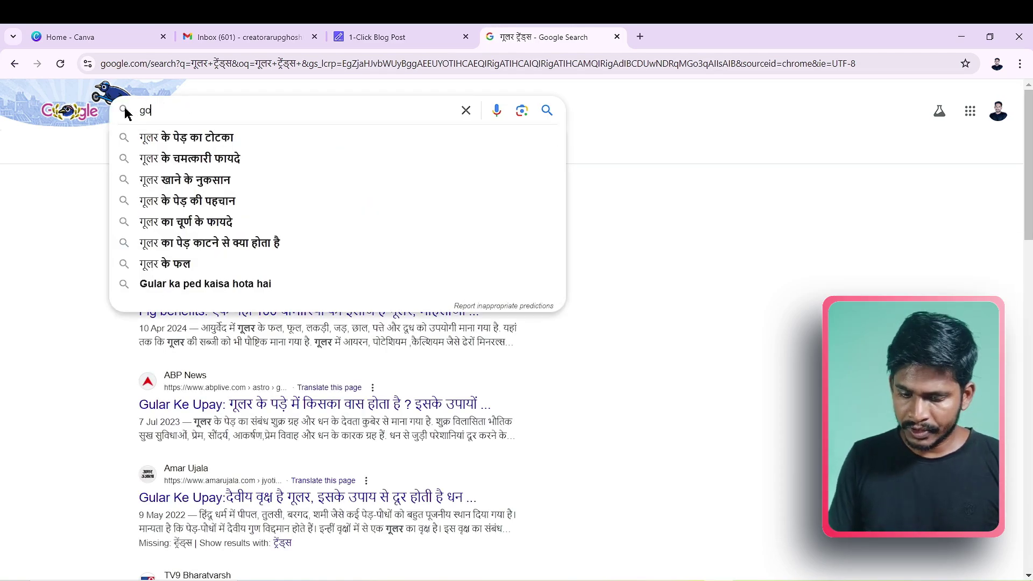
{"action": "type", "text": "ogle trends"}
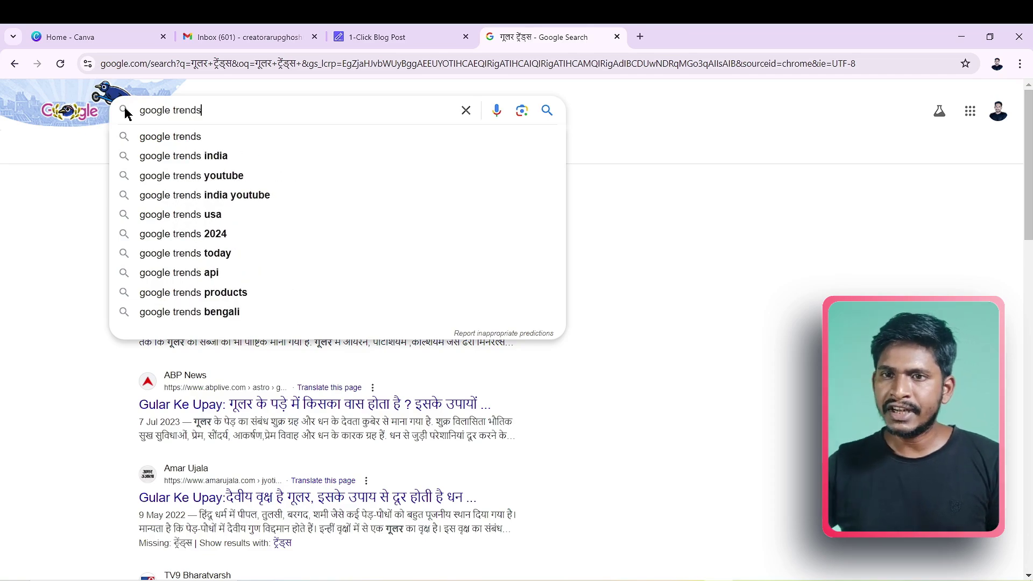
{"action": "key", "text": "Return"}
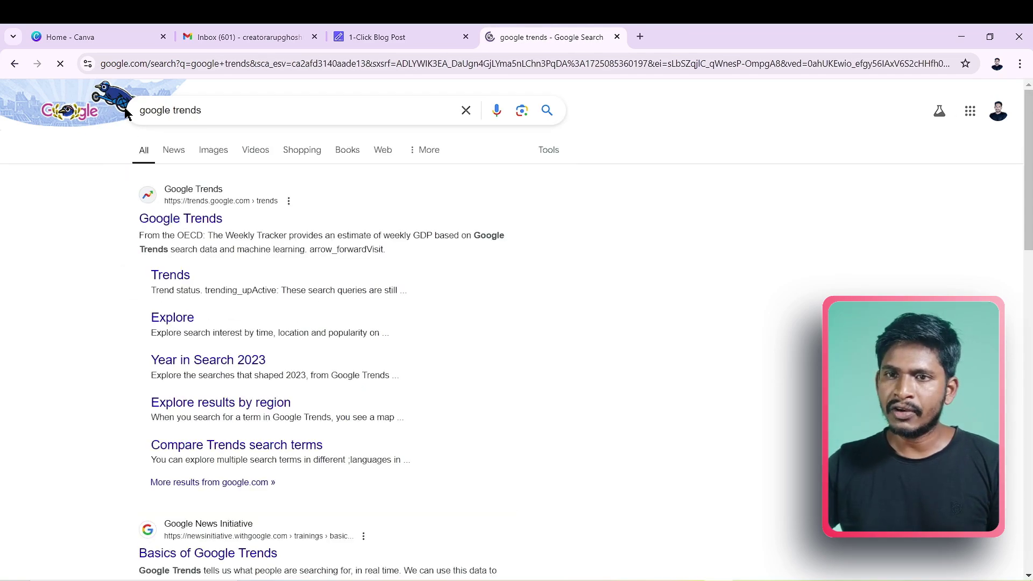
{"action": "left_click", "coordinate": [210, 225]}
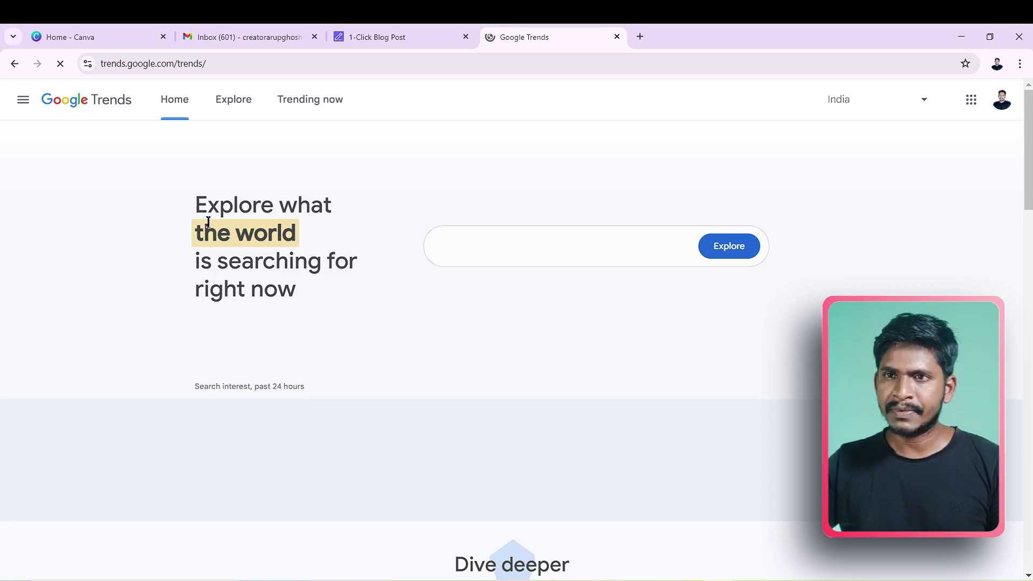
{"action": "left_click", "coordinate": [299, 102]}
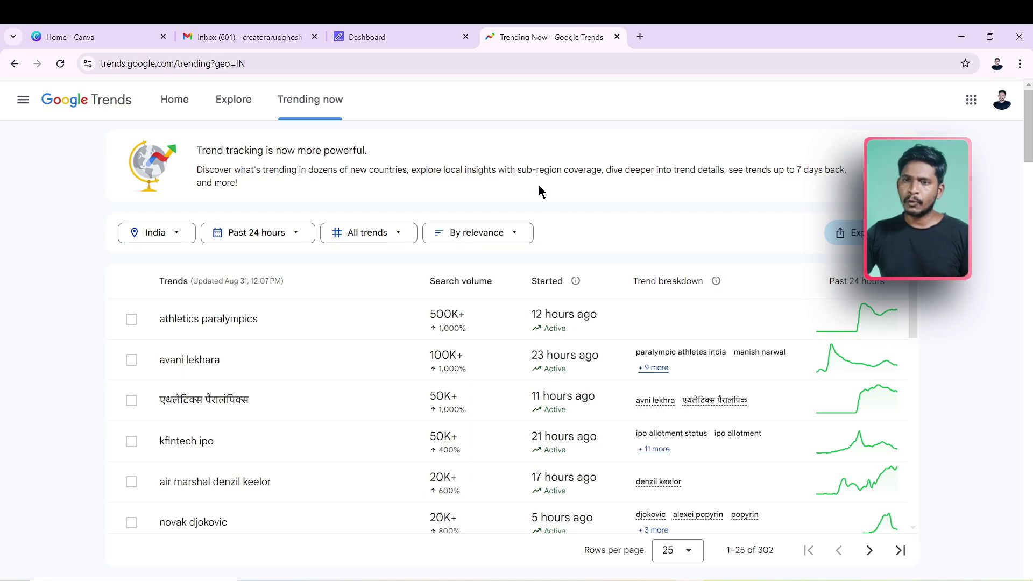
Copy the trending keyword "air marshal denzil keelor" from the Google Trends list of trending searches for India.
{"action": "left_click", "coordinate": [373, 38]}
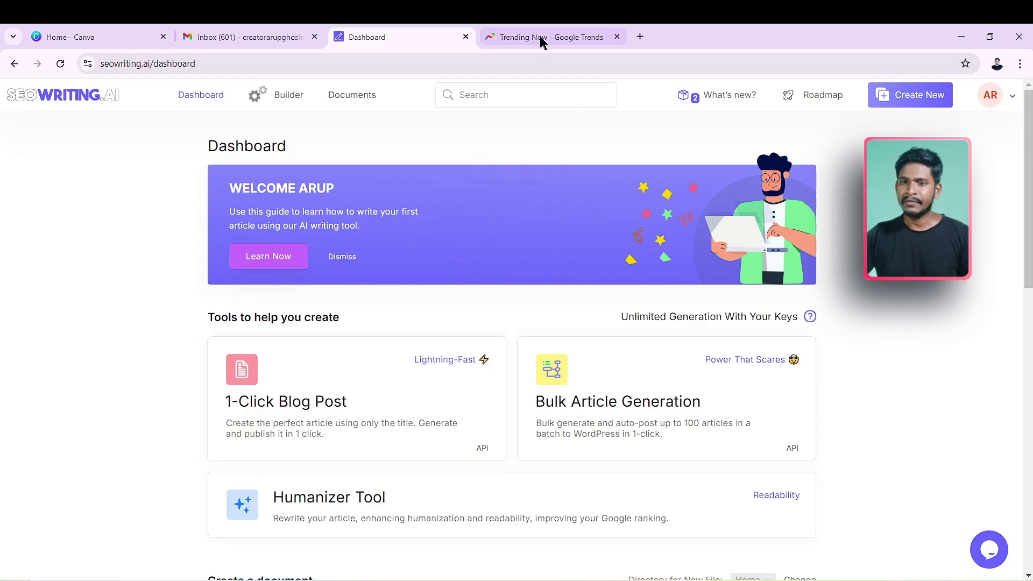
{"action": "left_click", "coordinate": [597, 39]}
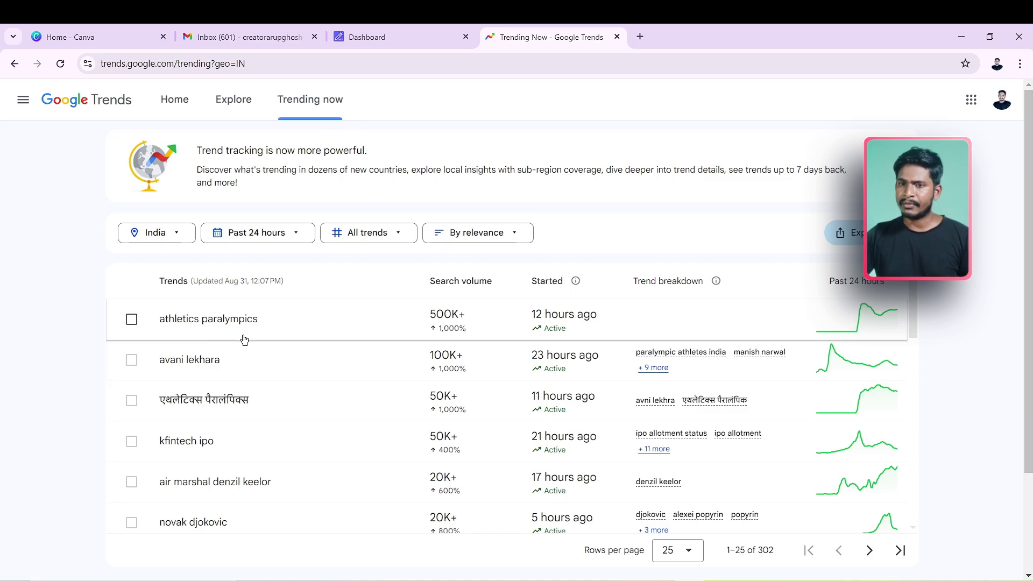
{"action": "scroll", "coordinate": [293, 377], "scroll_direction": "down", "scroll_amount": 3}
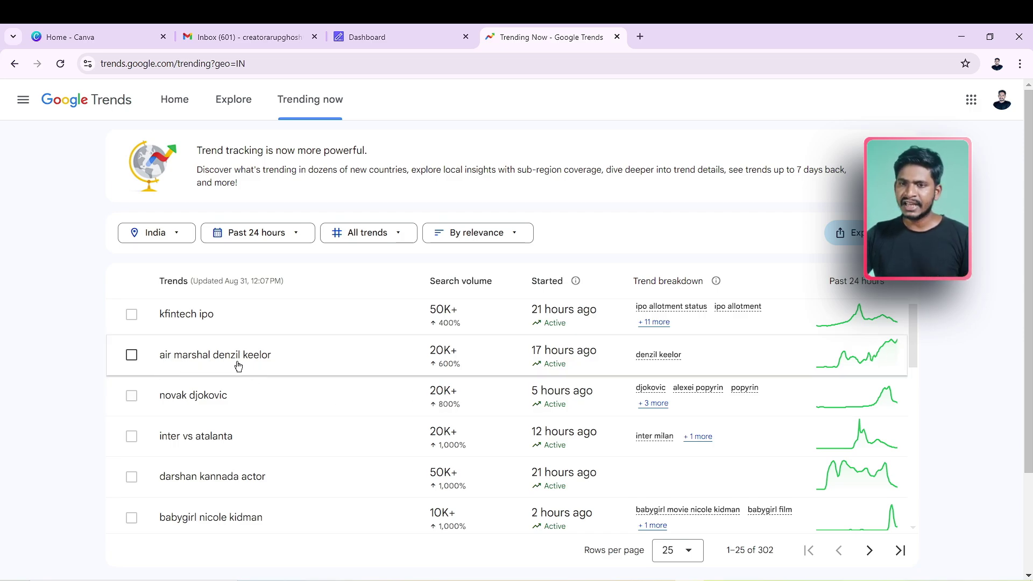
{"action": "left_click_drag", "start_coordinate": [280, 360], "coordinate": [154, 359]}
{"action": "key", "text": "ctrl+c"}
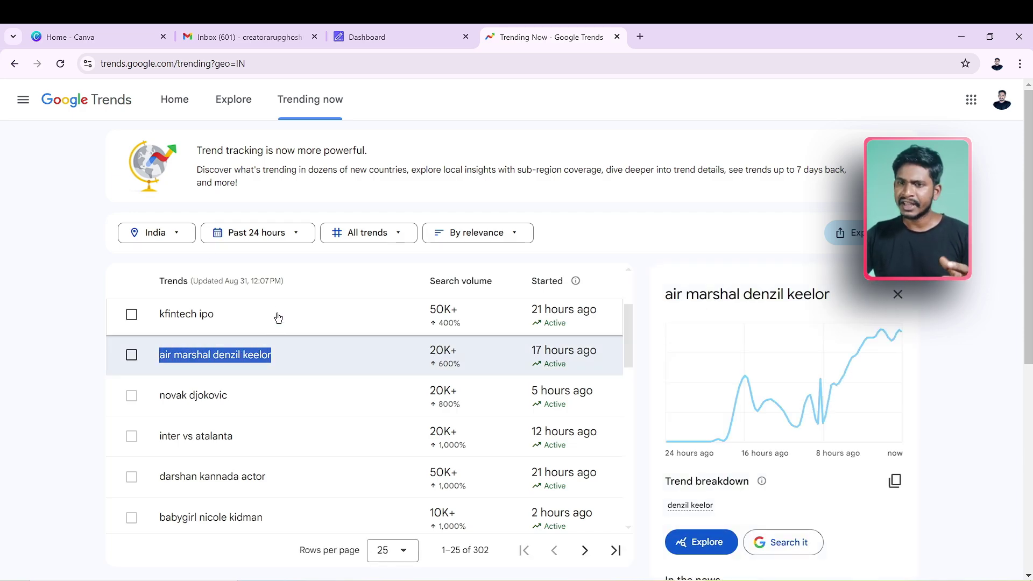
Switch back to SEOWriting.AI and enter "air marshal denzil keelor" as the main keyword in the 1-Click Blog Post tool.
{"action": "left_click", "coordinate": [381, 38]}
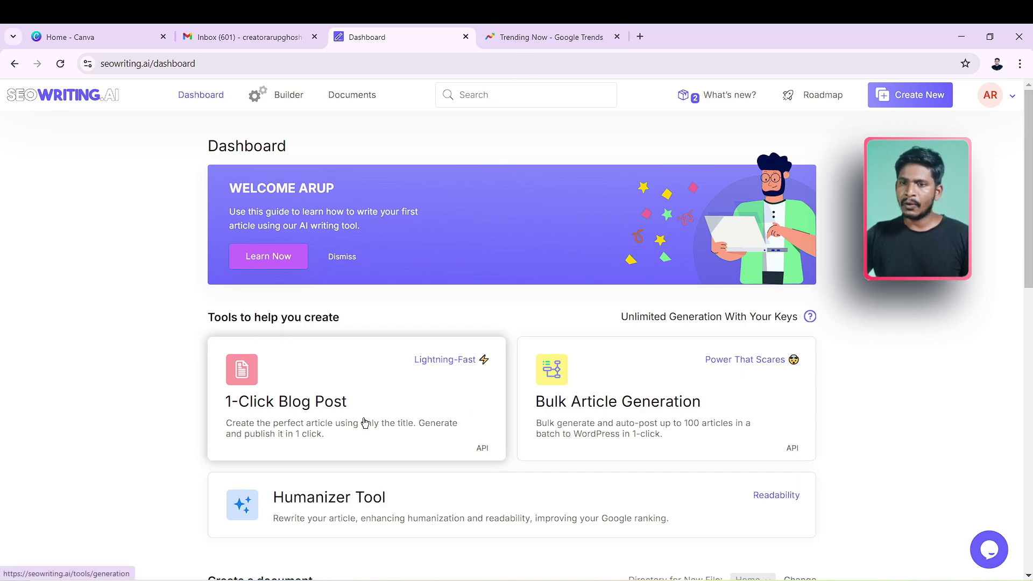
{"action": "left_click", "coordinate": [356, 403]}
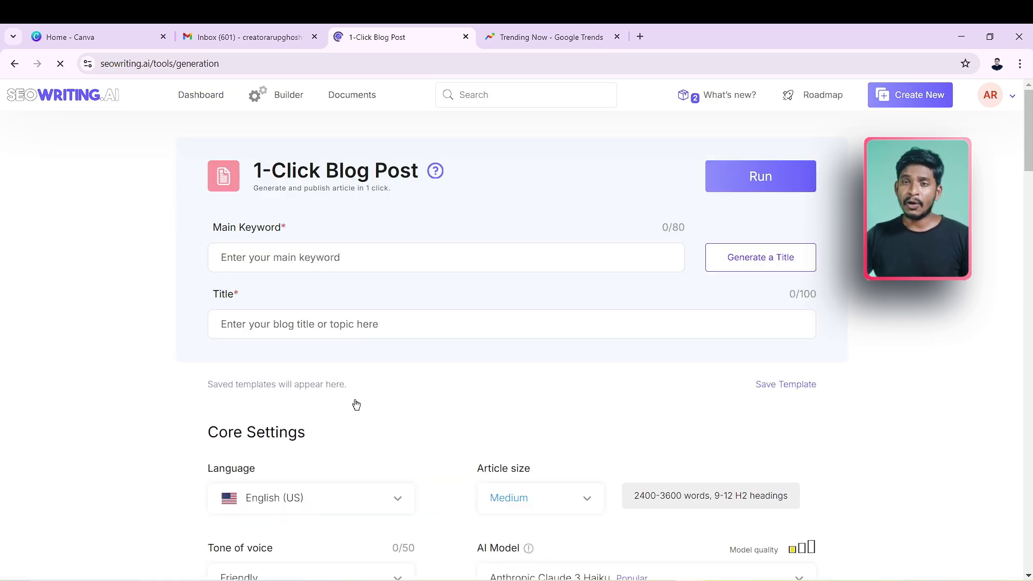
{"action": "left_click", "coordinate": [243, 258]}
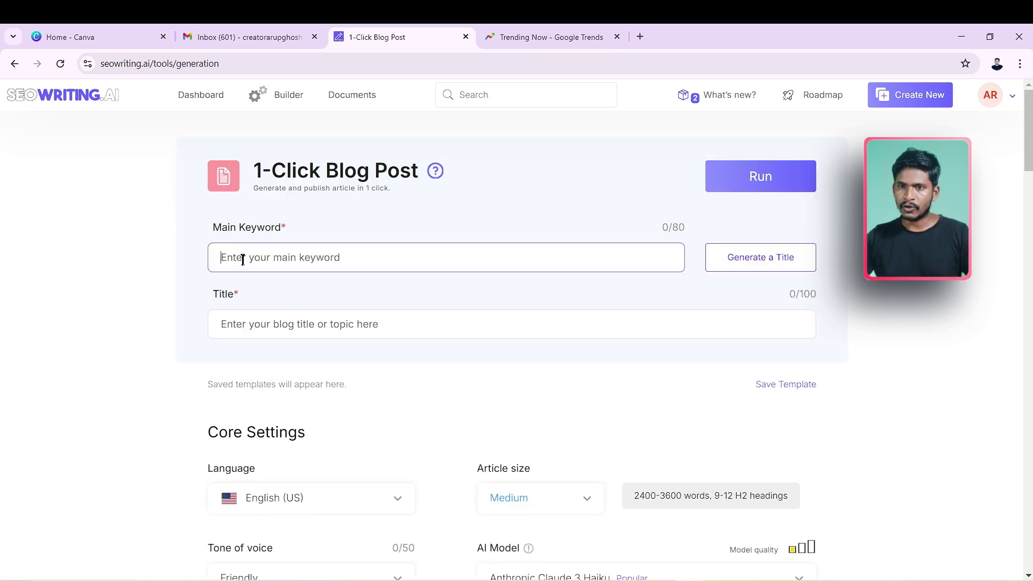
{"action": "key", "text": "ctrl+v"}
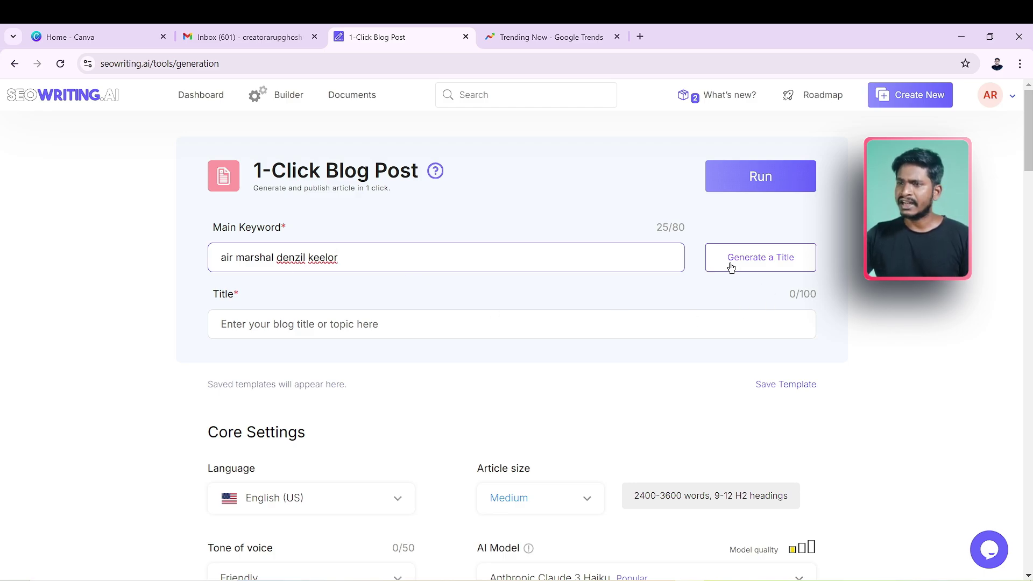
Generate a blog title from the main keyword and review both parts of its wording.
{"action": "left_click", "coordinate": [750, 264]}
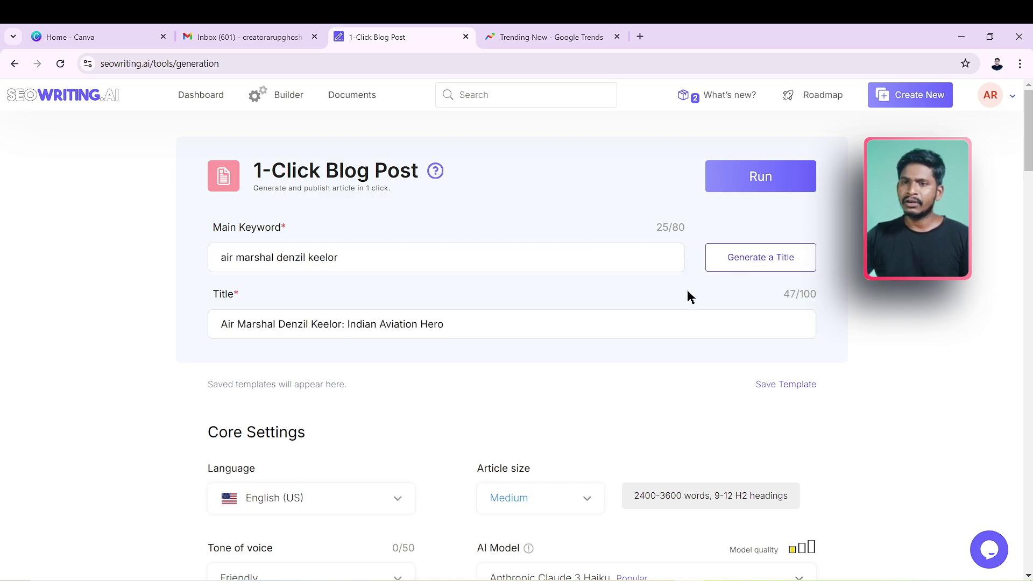
{"action": "left_click_drag", "start_coordinate": [445, 328], "coordinate": [347, 330]}
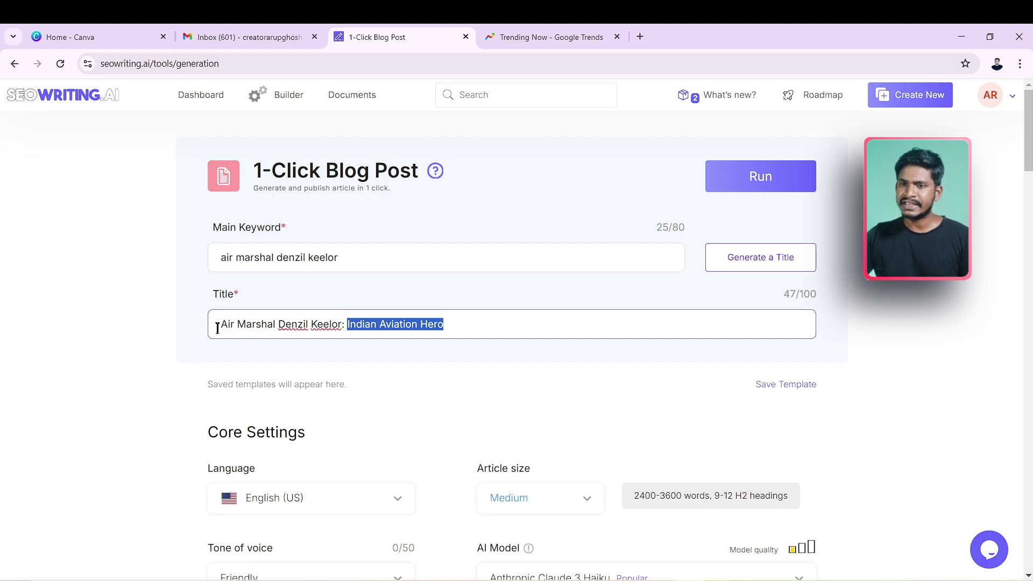
{"action": "left_click_drag", "start_coordinate": [217, 328], "coordinate": [339, 329]}
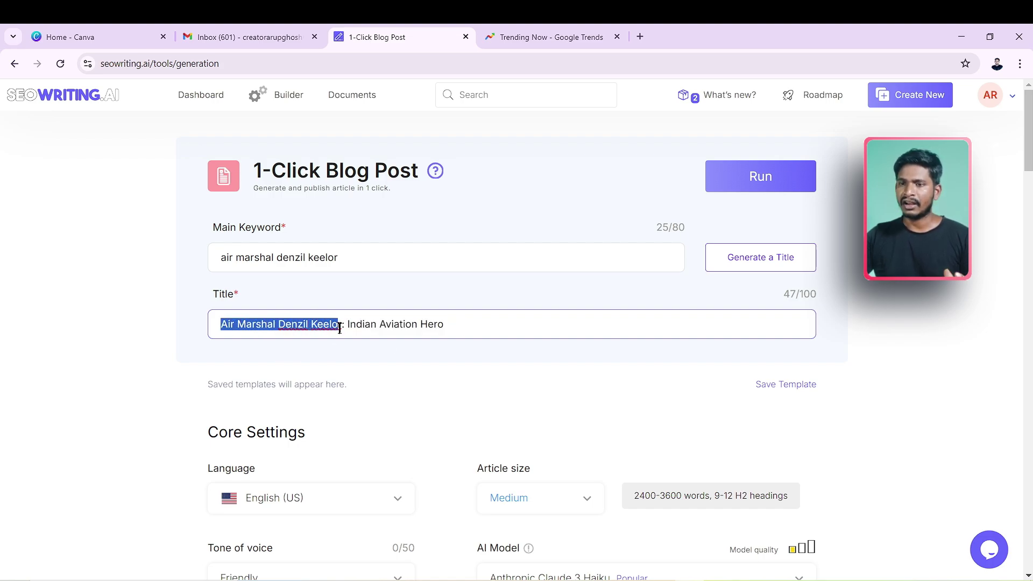
{"action": "left_click", "coordinate": [551, 331]}
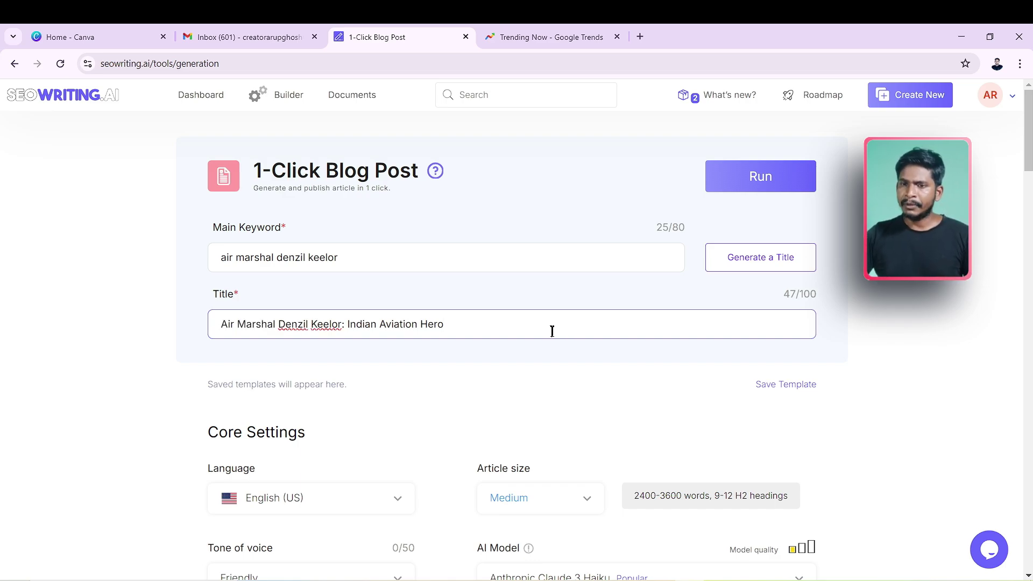
Compare the word ranges of the Medium, Small and X-Small article sizes and choose X-Small.
{"action": "scroll", "coordinate": [465, 371], "scroll_direction": "down", "scroll_amount": 3}
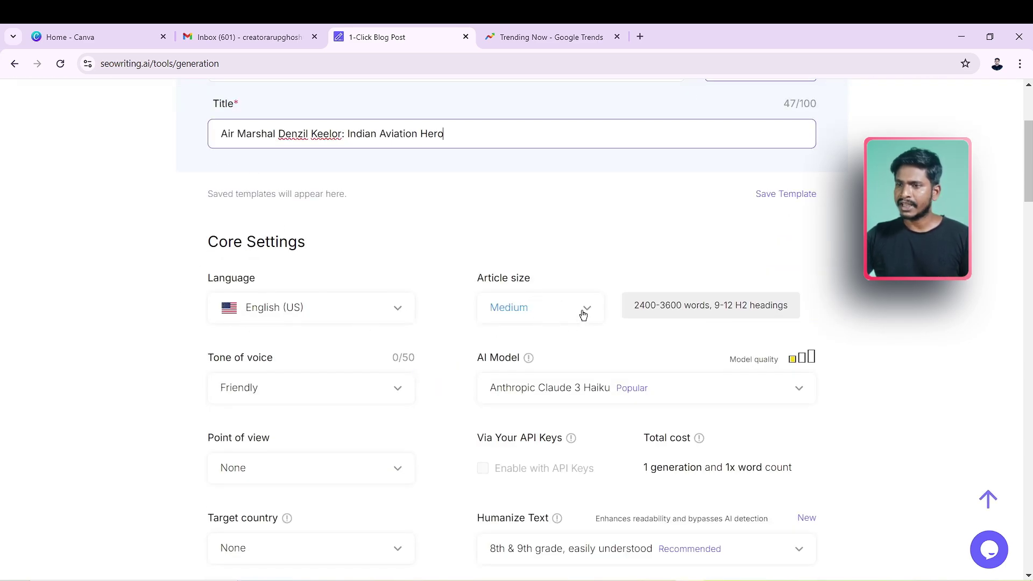
{"action": "left_click_drag", "start_coordinate": [634, 305], "coordinate": [681, 305]}
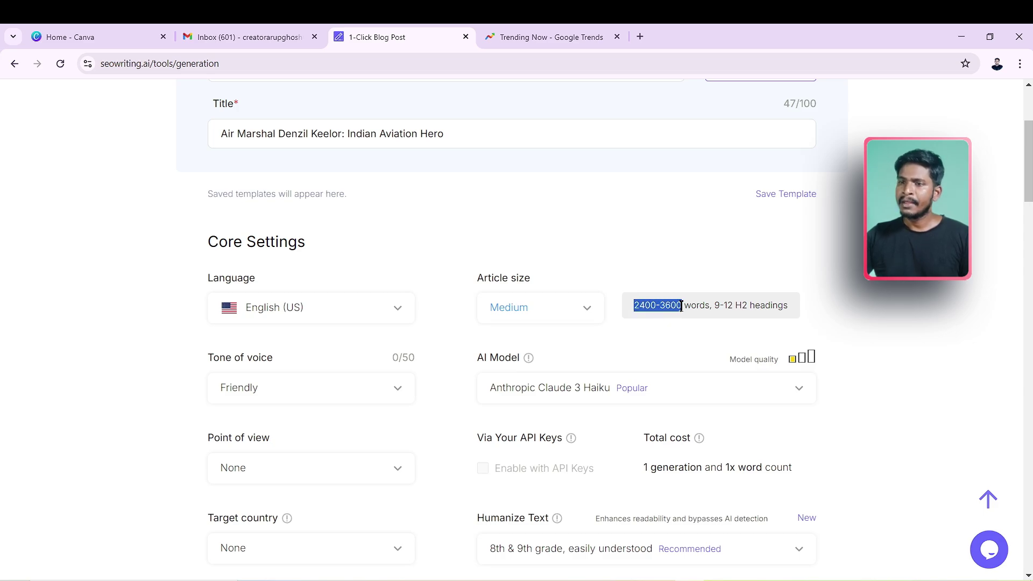
{"action": "left_click", "coordinate": [583, 312]}
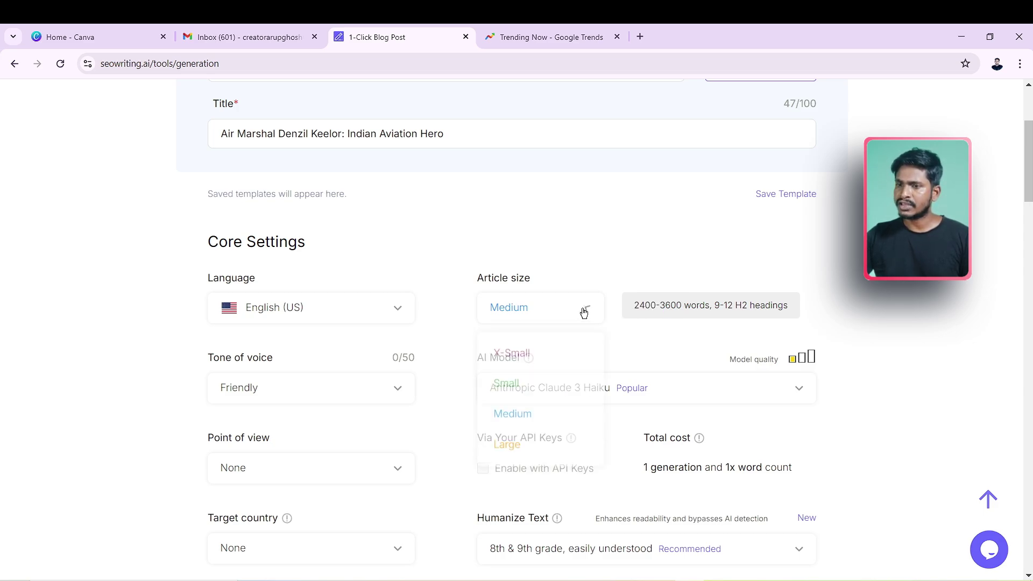
{"action": "left_click", "coordinate": [533, 386]}
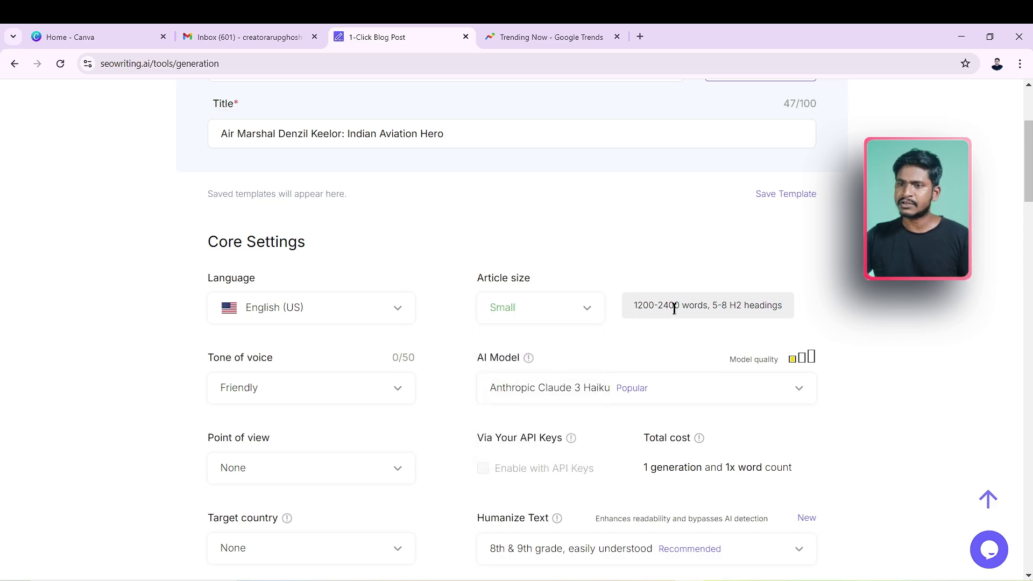
{"action": "left_click", "coordinate": [588, 312]}
{"action": "left_click", "coordinate": [525, 357]}
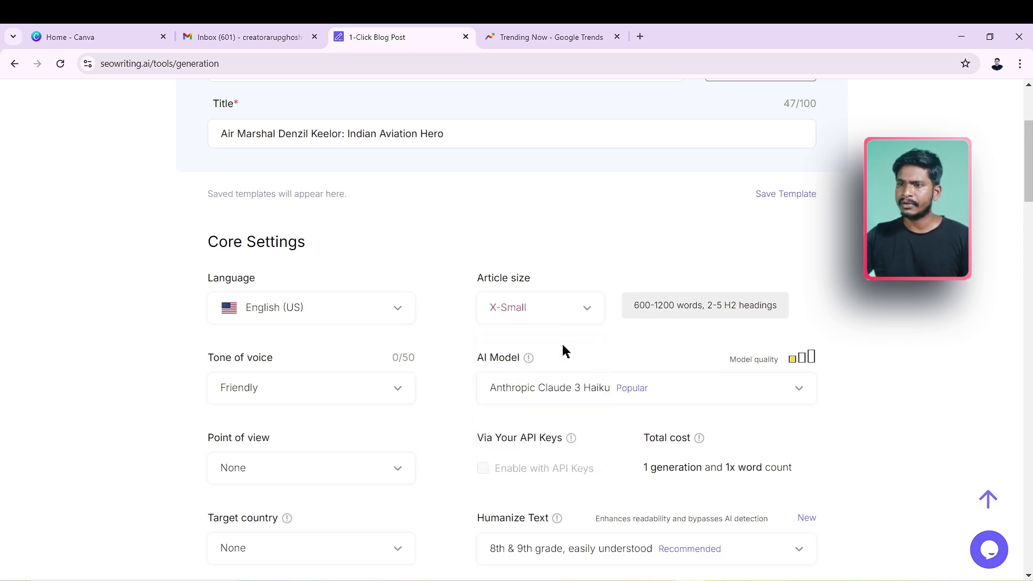
{"action": "left_click_drag", "start_coordinate": [634, 305], "coordinate": [679, 307]}
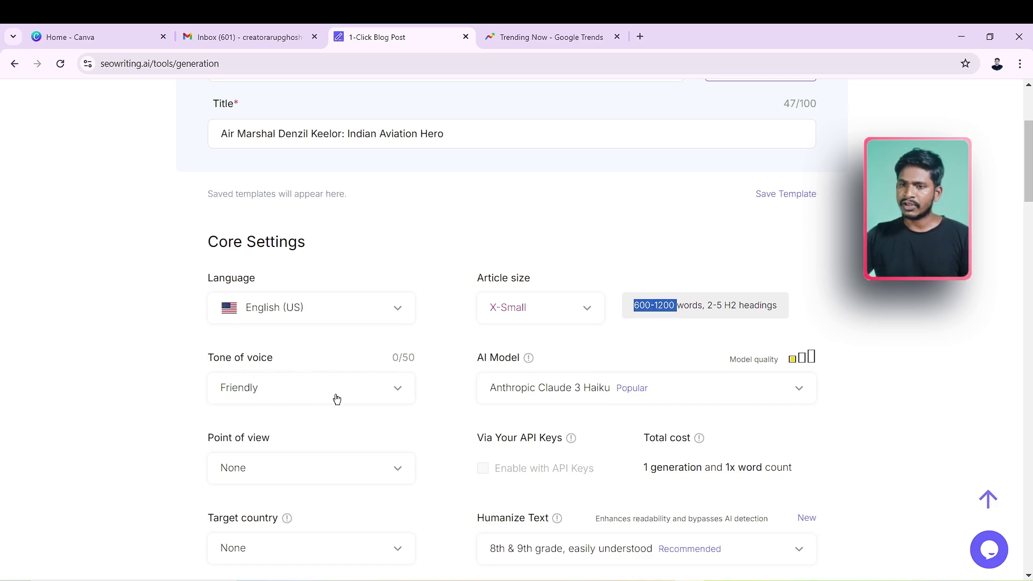
Set the tone of voice to Informational and review the available AI models in the core settings.
{"action": "left_click", "coordinate": [399, 393]}
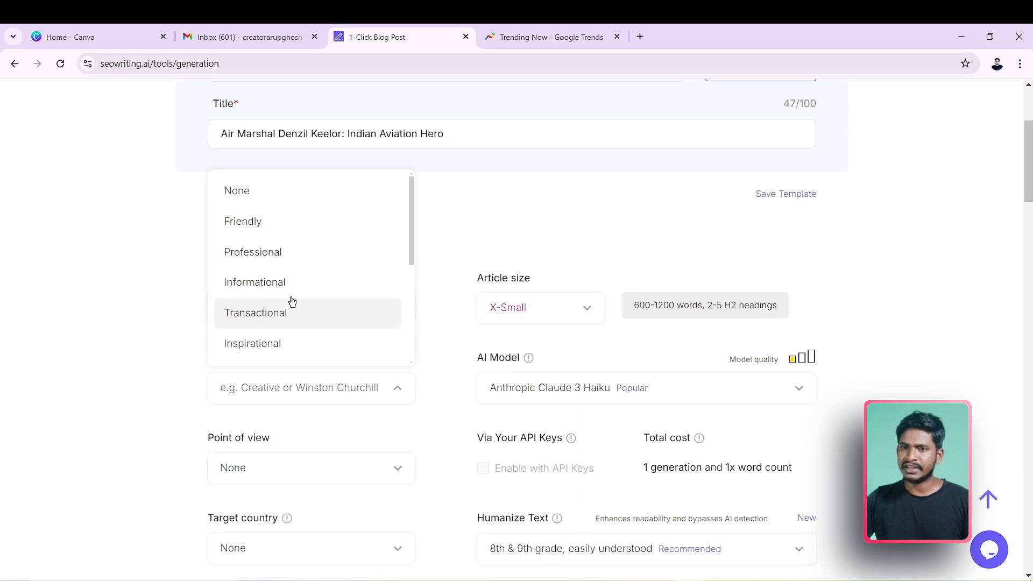
{"action": "left_click", "coordinate": [280, 289]}
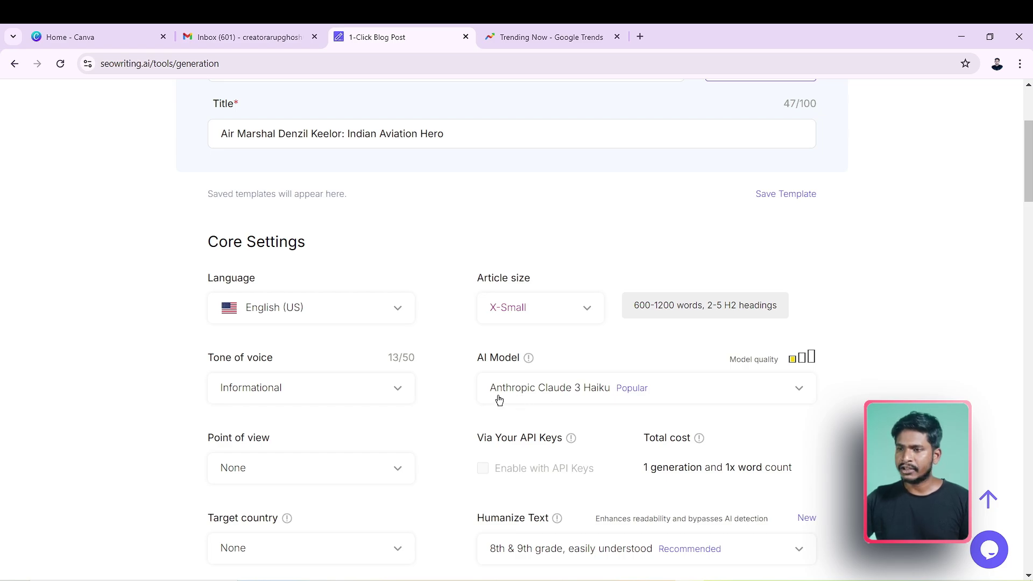
{"action": "left_click", "coordinate": [802, 390]}
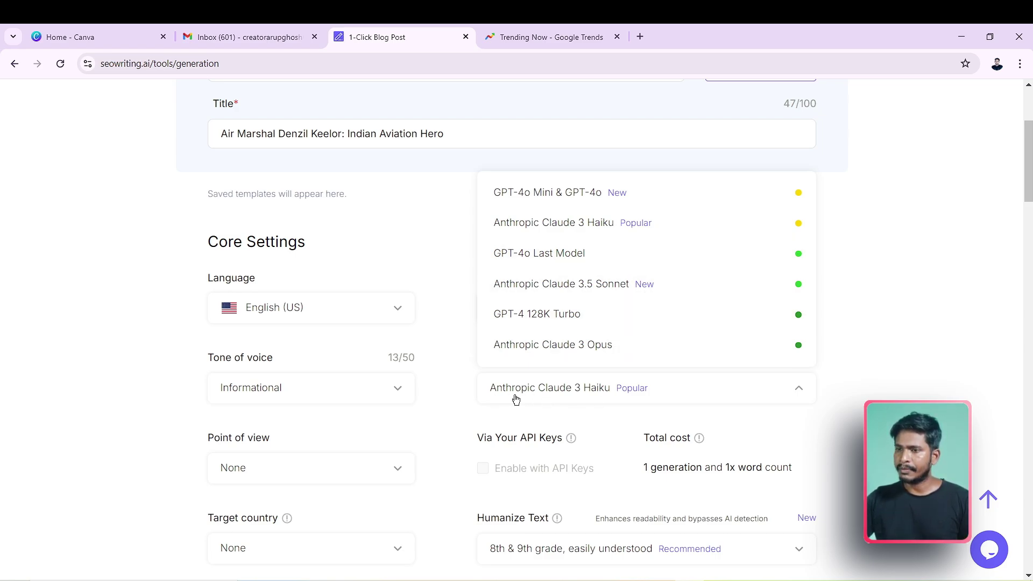
{"action": "left_click", "coordinate": [887, 396]}
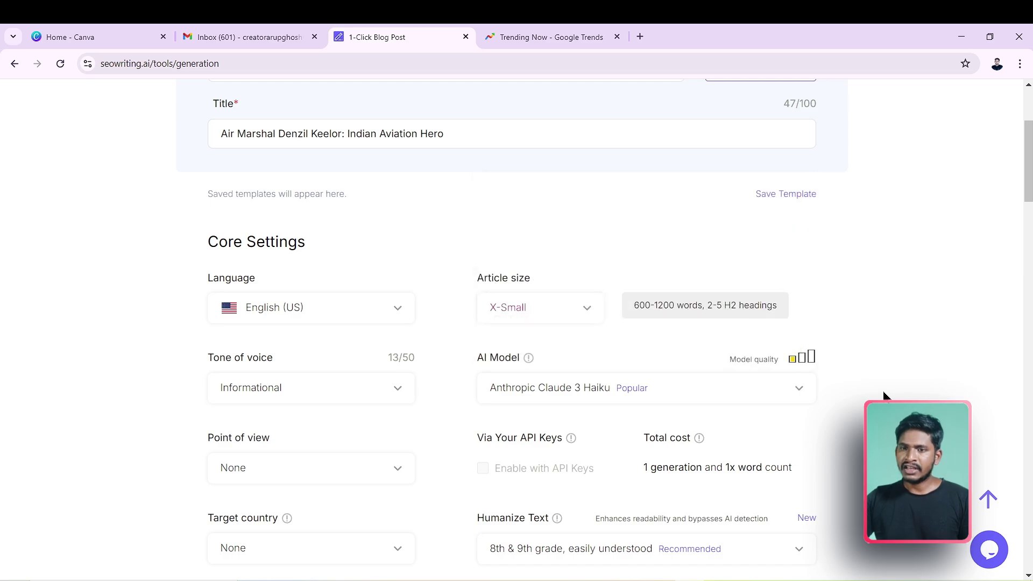
Review the point of view choices and the API keys option in the core settings.
{"action": "scroll", "coordinate": [309, 422], "scroll_direction": "down", "scroll_amount": 3}
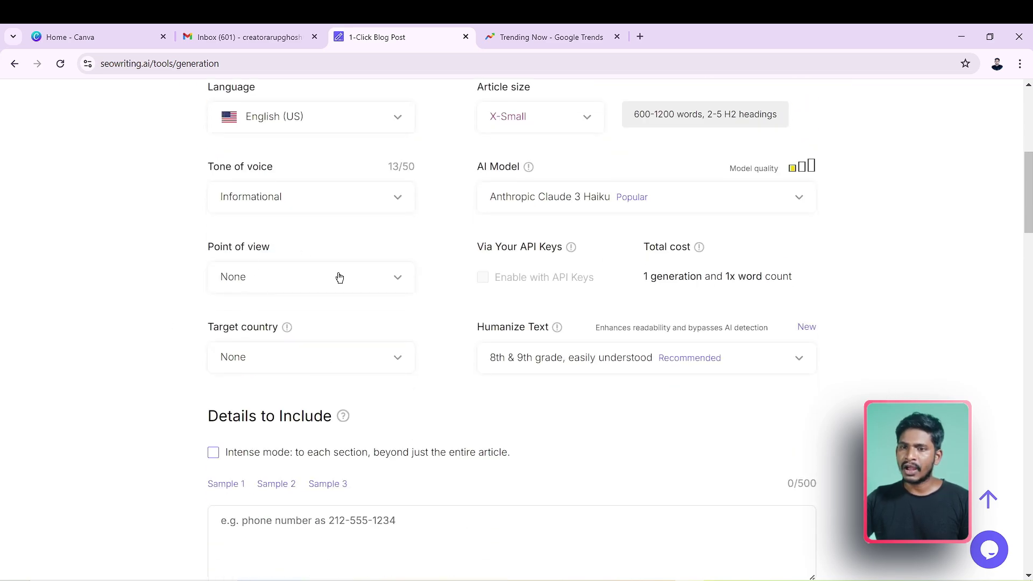
{"action": "left_click", "coordinate": [389, 284]}
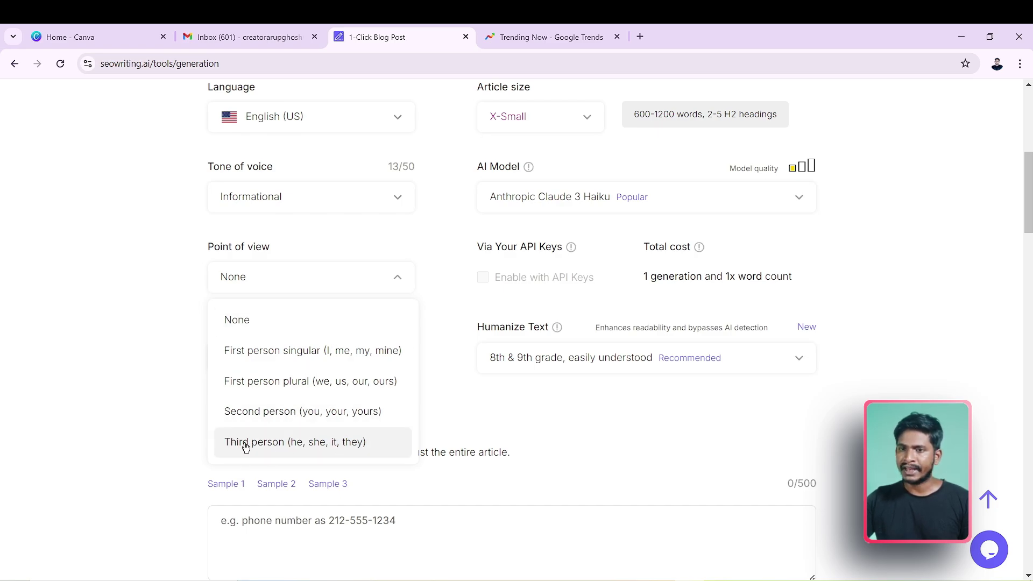
{"action": "left_click", "coordinate": [148, 335]}
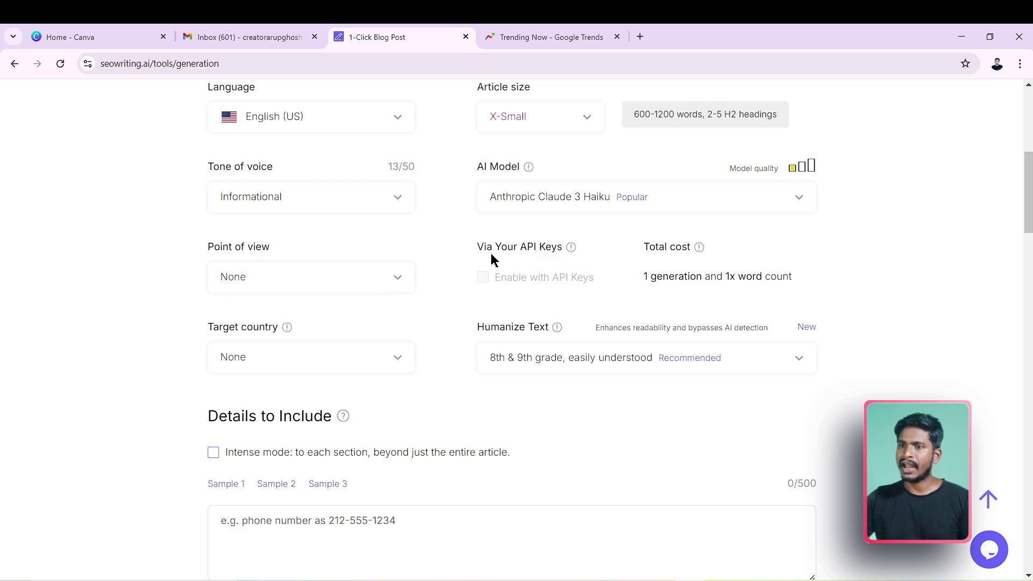
{"action": "left_click_drag", "start_coordinate": [478, 246], "coordinate": [559, 249]}
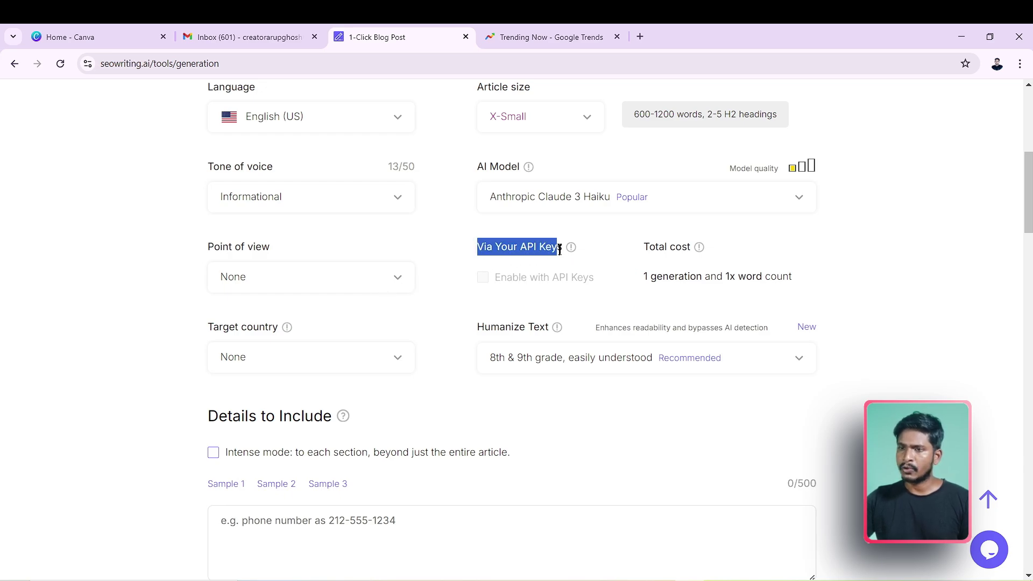
{"action": "left_click", "coordinate": [924, 286]}
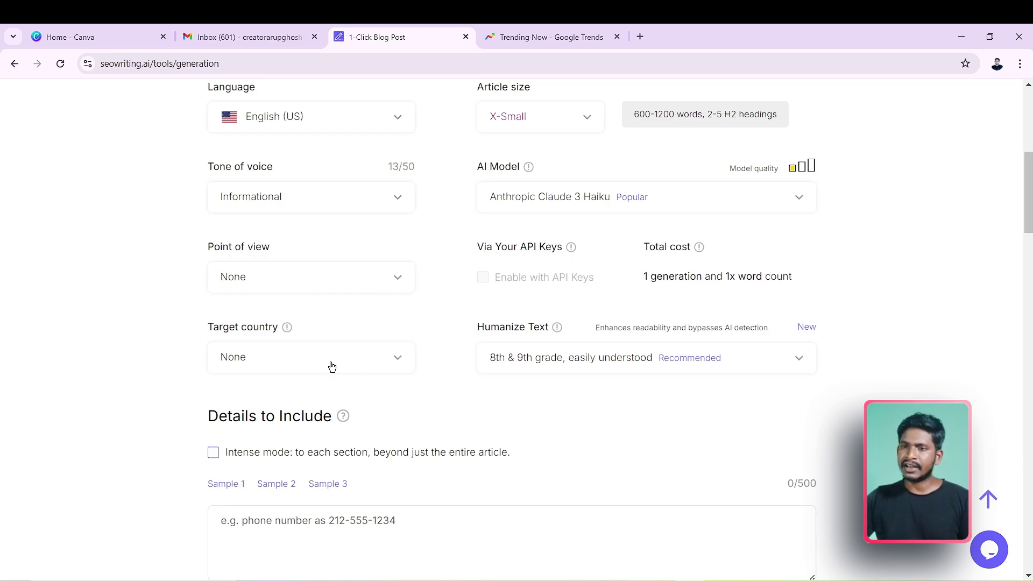
Set the article's target country to India.
{"action": "left_click", "coordinate": [395, 367]}
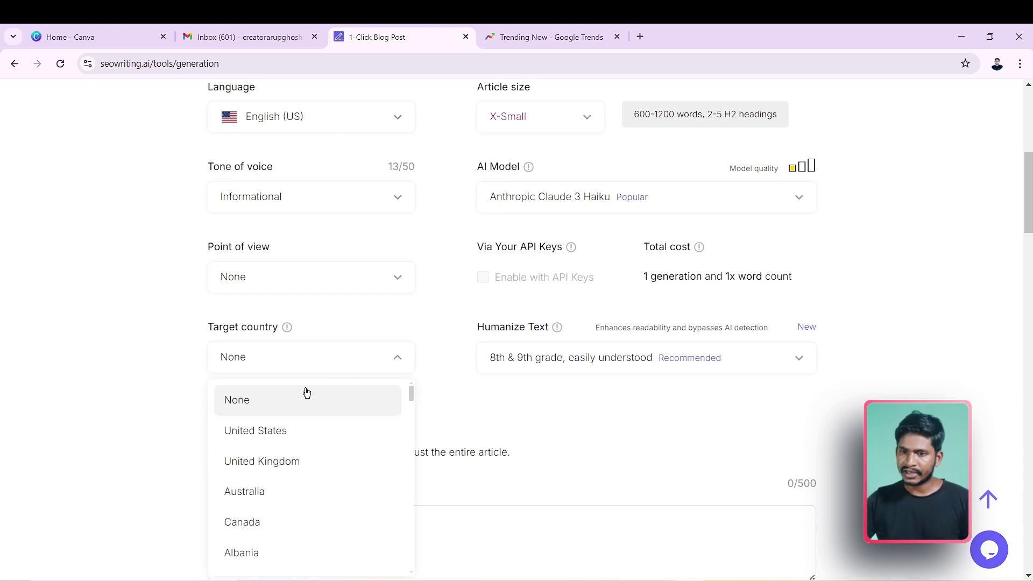
{"action": "scroll", "coordinate": [306, 392], "scroll_direction": "down", "scroll_amount": 8}
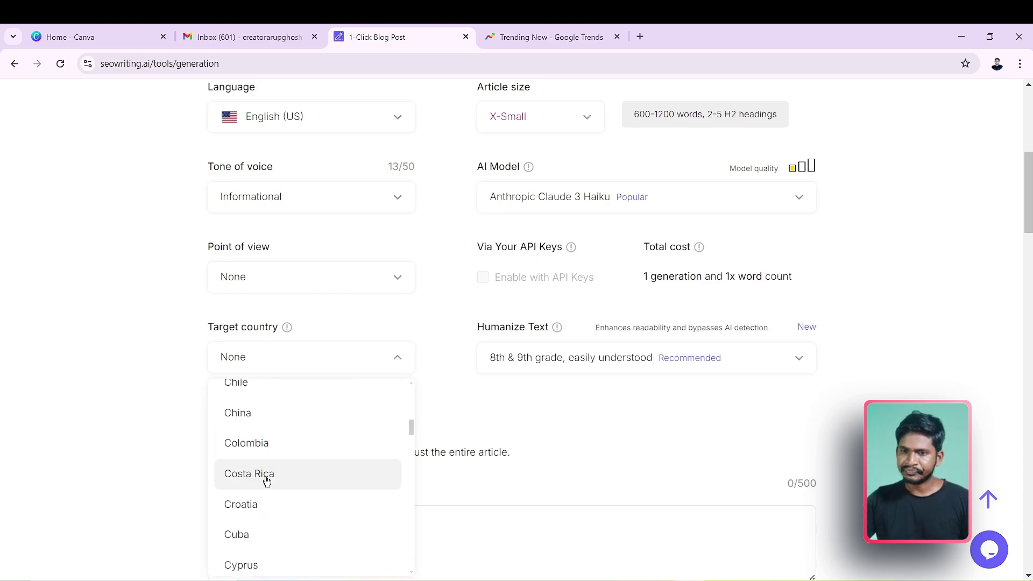
{"action": "scroll", "coordinate": [266, 482], "scroll_direction": "down", "scroll_amount": 3}
{"action": "scroll", "coordinate": [316, 482], "scroll_direction": "down", "scroll_amount": 7}
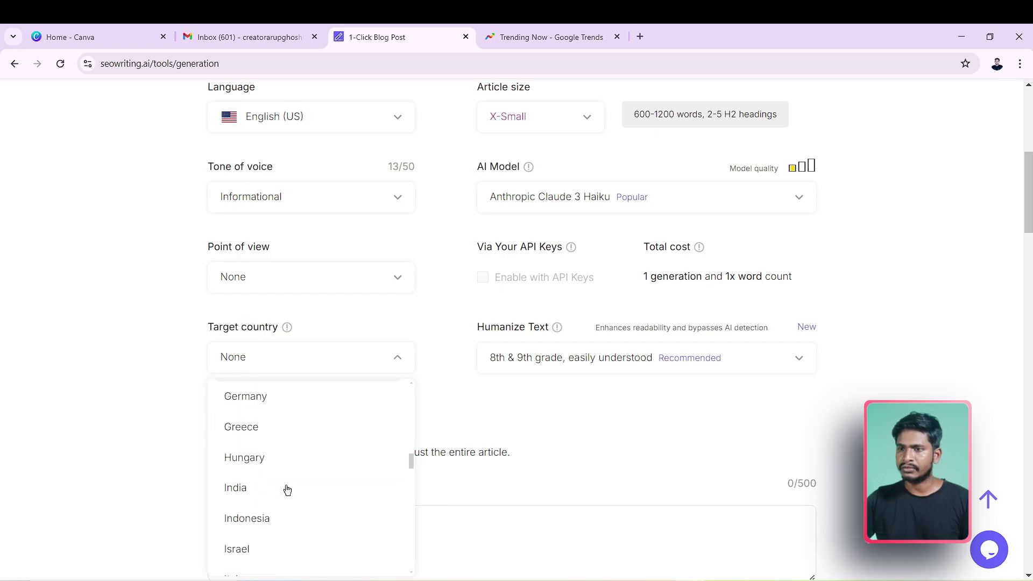
{"action": "left_click", "coordinate": [274, 493]}
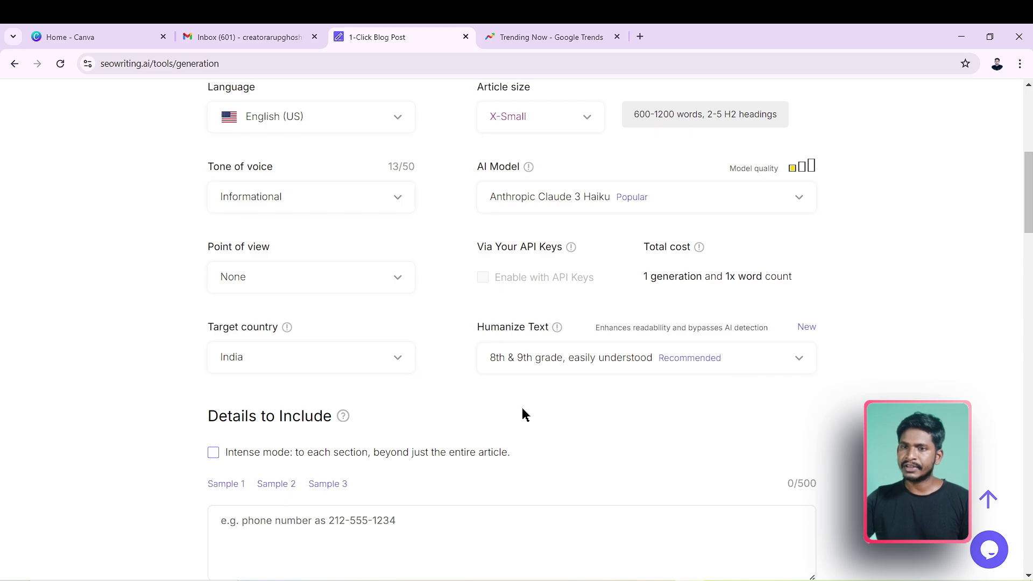
Set the number of AI images to 2 and the image style to Photo in the Media Hub.
{"action": "scroll", "coordinate": [525, 415], "scroll_direction": "down", "scroll_amount": 3}
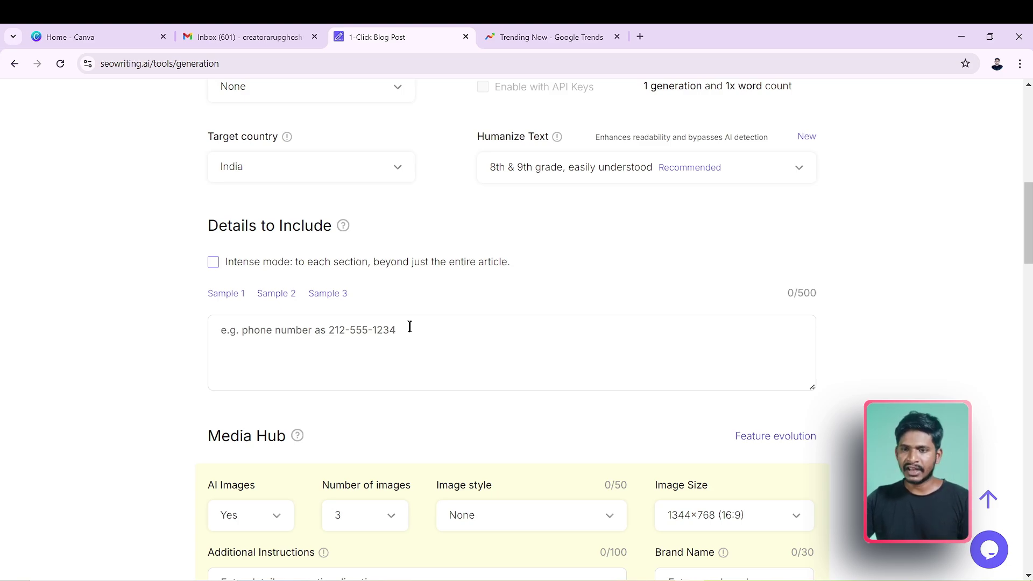
{"action": "scroll", "coordinate": [409, 326], "scroll_direction": "down", "scroll_amount": 4}
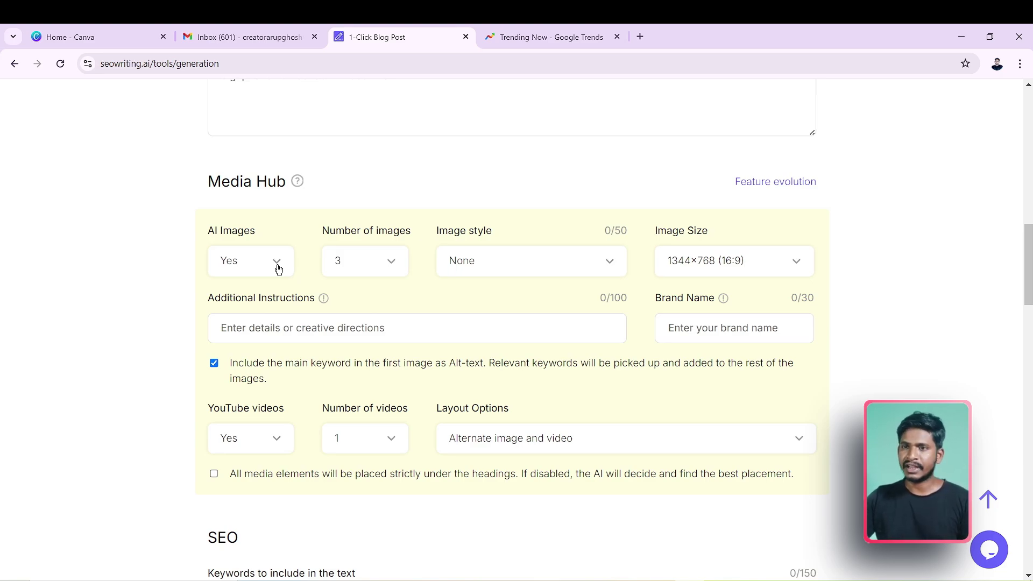
{"action": "left_click", "coordinate": [393, 267]}
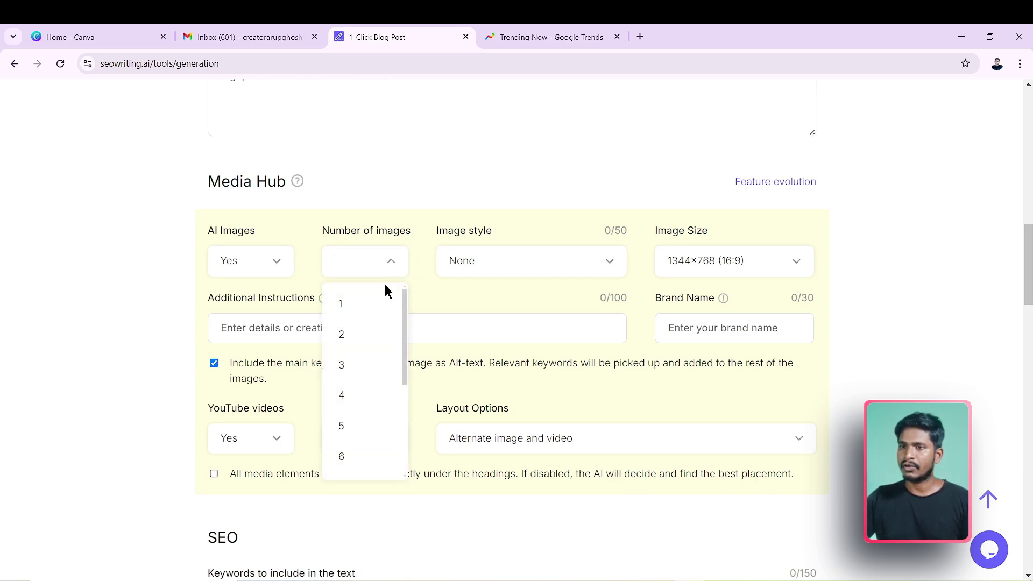
{"action": "left_click", "coordinate": [362, 337]}
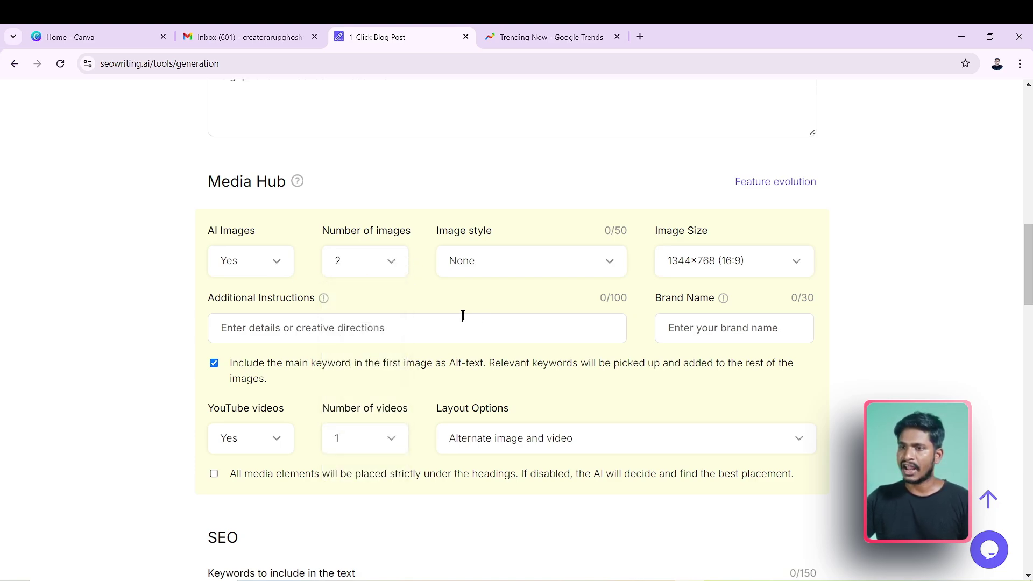
{"action": "left_click", "coordinate": [600, 264]}
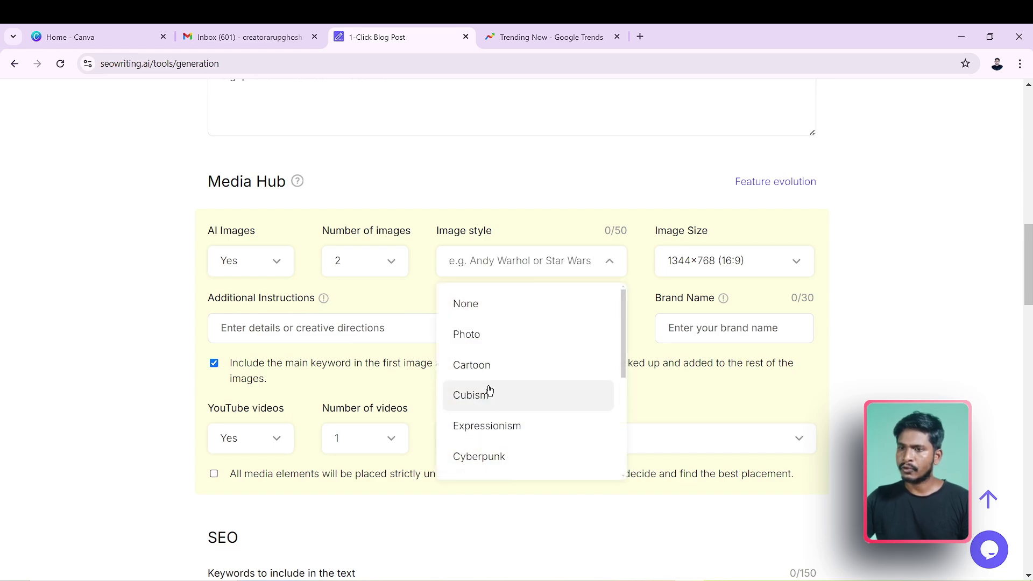
{"action": "left_click", "coordinate": [482, 339]}
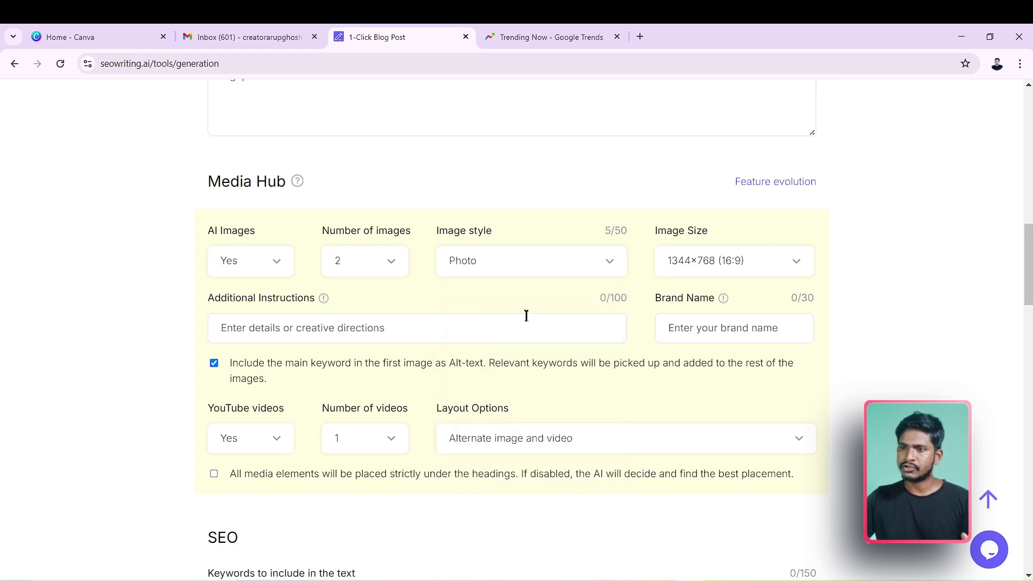
Review the image size choices and the additional instructions and brand name fields in the Media Hub.
{"action": "left_click", "coordinate": [778, 265]}
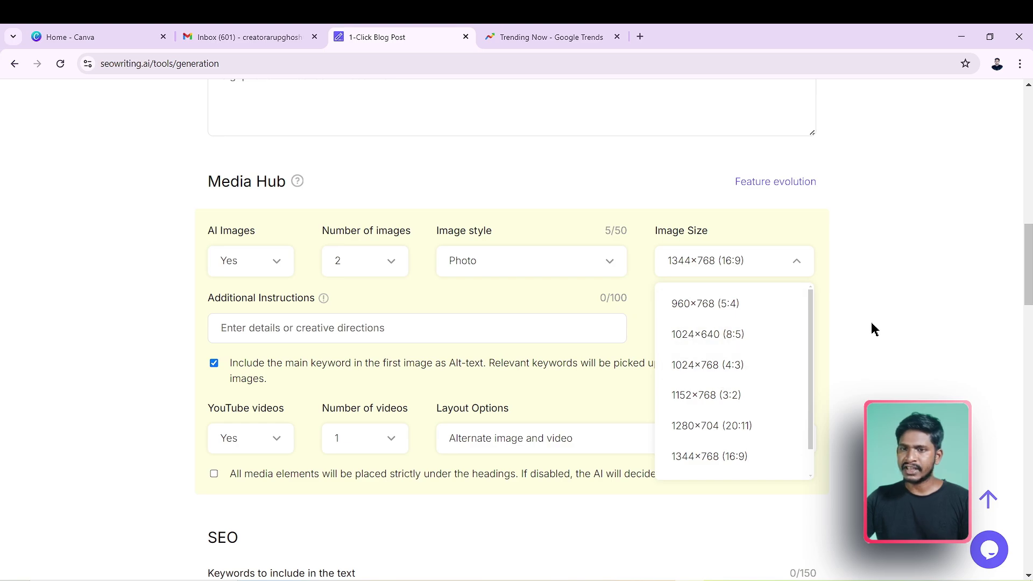
{"action": "left_click", "coordinate": [895, 323]}
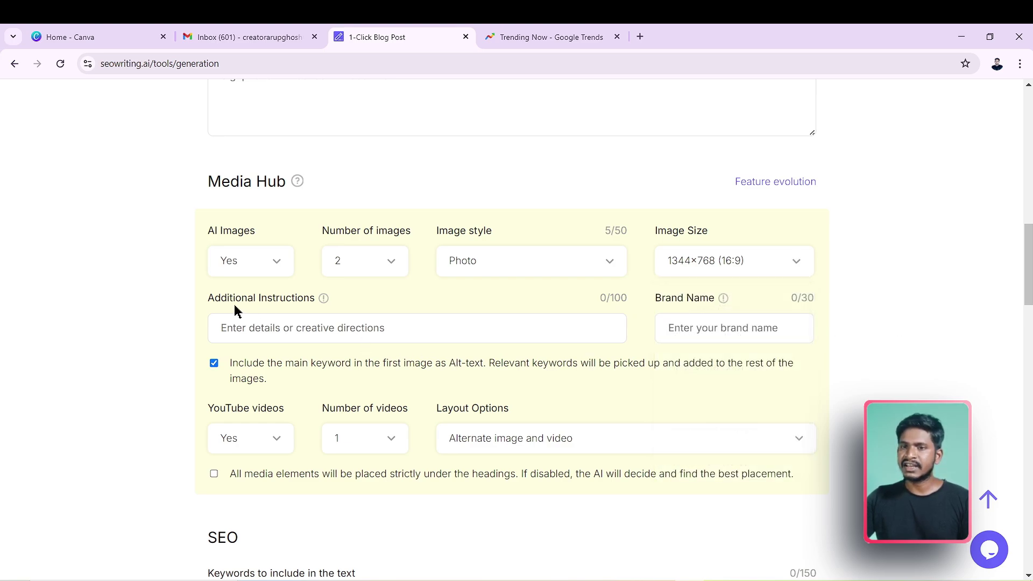
{"action": "left_click", "coordinate": [432, 325]}
{"action": "left_click", "coordinate": [711, 322]}
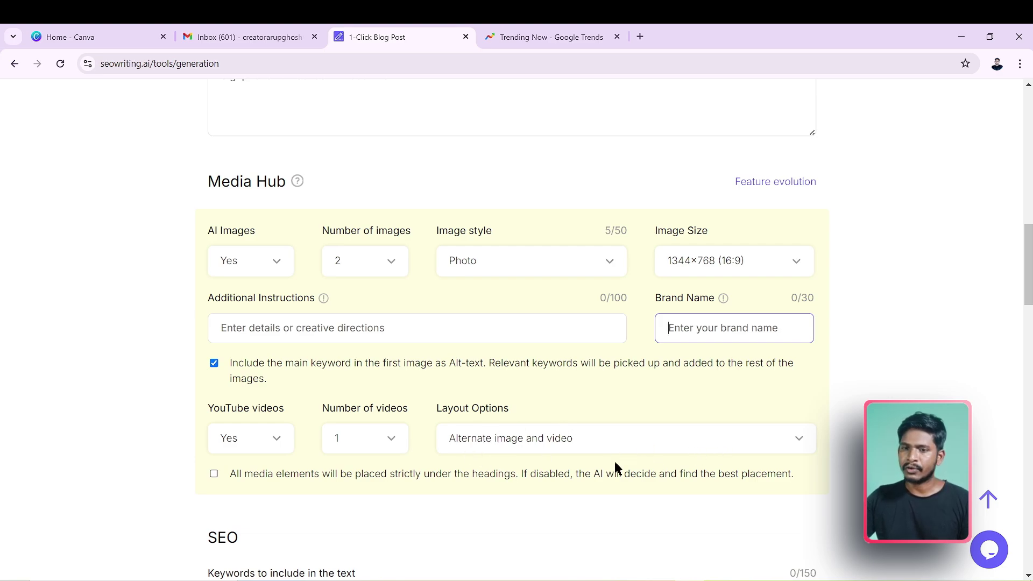
Copy the main keyword "air marshal denzil keelor" and add it to the SEO keywords to include in the text.
{"action": "scroll", "coordinate": [489, 438], "scroll_direction": "down", "scroll_amount": 3}
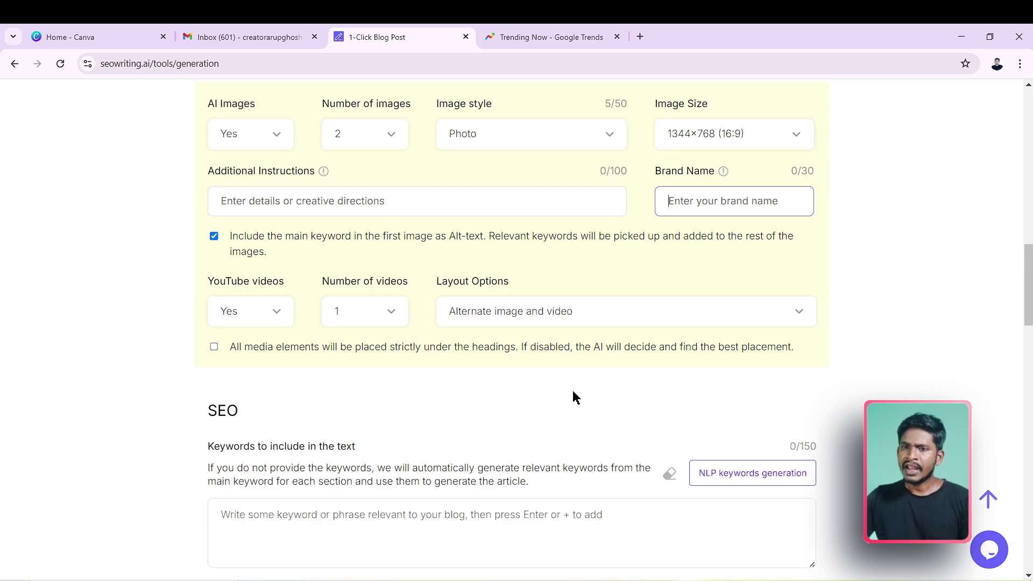
{"action": "scroll", "coordinate": [506, 382], "scroll_direction": "down", "scroll_amount": 2}
{"action": "left_click", "coordinate": [339, 401]}
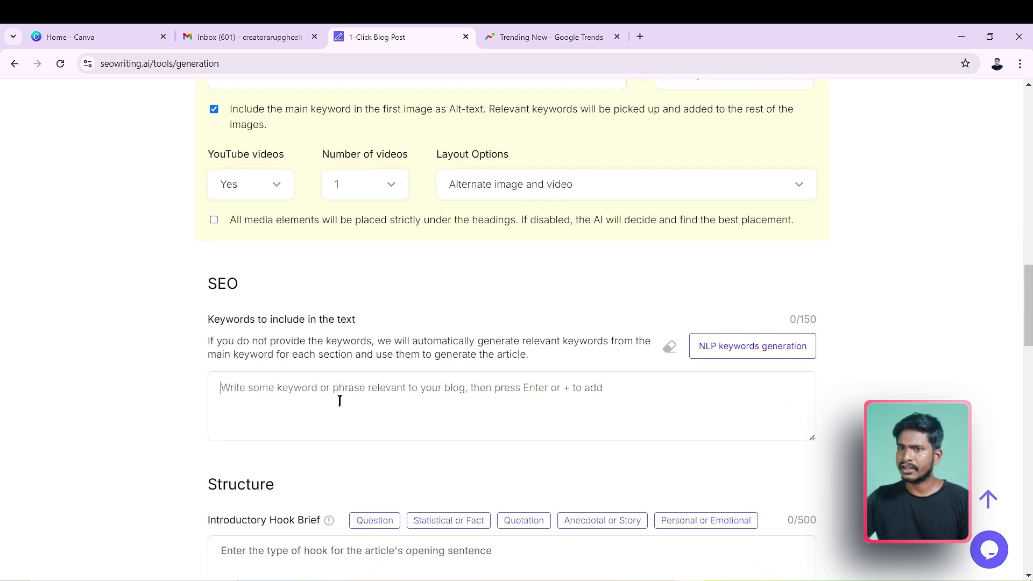
{"action": "scroll", "coordinate": [437, 402], "scroll_direction": "up", "scroll_amount": 18}
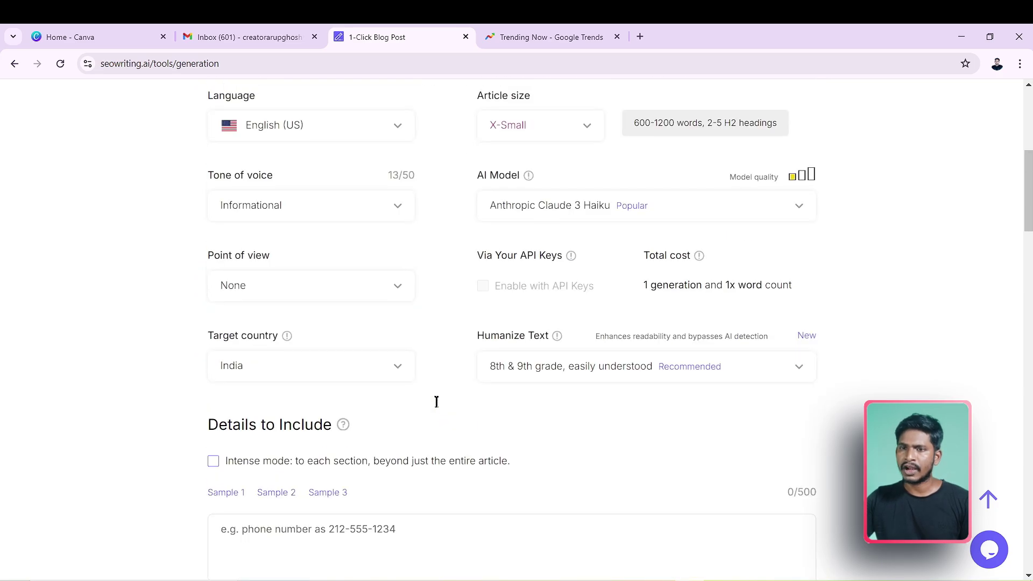
{"action": "left_click", "coordinate": [358, 260]}
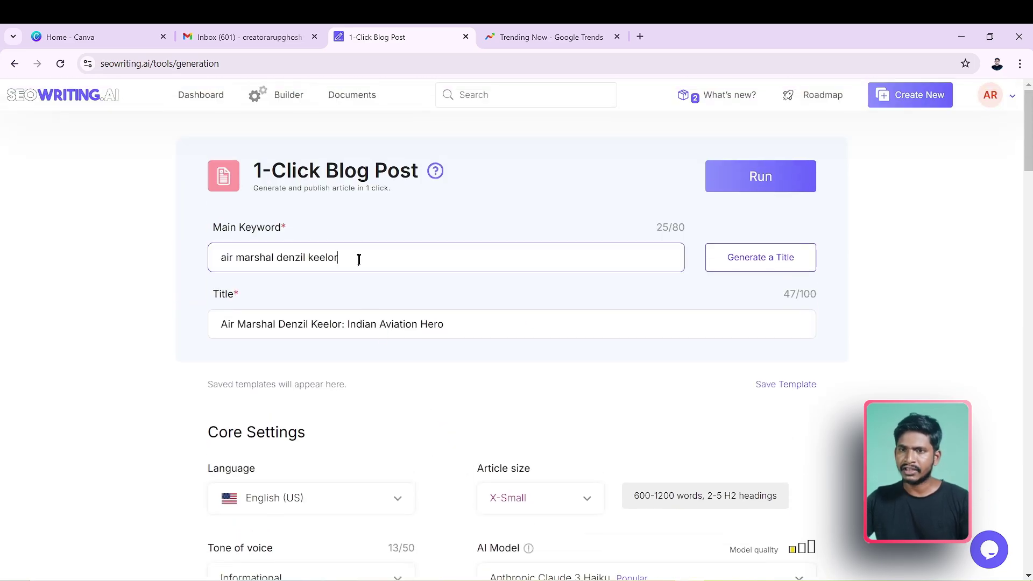
{"action": "key", "text": "ctrl+a"}
{"action": "key", "text": "ctrl+c"}
{"action": "scroll", "coordinate": [319, 375], "scroll_direction": "down", "scroll_amount": 15}
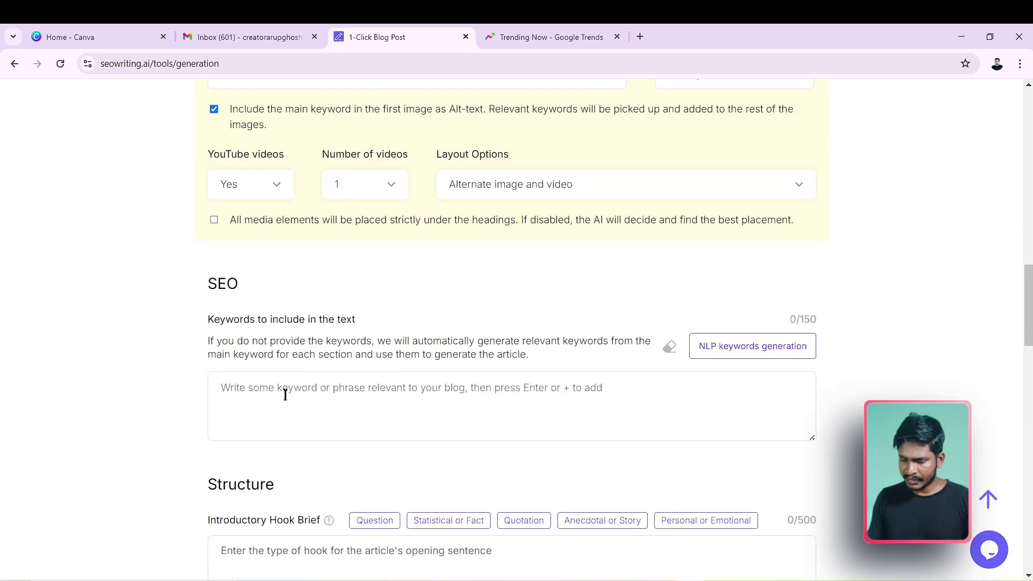
{"action": "left_click", "coordinate": [286, 395]}
{"action": "key", "text": "ctrl+v"}
{"action": "key", "text": "Return"}
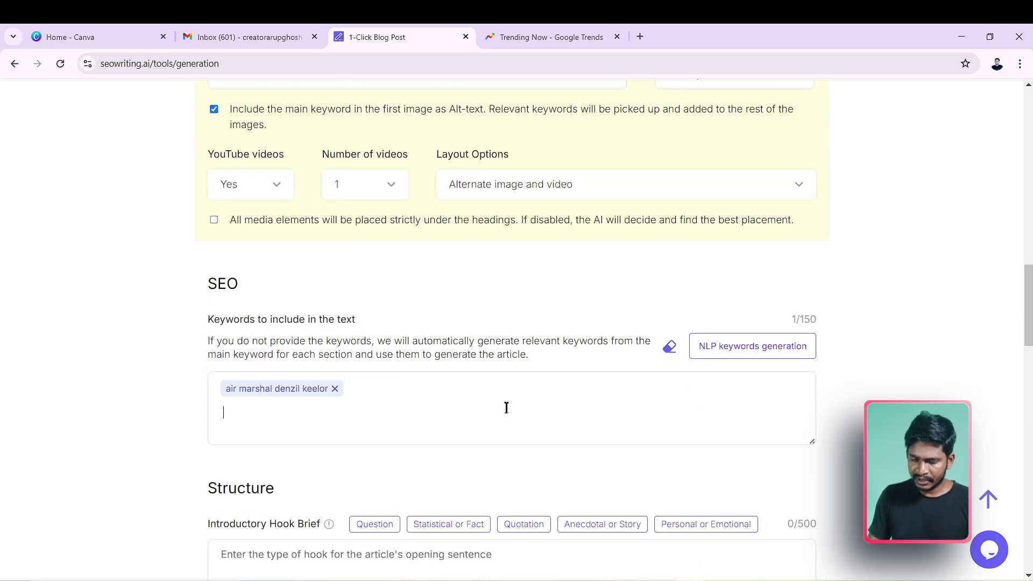
Add "Indian Army" and "Indian airforce" as further SEO keywords to include in the text.
{"action": "type", "text": "Indian Army"}
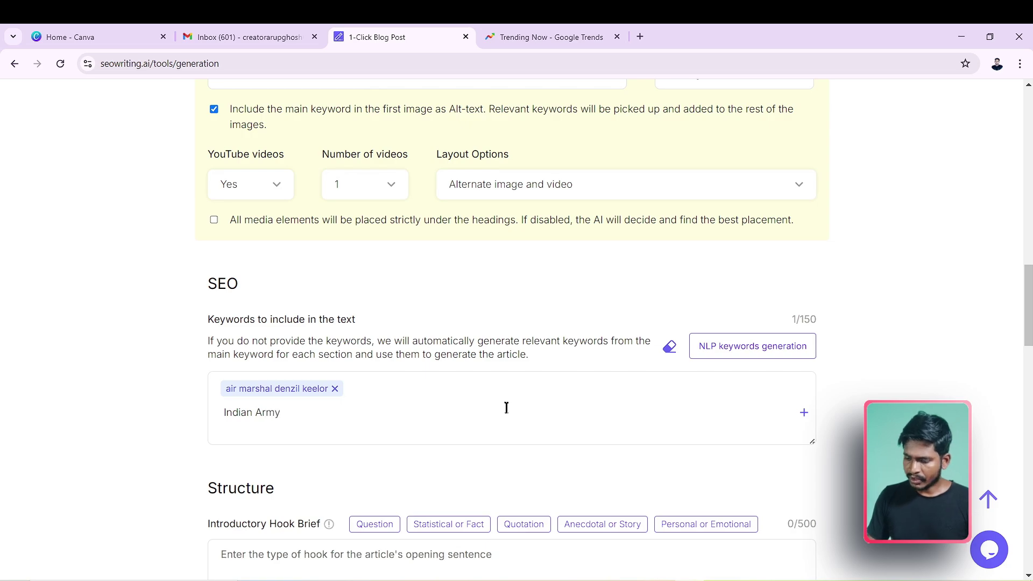
{"action": "key", "text": "Return"}
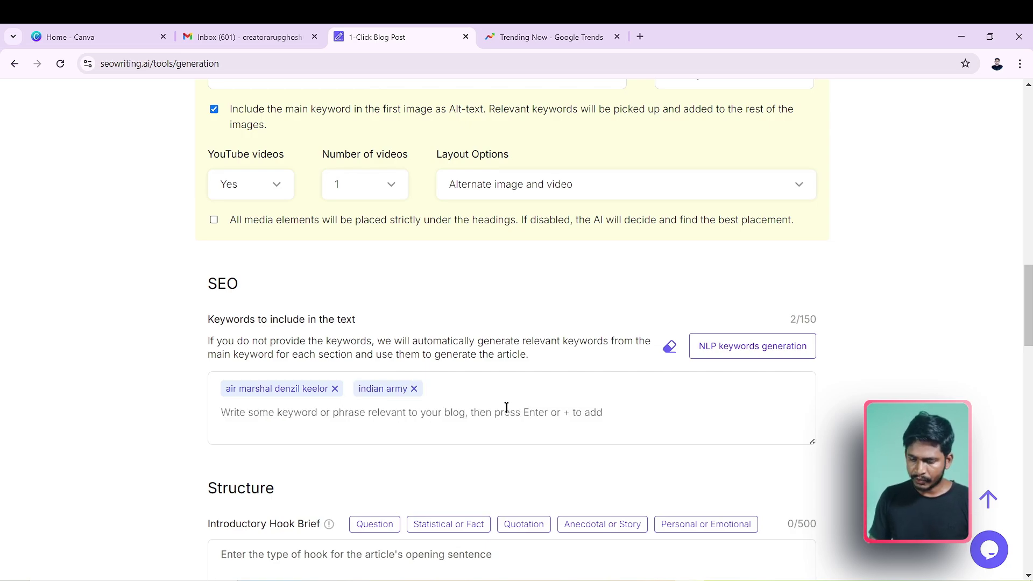
{"action": "type", "text": "Indian air"}
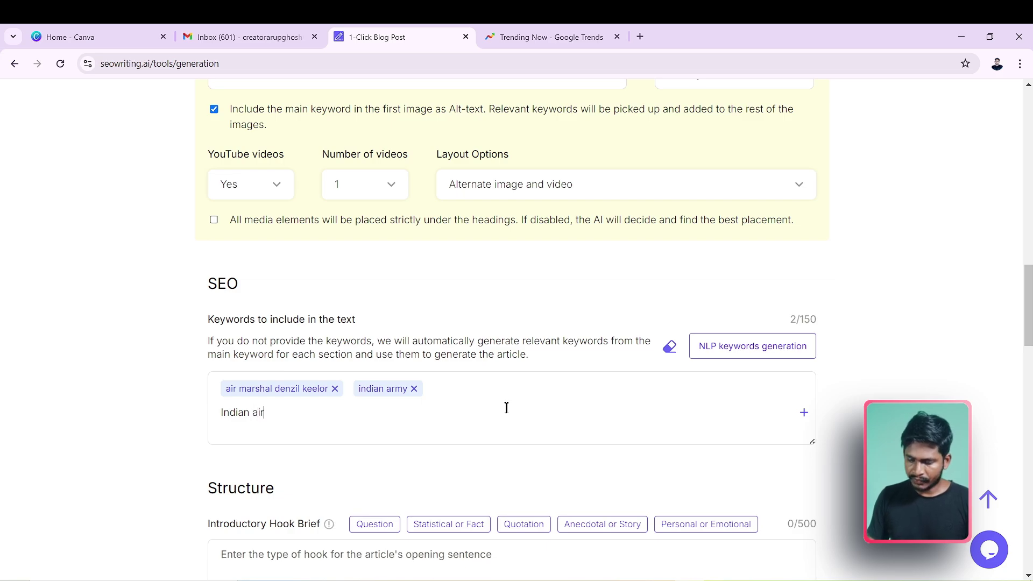
{"action": "type", "text": "force"}
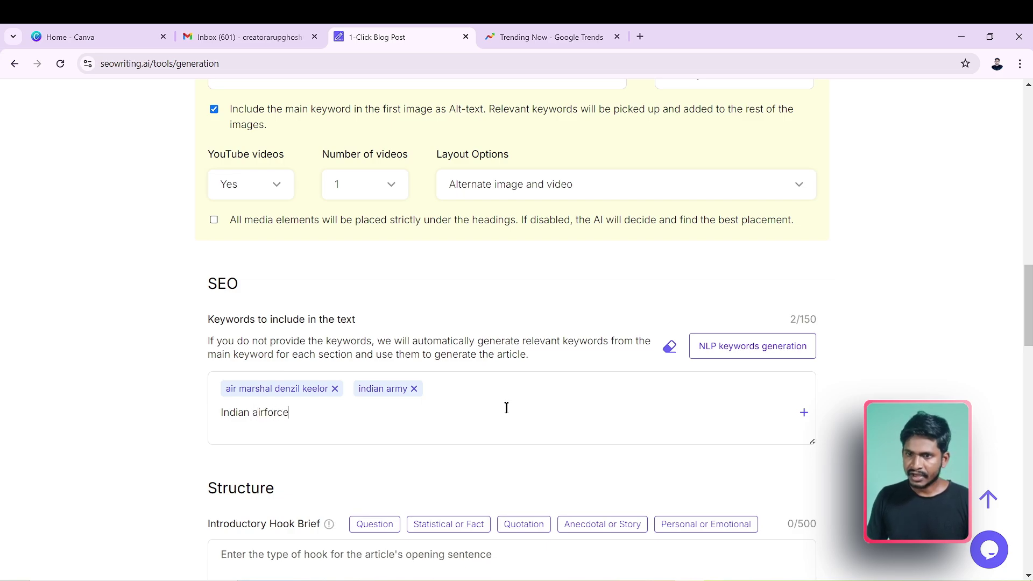
{"action": "key", "text": "Return"}
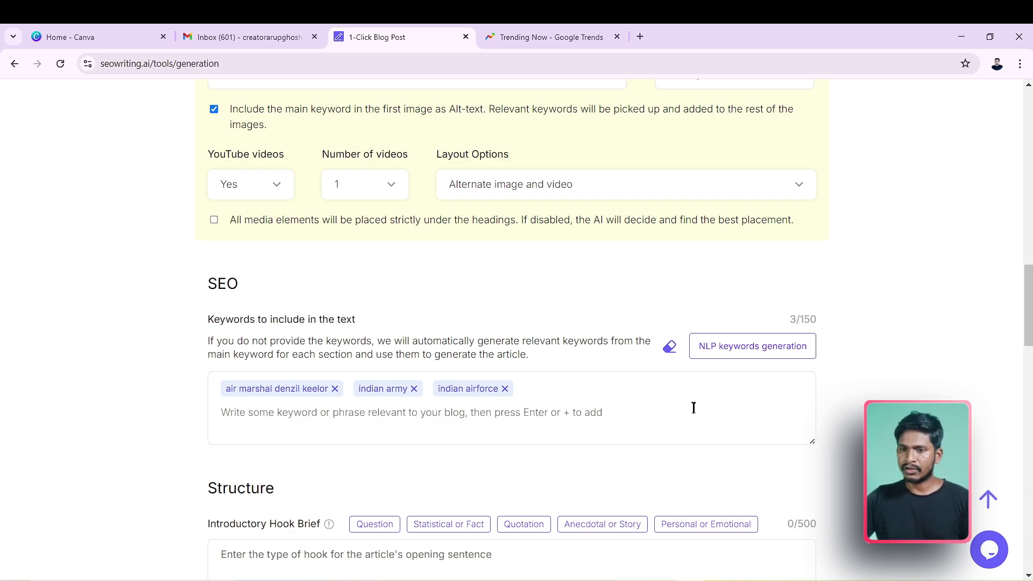
Review the introductory hook brief and the article element options in the Structure section.
{"action": "scroll", "coordinate": [694, 408], "scroll_direction": "down", "scroll_amount": 3}
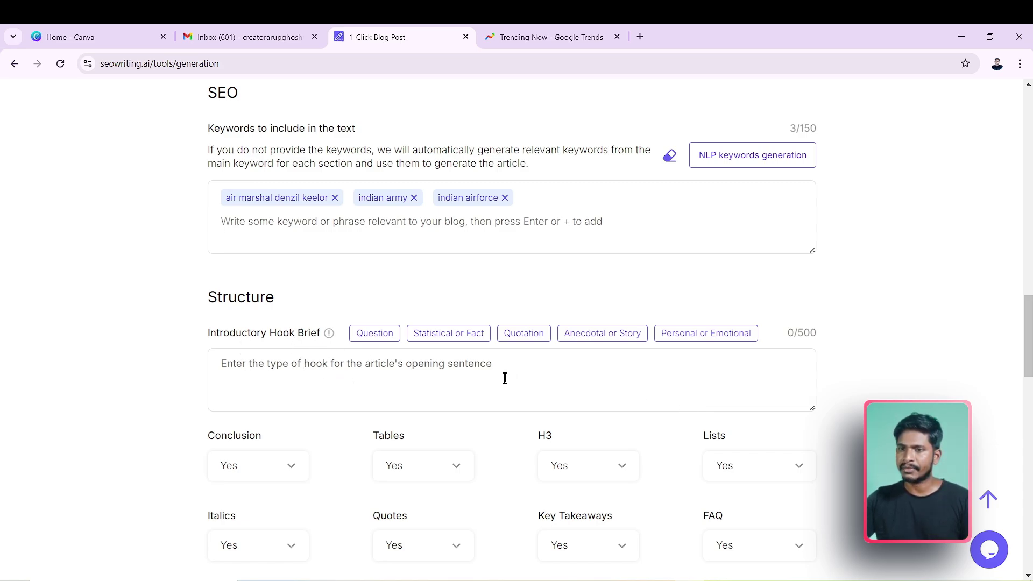
{"action": "scroll", "coordinate": [504, 379], "scroll_direction": "down", "scroll_amount": 3}
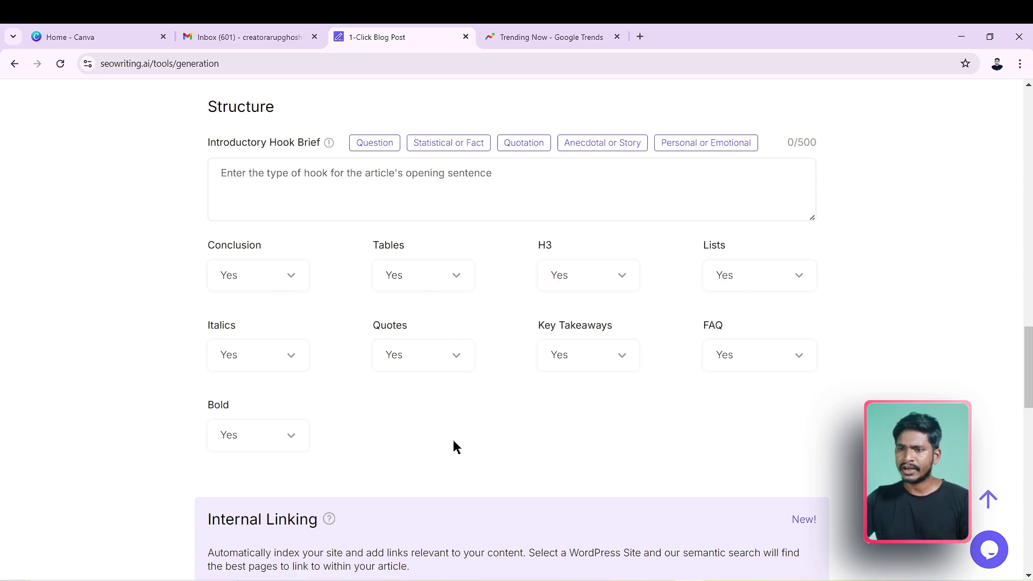
Set the External Linking link type to Custom so that source URLs can be specified manually.
{"action": "scroll", "coordinate": [558, 412], "scroll_direction": "down", "scroll_amount": 5}
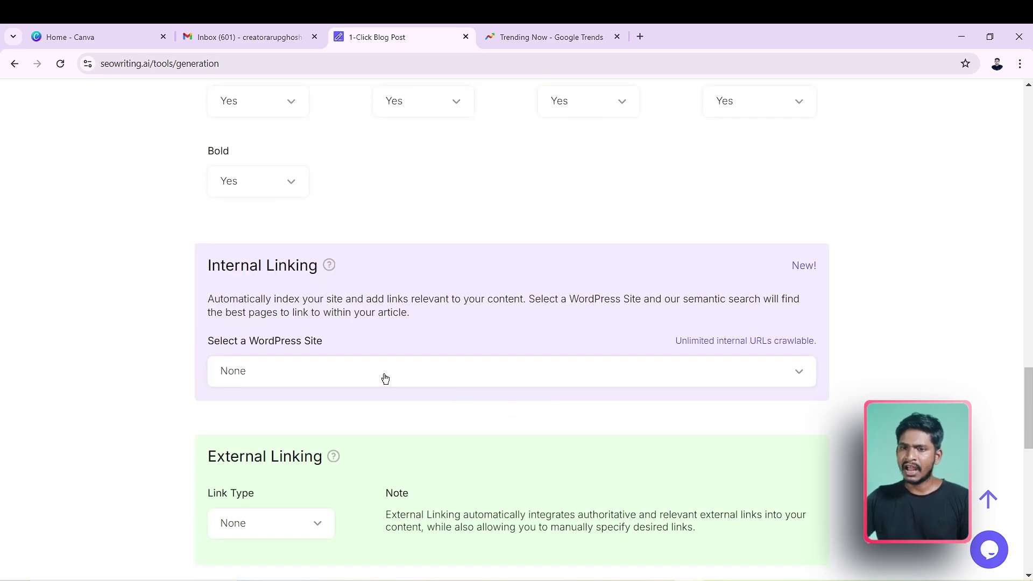
{"action": "scroll", "coordinate": [305, 348], "scroll_direction": "up", "scroll_amount": 1}
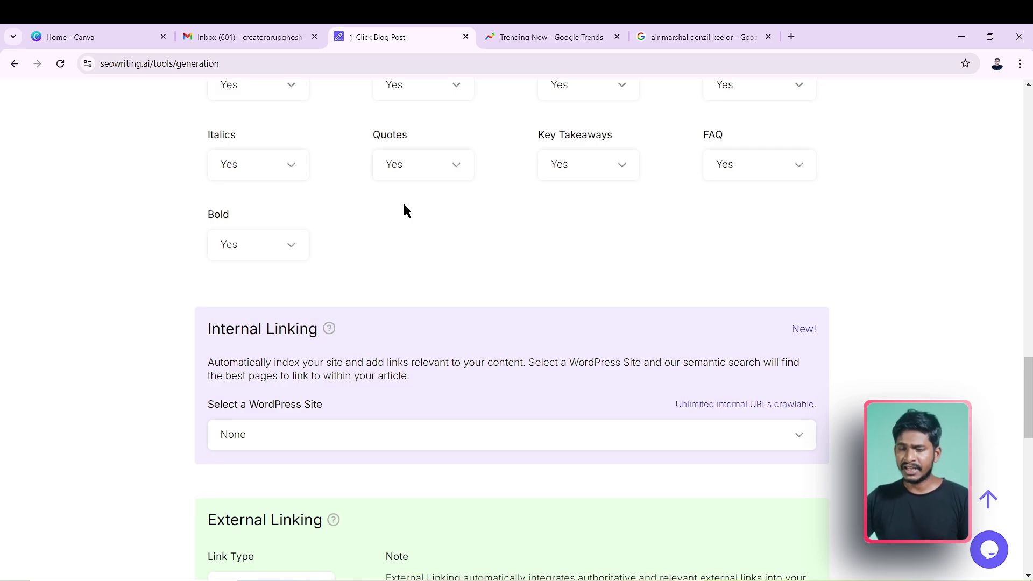
{"action": "scroll", "coordinate": [401, 226], "scroll_direction": "down", "scroll_amount": 4}
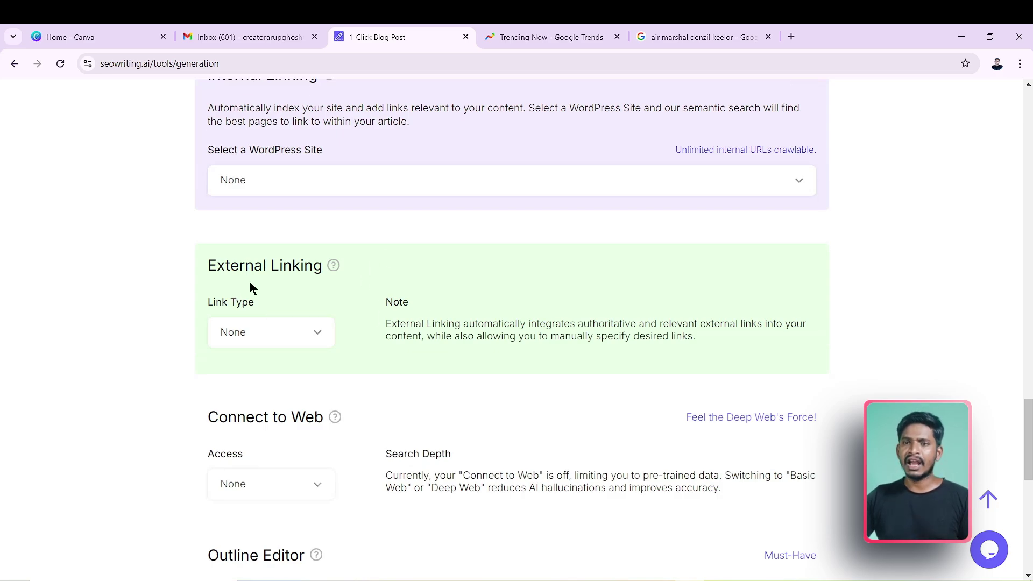
{"action": "left_click", "coordinate": [316, 333]}
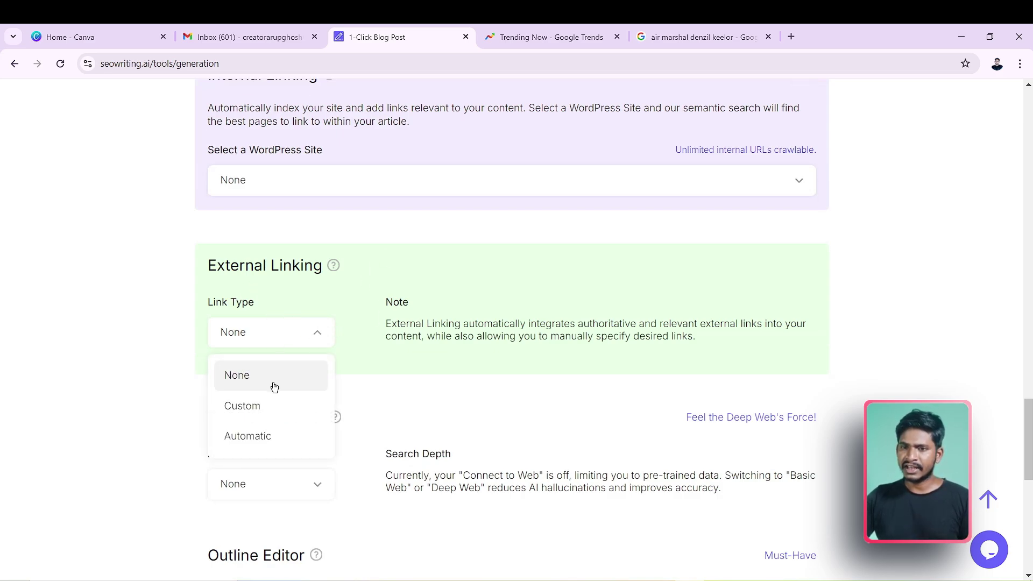
{"action": "left_click", "coordinate": [276, 409]}
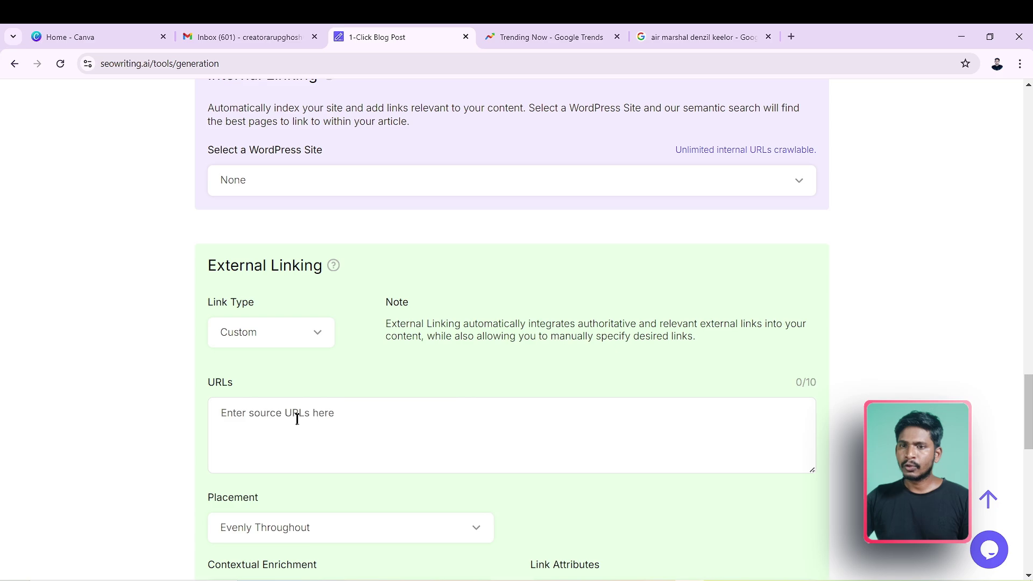
Rerun the Google search for "air marshal denzil keelor" and look through the results for a suitable source article.
{"action": "left_click", "coordinate": [696, 37]}
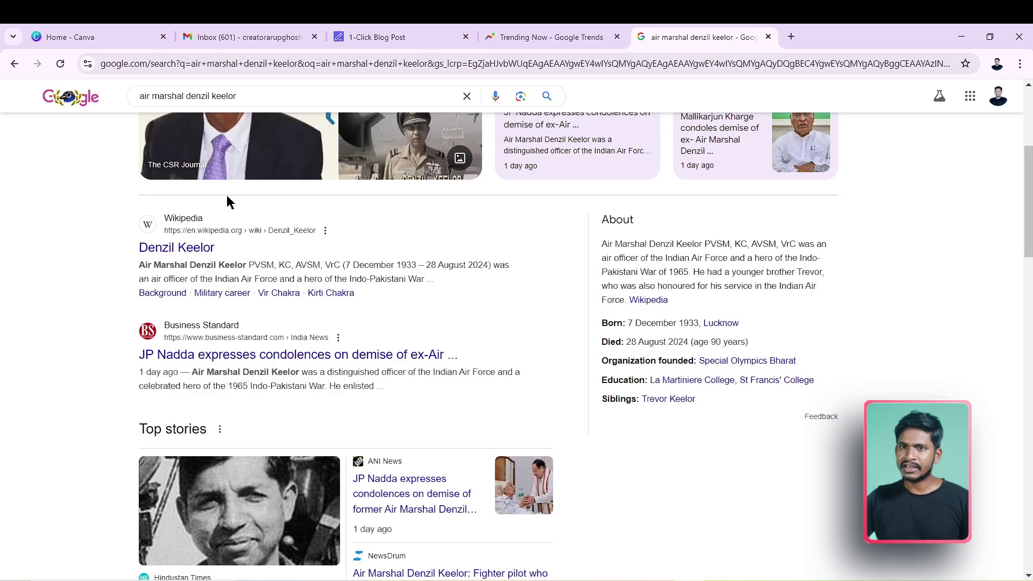
{"action": "triple_click", "coordinate": [260, 101]}
{"action": "left_click", "coordinate": [242, 218]}
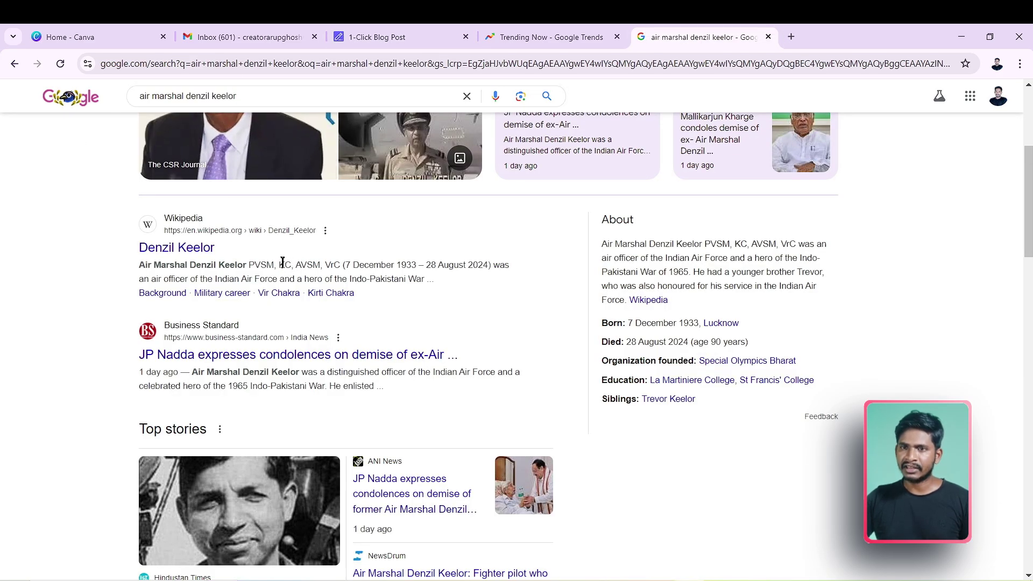
{"action": "scroll", "coordinate": [283, 262], "scroll_direction": "up", "scroll_amount": 5}
{"action": "left_click", "coordinate": [547, 110]}
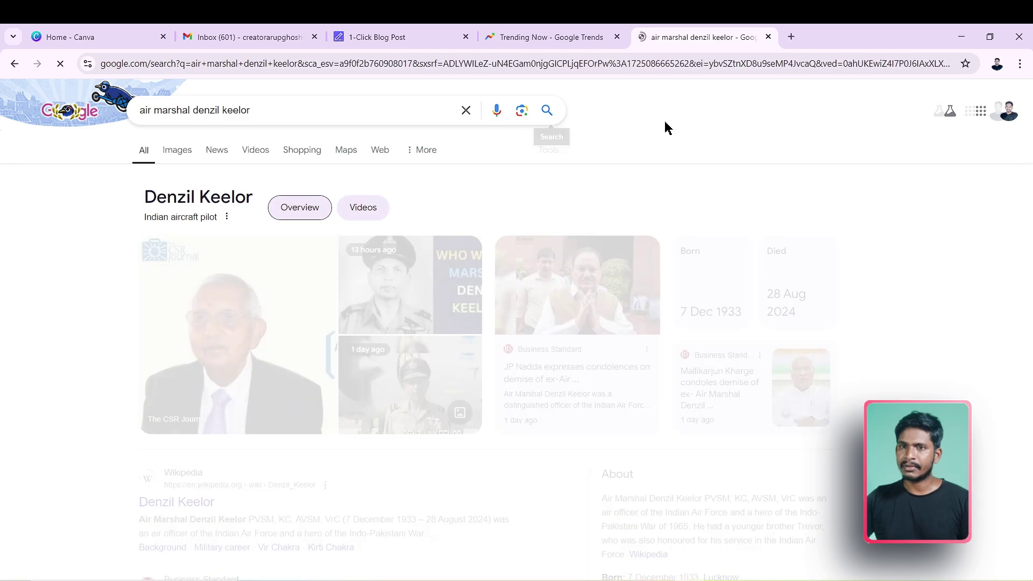
{"action": "scroll", "coordinate": [311, 272], "scroll_direction": "down", "scroll_amount": 8}
{"action": "scroll", "coordinate": [356, 275], "scroll_direction": "up", "scroll_amount": 3}
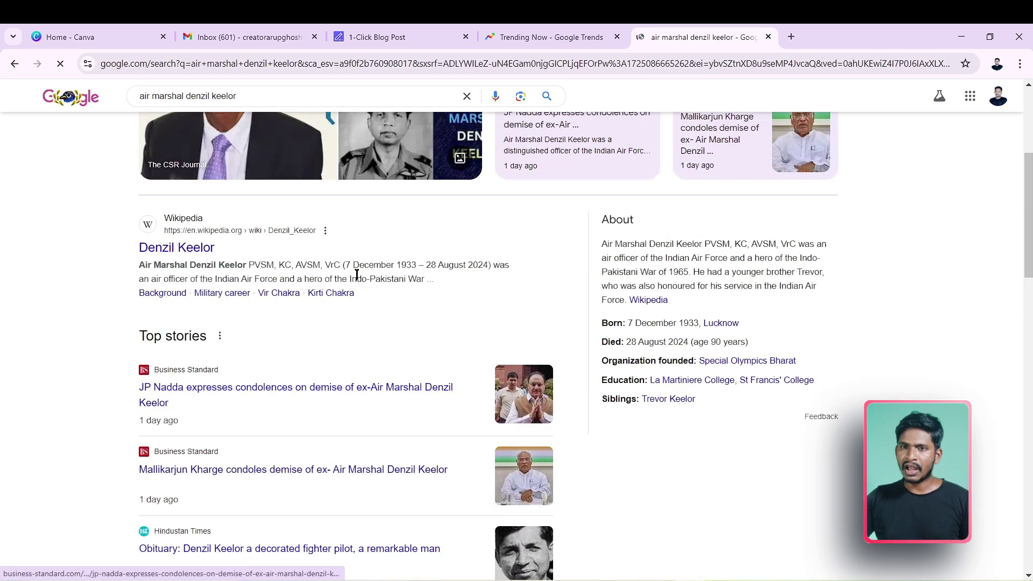
{"action": "scroll", "coordinate": [350, 285], "scroll_direction": "down", "scroll_amount": 5}
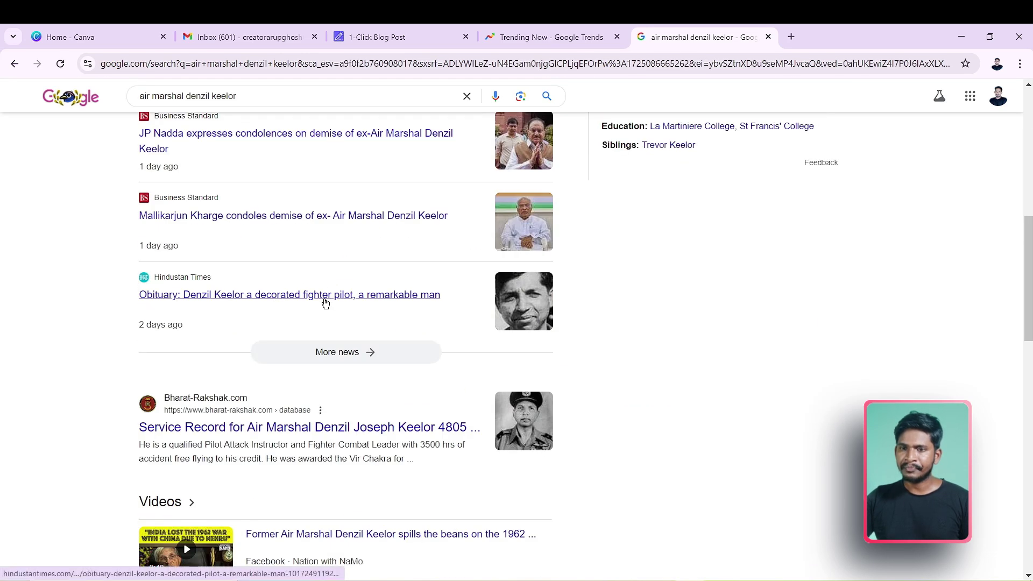
{"action": "scroll", "coordinate": [339, 366], "scroll_direction": "down", "scroll_amount": 1}
{"action": "scroll", "coordinate": [269, 330], "scroll_direction": "up", "scroll_amount": 1}
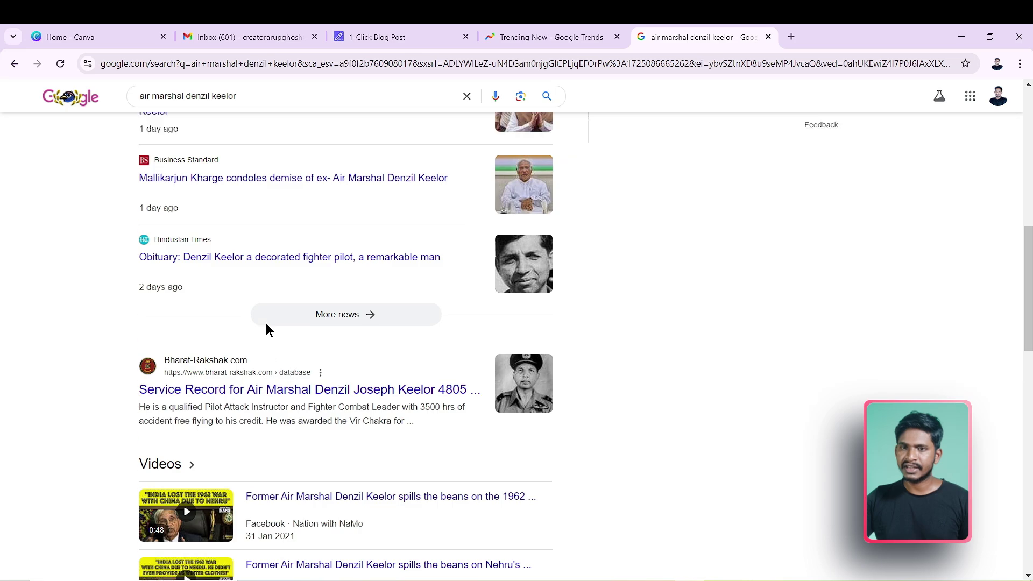
{"action": "scroll", "coordinate": [269, 330], "scroll_direction": "up", "scroll_amount": 4}
Copy the link of the Business Standard story about JP Nadda's condolences and add it to the External Linking URLs.
{"action": "right_click", "coordinate": [223, 325]}
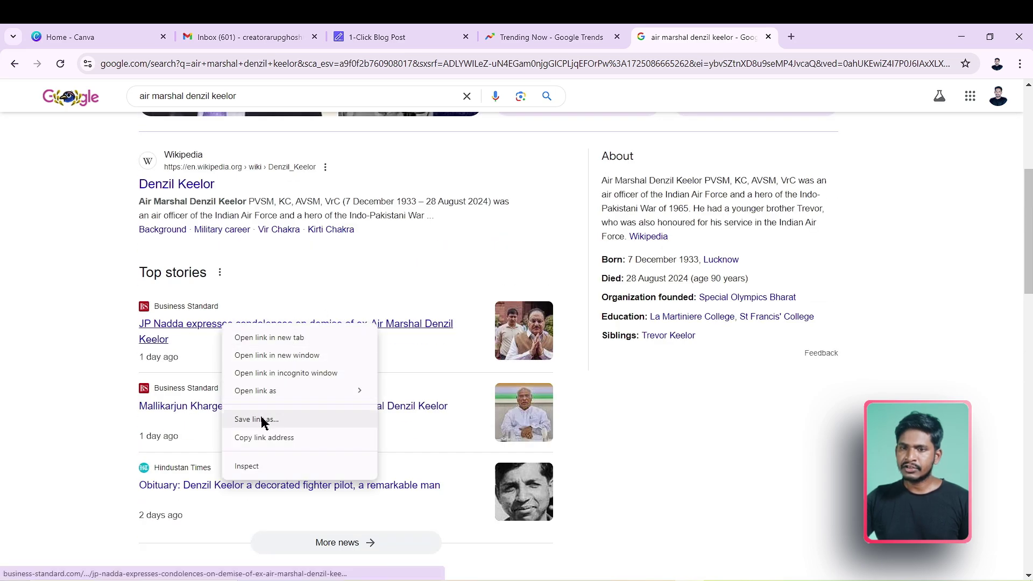
{"action": "left_click", "coordinate": [269, 437]}
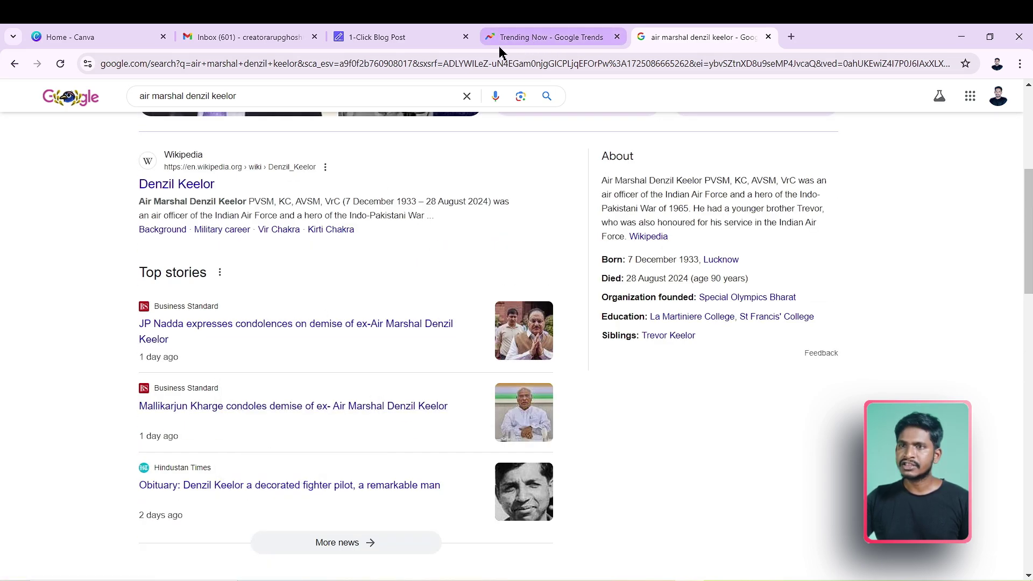
{"action": "left_click", "coordinate": [392, 40]}
{"action": "left_click", "coordinate": [274, 417]}
{"action": "key", "text": "ctrl+v"}
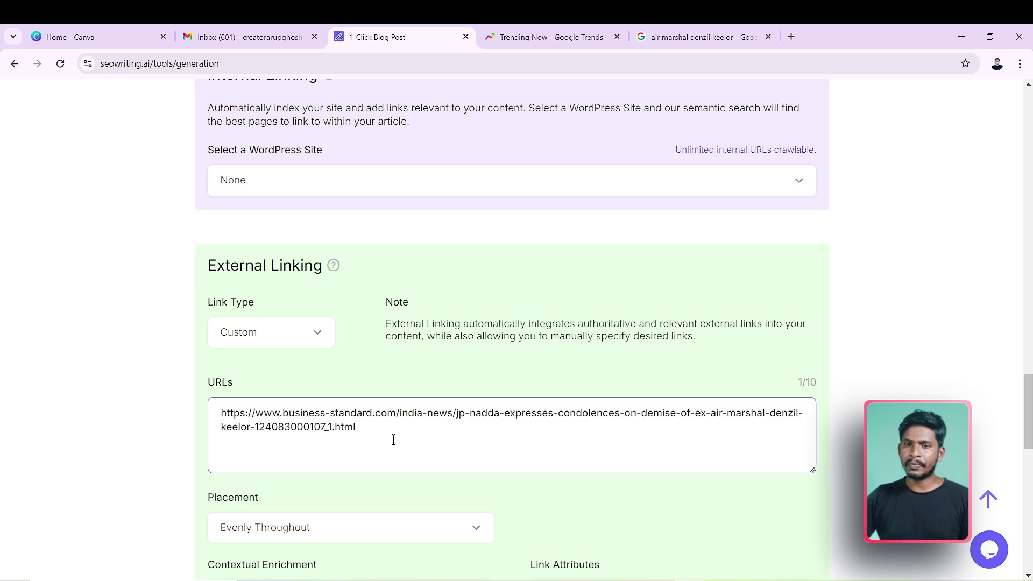
Set the external link placement to At the Bottom and its link attributes to Dofollow.
{"action": "scroll", "coordinate": [393, 440], "scroll_direction": "down", "scroll_amount": 2}
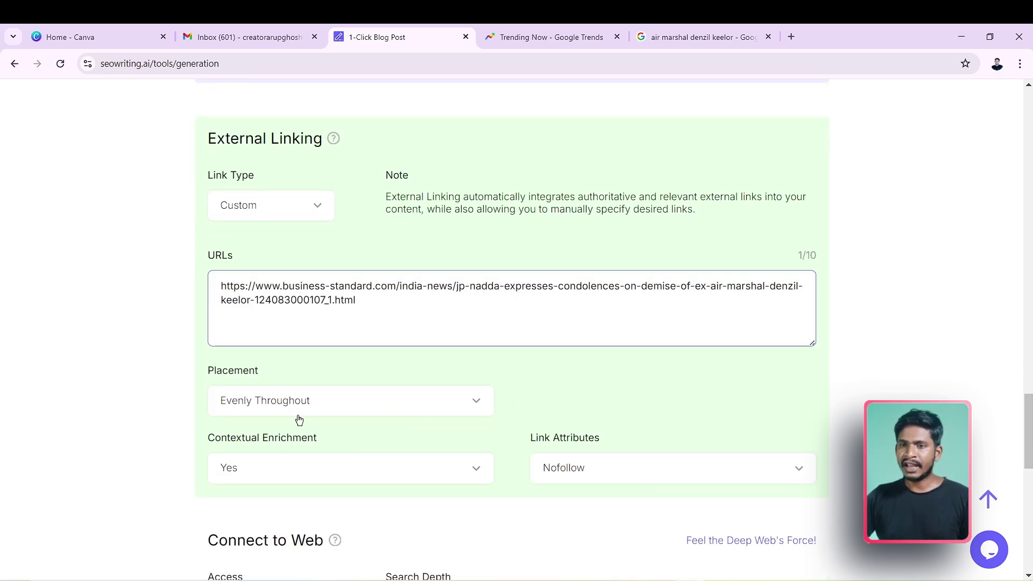
{"action": "left_click", "coordinate": [475, 407]}
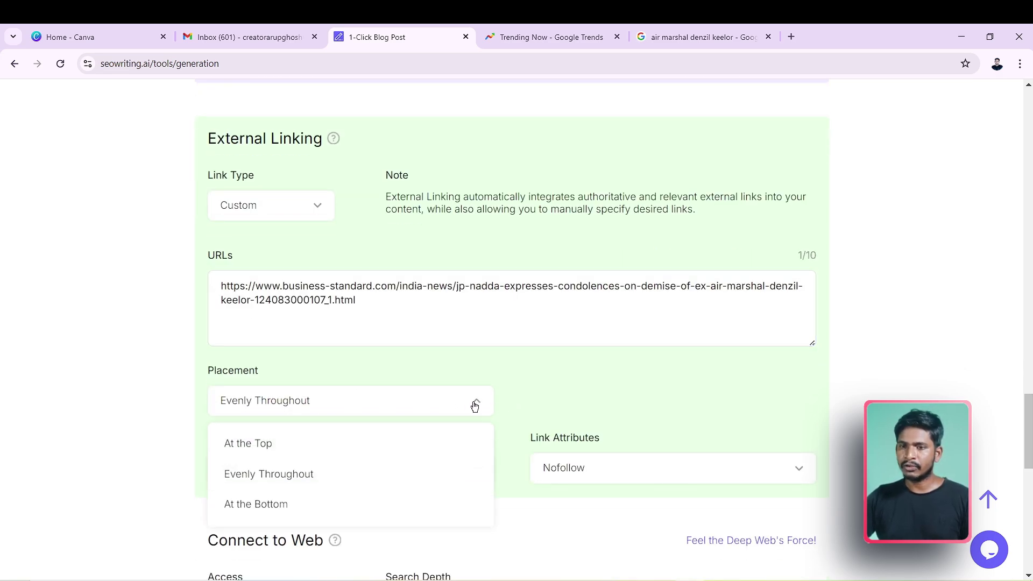
{"action": "left_click", "coordinate": [272, 505]}
{"action": "scroll", "coordinate": [489, 408], "scroll_direction": "down", "scroll_amount": 3}
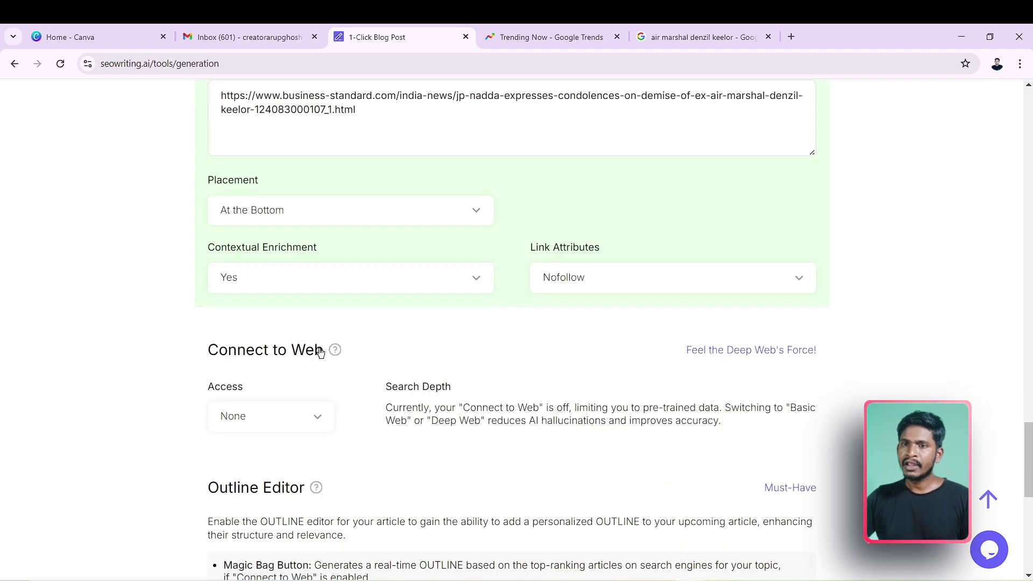
{"action": "left_click", "coordinate": [479, 287]}
{"action": "left_click", "coordinate": [480, 286]}
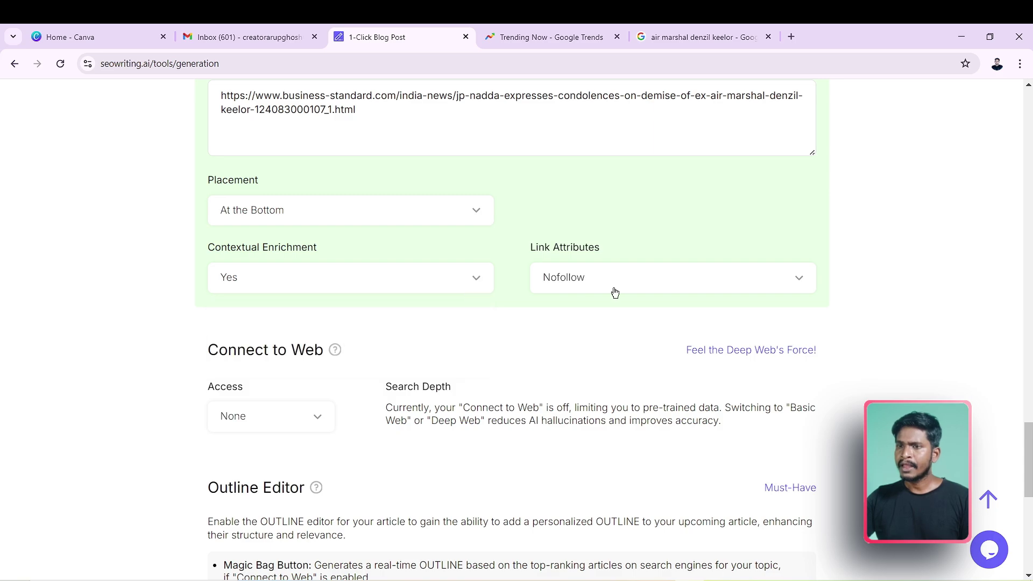
{"action": "left_click", "coordinate": [802, 285]}
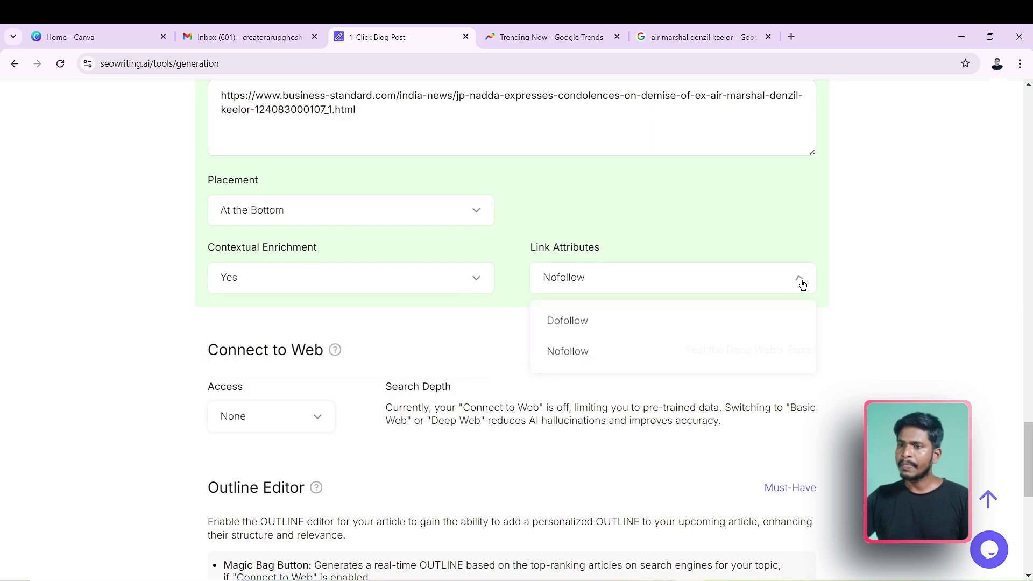
{"action": "left_click", "coordinate": [563, 328]}
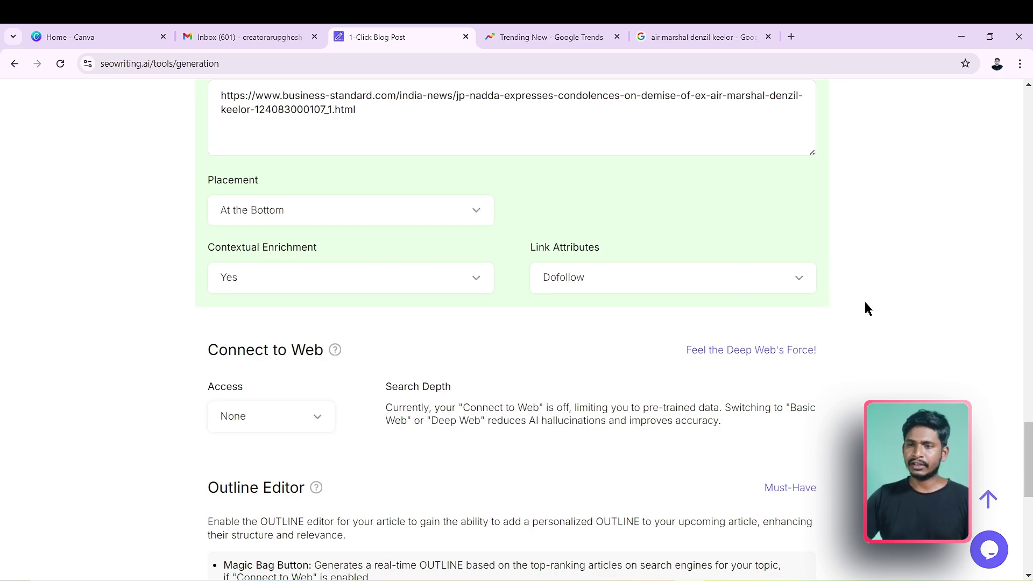
Try Deep Web as the Connect to Web access and settle on Basic Web instead.
{"action": "scroll", "coordinate": [748, 323], "scroll_direction": "down", "scroll_amount": 3}
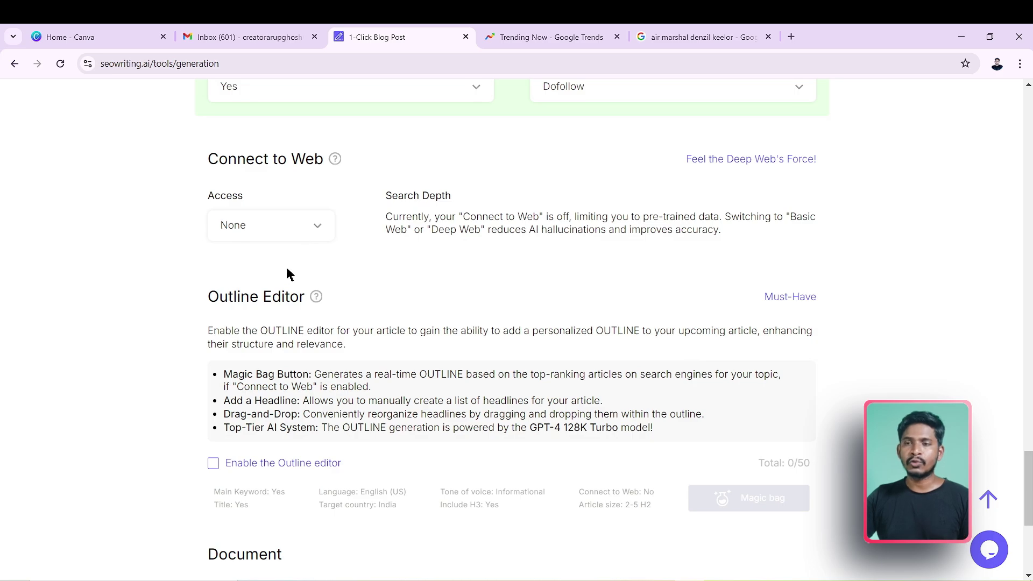
{"action": "left_click", "coordinate": [317, 228]}
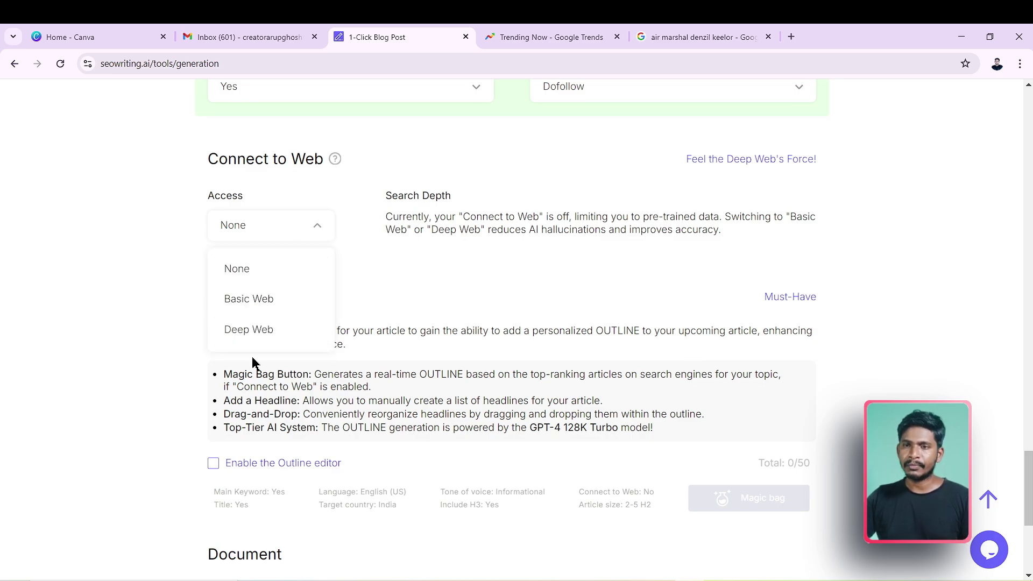
{"action": "left_click", "coordinate": [257, 331]}
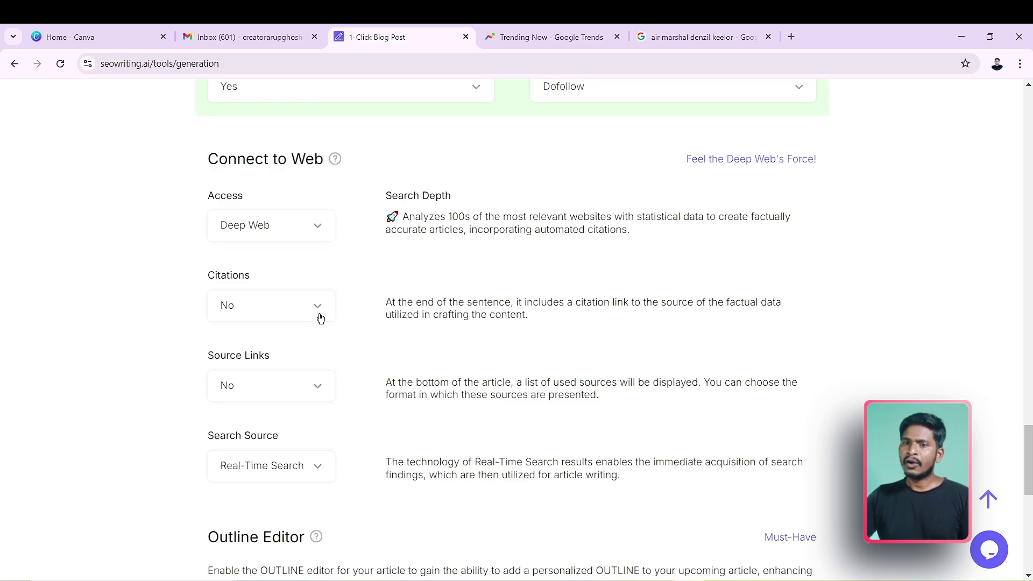
{"action": "left_click", "coordinate": [330, 233]}
{"action": "left_click", "coordinate": [272, 299]}
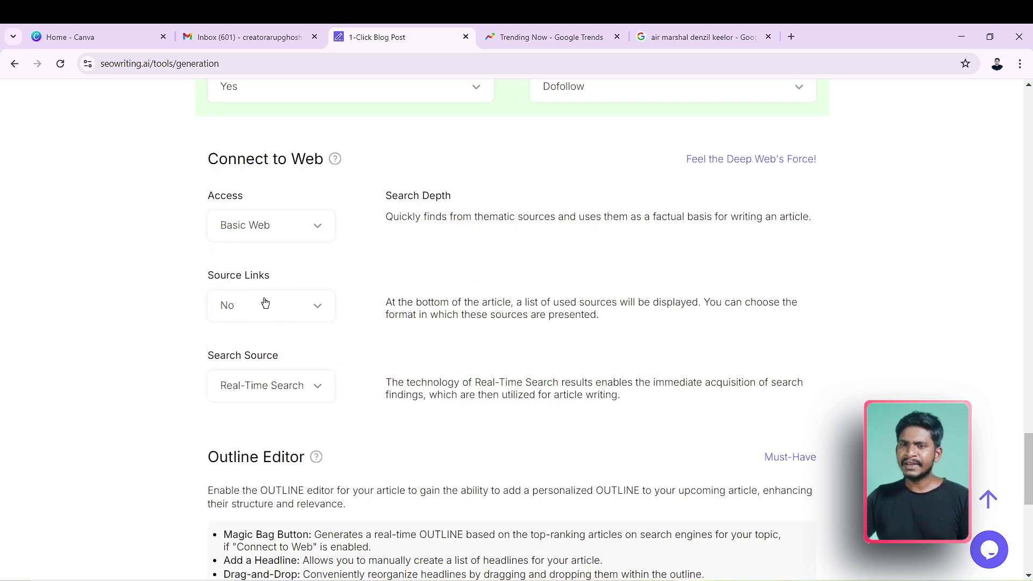
Check the source link formats without choosing one and set the Connect to Web search source to Real-Time News.
{"action": "left_click", "coordinate": [316, 308]}
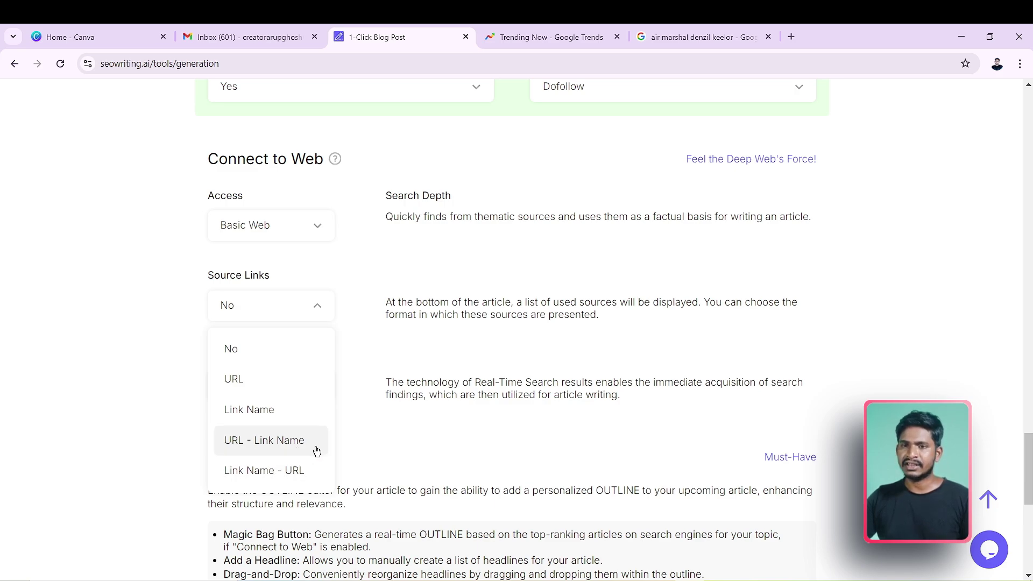
{"action": "left_click", "coordinate": [158, 342]}
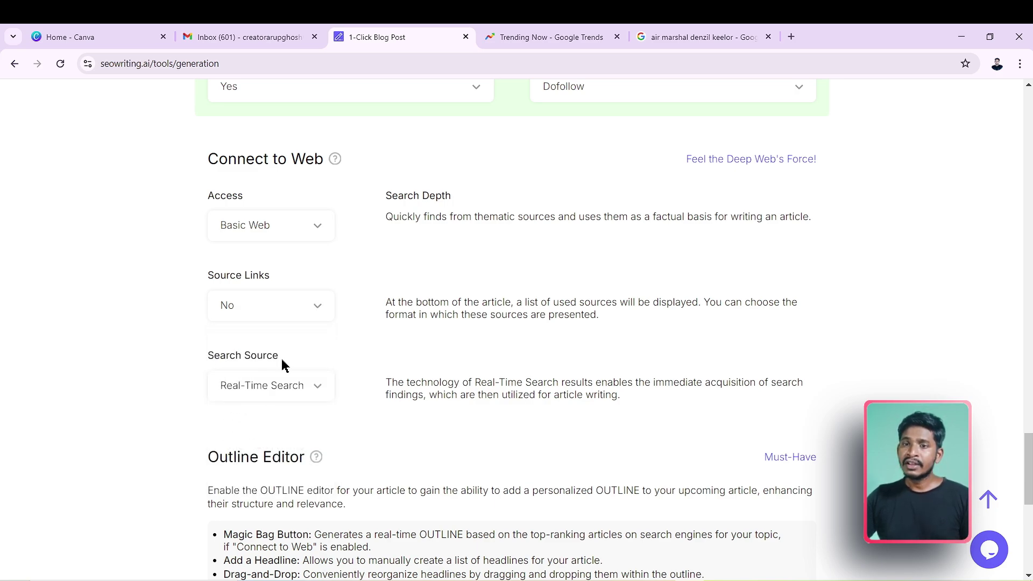
{"action": "left_click_drag", "start_coordinate": [279, 356], "coordinate": [205, 358]}
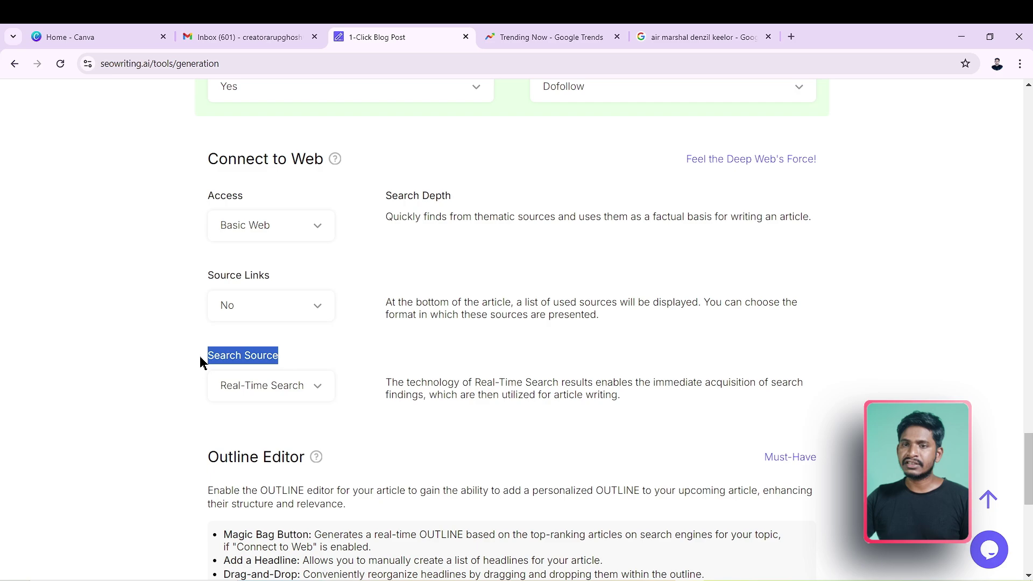
{"action": "left_click", "coordinate": [161, 390]}
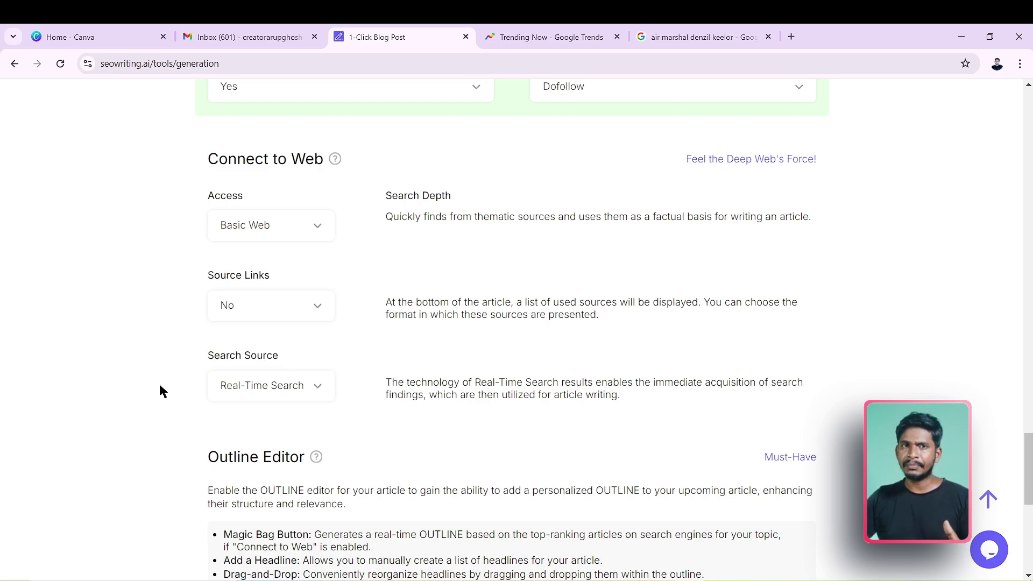
{"action": "left_click", "coordinate": [317, 387]}
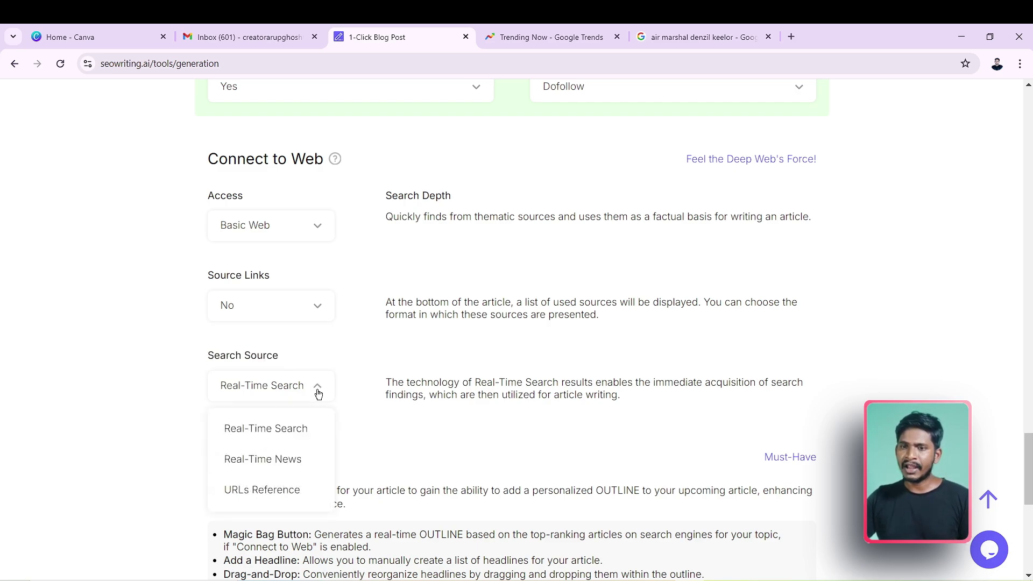
{"action": "left_click", "coordinate": [254, 461]}
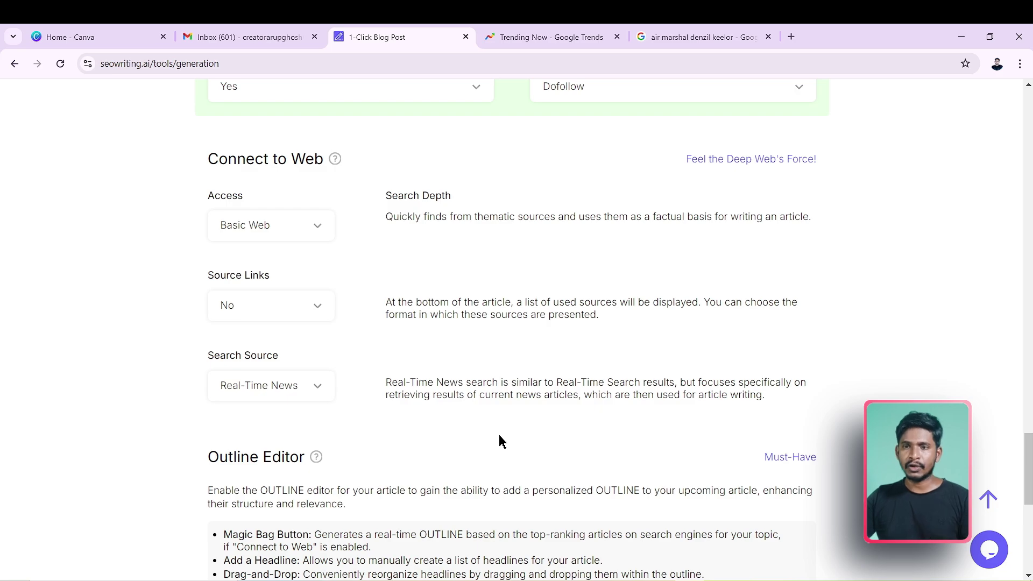
Review the Outline Editor, Document and Publish to WordPress sections, and look back over all settings up to the main keyword and title.
{"action": "scroll", "coordinate": [500, 441], "scroll_direction": "down", "scroll_amount": 5}
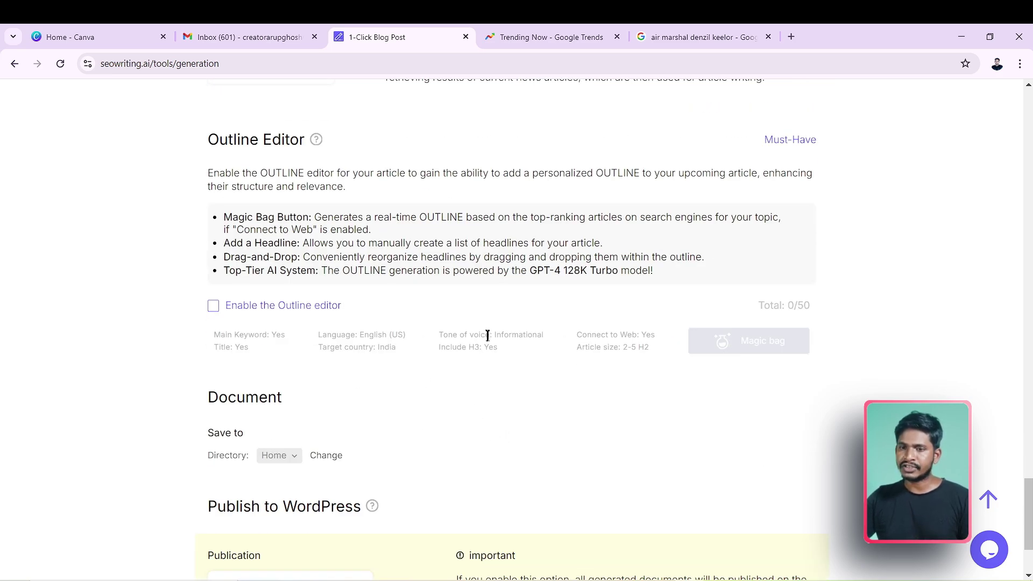
{"action": "scroll", "coordinate": [465, 362], "scroll_direction": "down", "scroll_amount": 2}
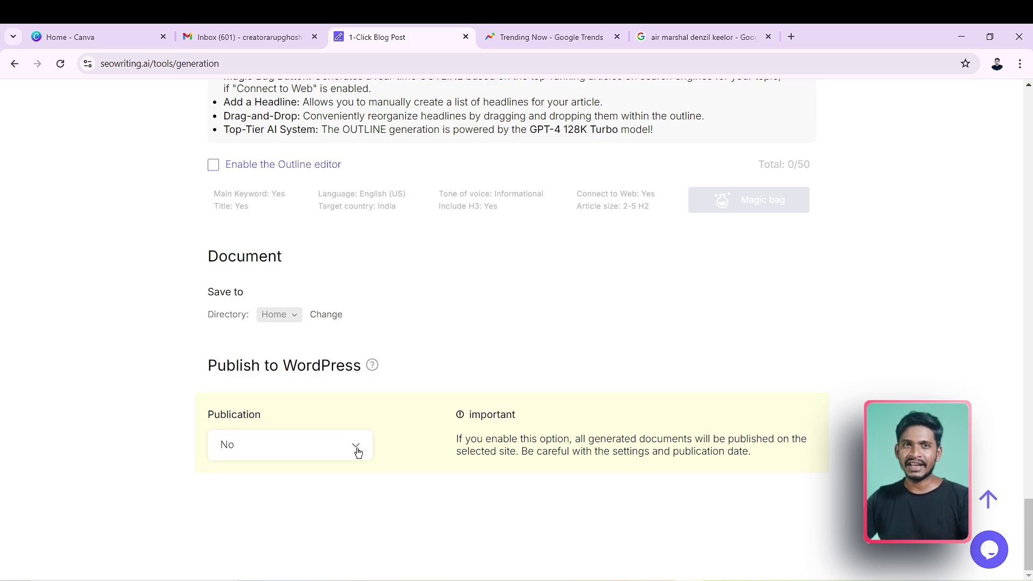
{"action": "scroll", "coordinate": [358, 452], "scroll_direction": "up", "scroll_amount": 15}
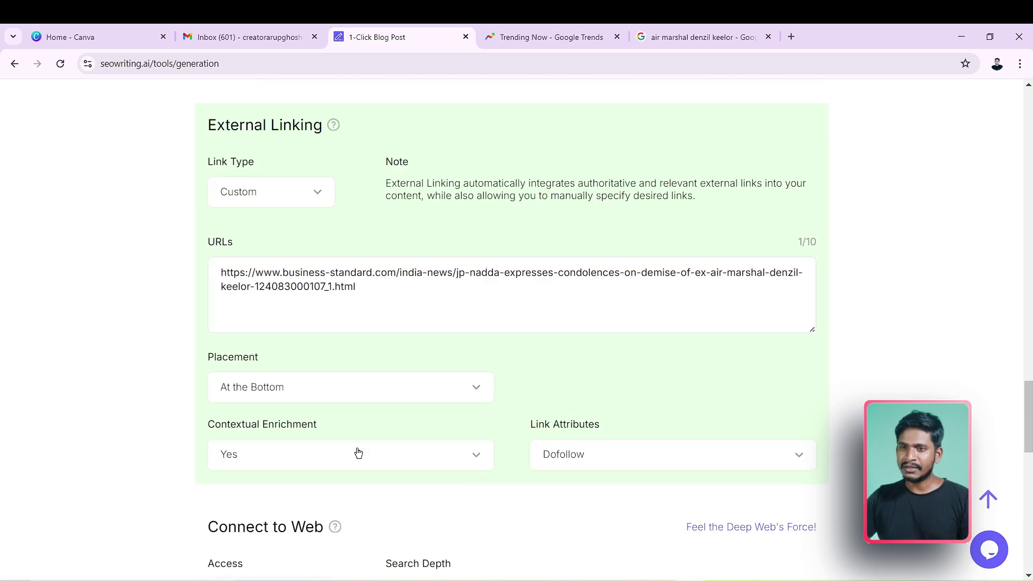
{"action": "scroll", "coordinate": [358, 453], "scroll_direction": "down", "scroll_amount": 15}
{"action": "scroll", "coordinate": [358, 452], "scroll_direction": "up", "scroll_amount": 15}
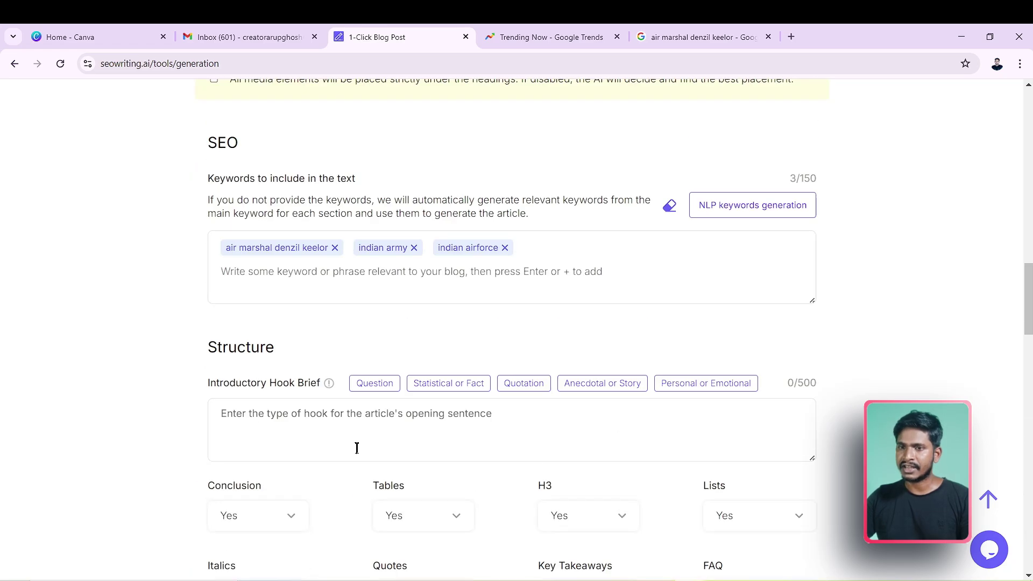
{"action": "scroll", "coordinate": [359, 454], "scroll_direction": "up", "scroll_amount": 10}
{"action": "scroll", "coordinate": [359, 454], "scroll_direction": "up", "scroll_amount": 8}
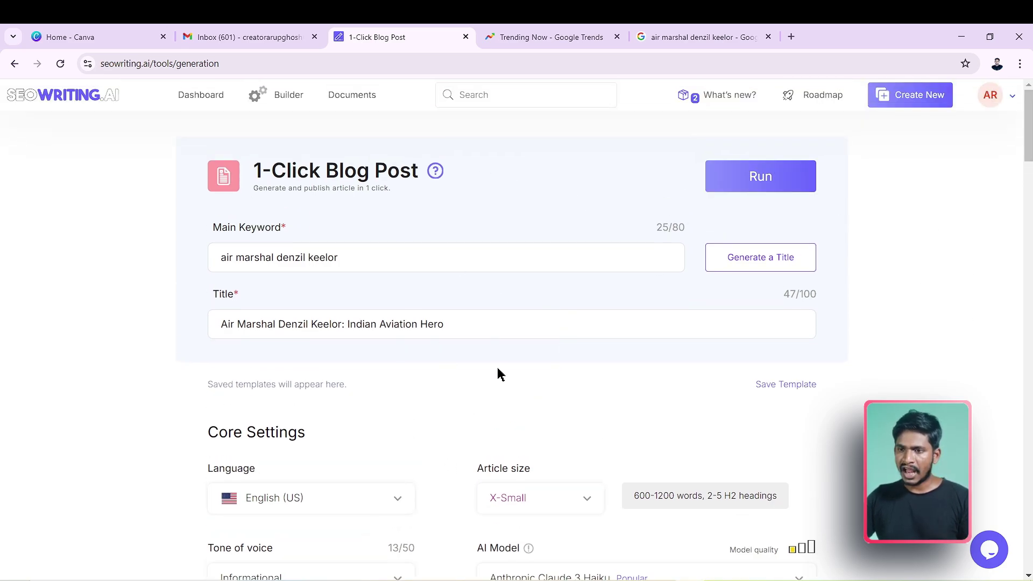
Run the blog post generation and, while it processes, open the Business Standard story on JP Nadda's condolences from the Google results.
{"action": "left_click", "coordinate": [759, 191]}
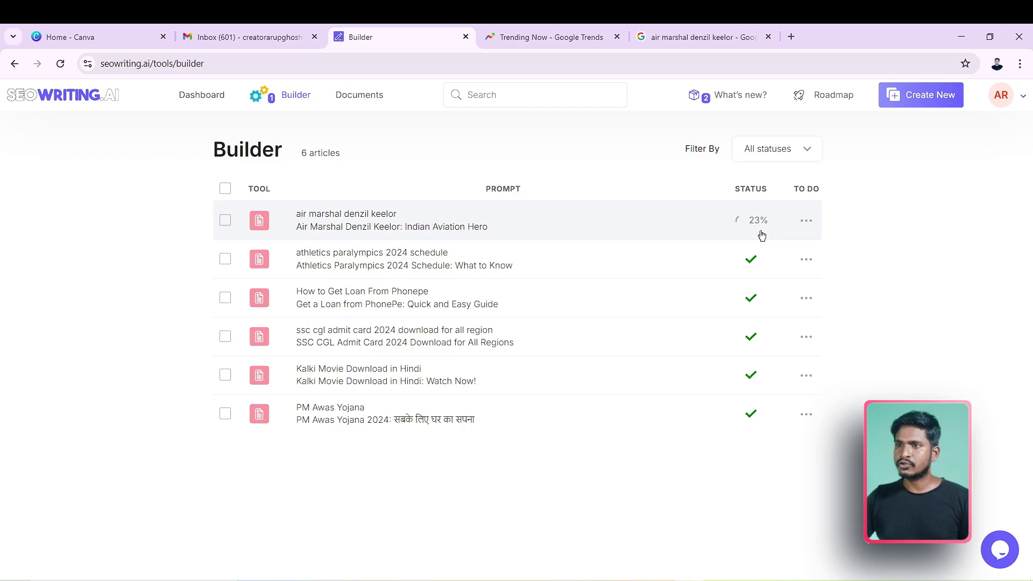
{"action": "left_click", "coordinate": [691, 42]}
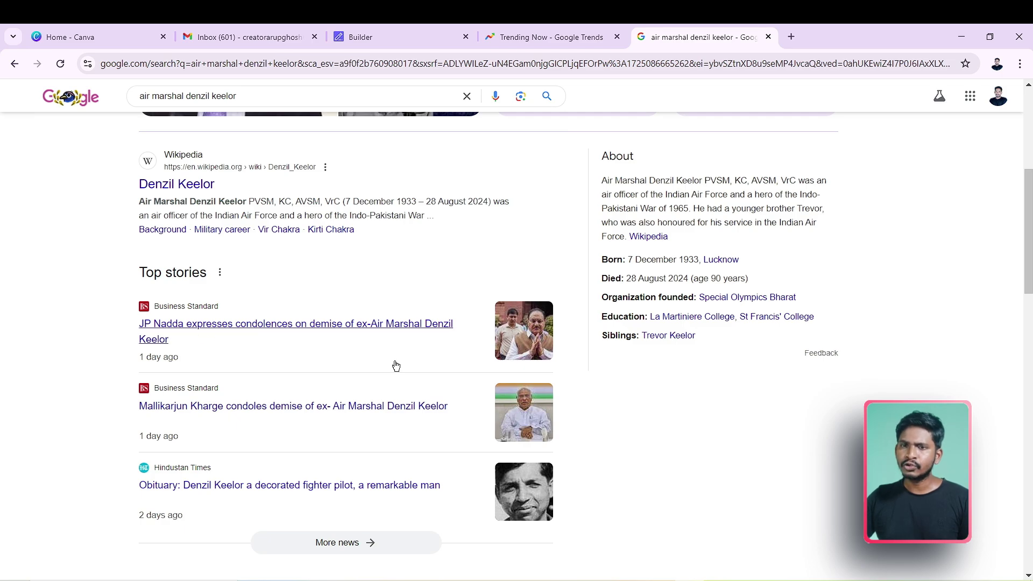
{"action": "left_click", "coordinate": [287, 337]}
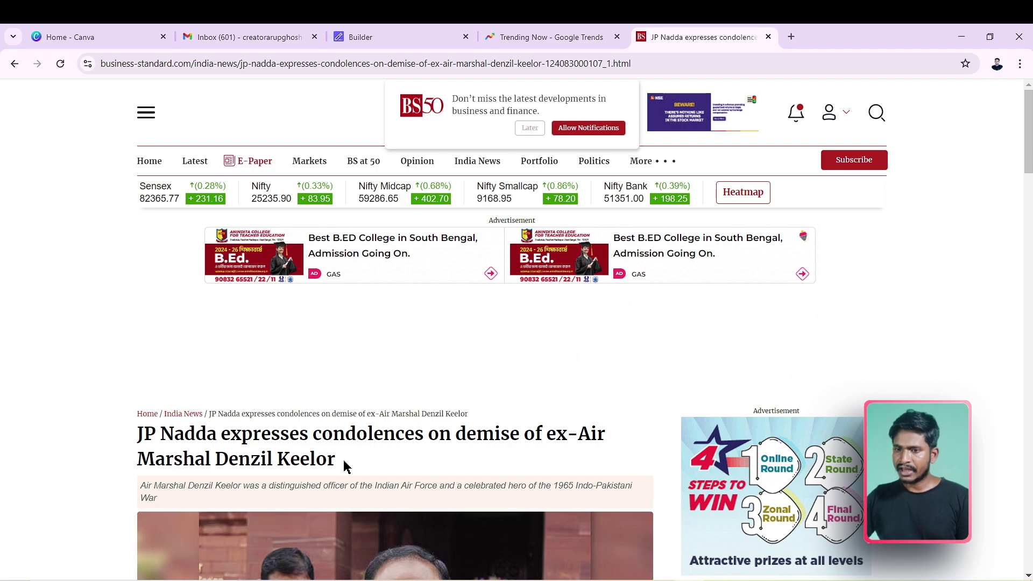
{"action": "scroll", "coordinate": [345, 466], "scroll_direction": "down", "scroll_amount": 3}
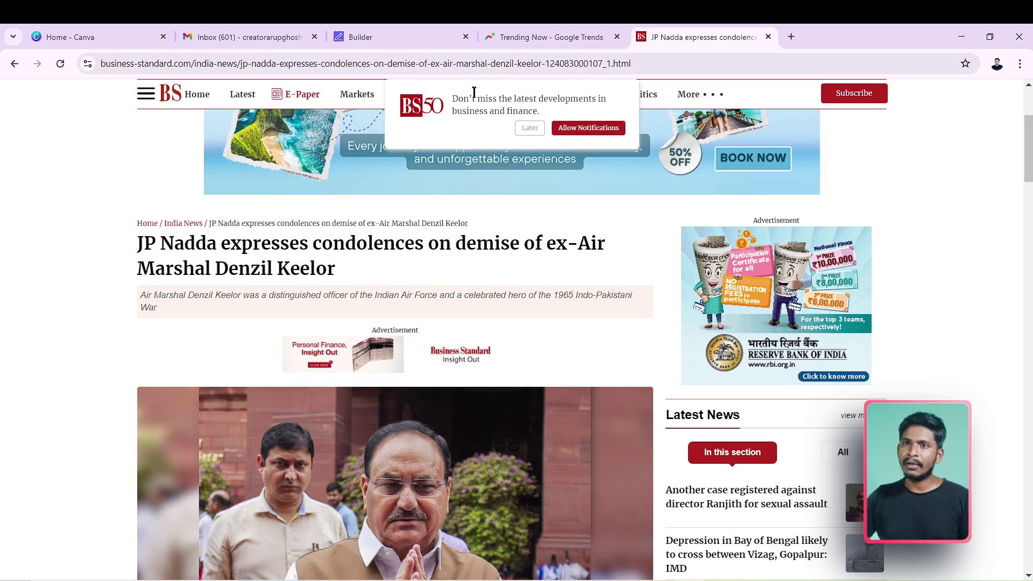
Return to the SEOWriting.AI Builder and open the generated article Air Marshal Denzil Keelor: Indian Aviation Hero.
{"action": "left_click", "coordinate": [375, 35]}
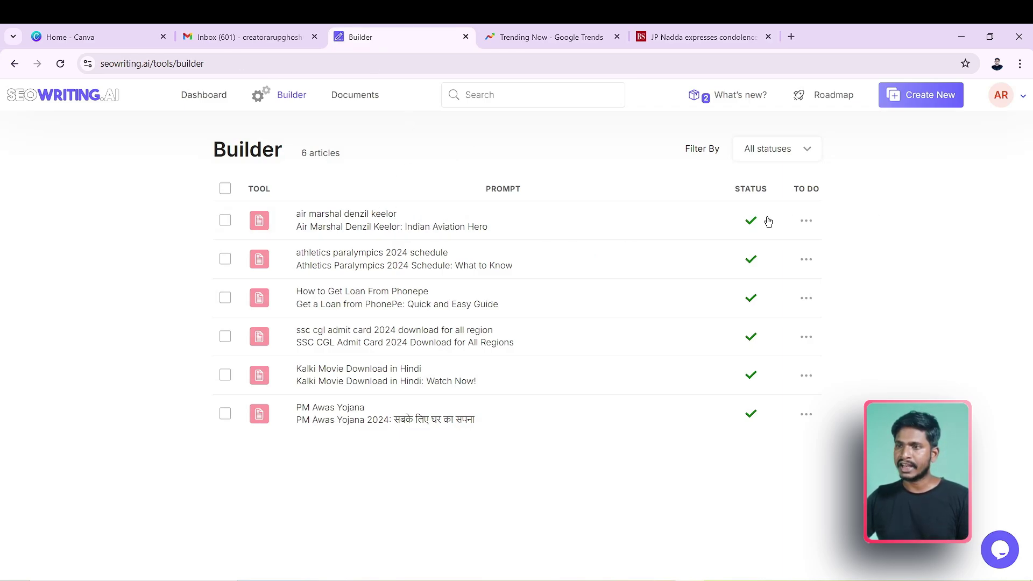
{"action": "left_click", "coordinate": [563, 233]}
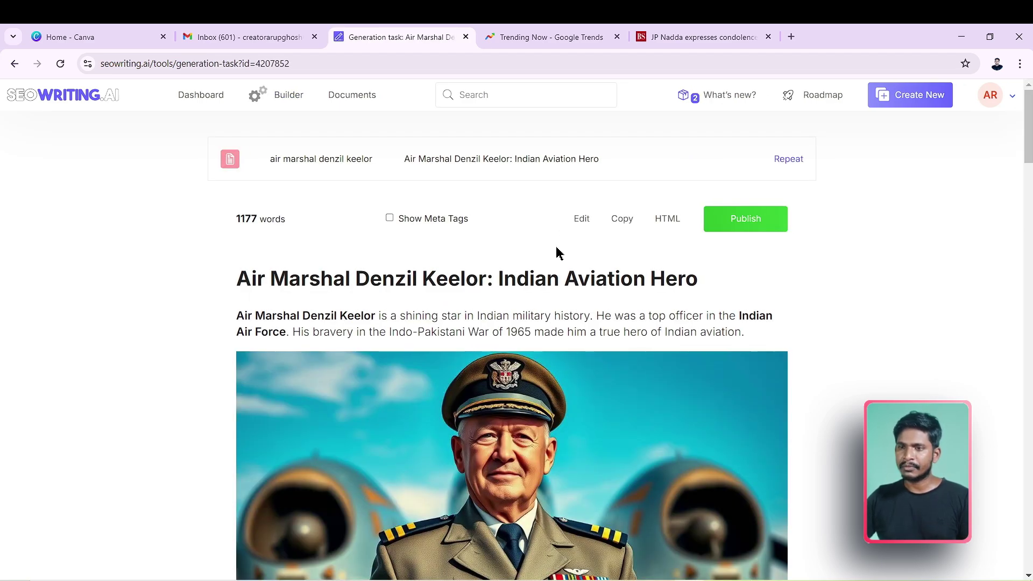
{"action": "scroll", "coordinate": [554, 264], "scroll_direction": "down", "scroll_amount": 3}
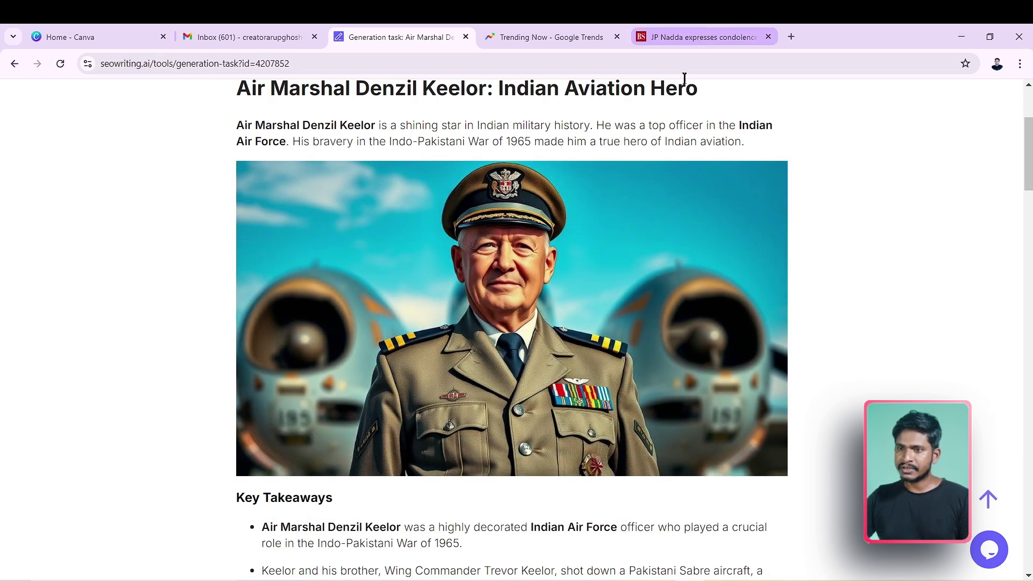
Examine the Business Standard story's text and embedded post photo to compare with the generated article's image.
{"action": "key", "text": "ctrl+Tab"}
{"action": "scroll", "coordinate": [433, 298], "scroll_direction": "down", "scroll_amount": 10}
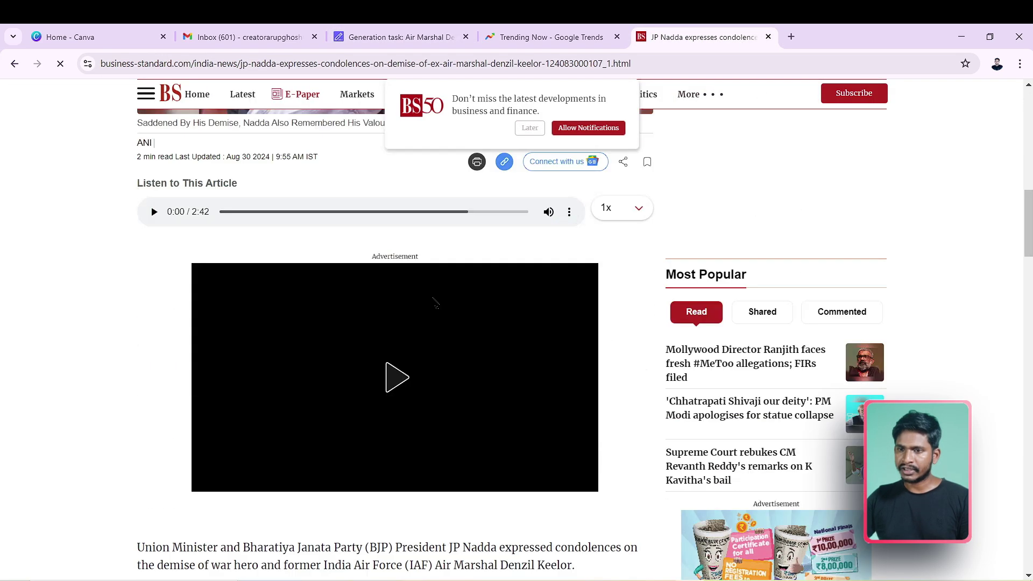
{"action": "scroll", "coordinate": [435, 303], "scroll_direction": "down", "scroll_amount": 14}
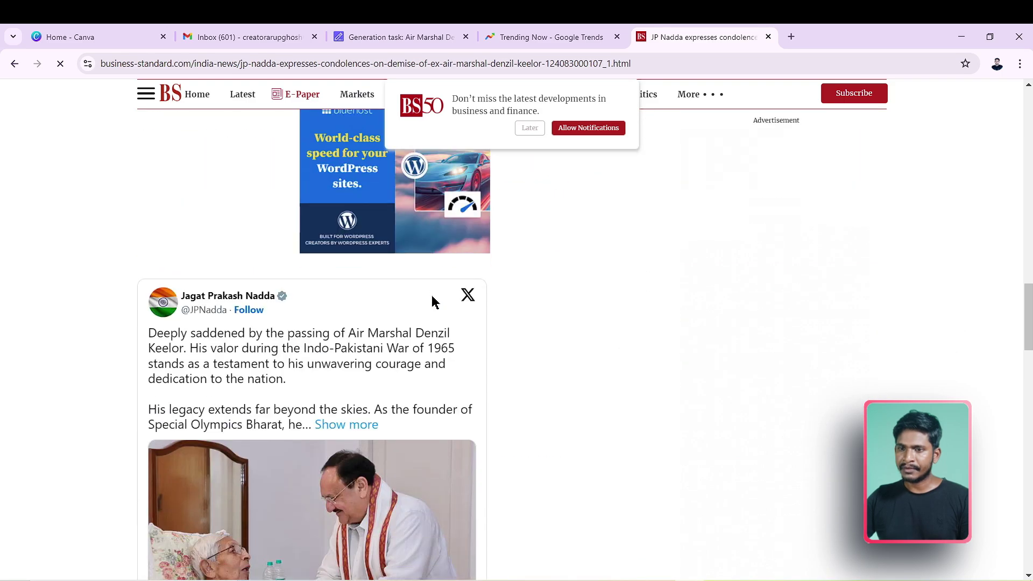
{"action": "scroll", "coordinate": [435, 303], "scroll_direction": "down", "scroll_amount": 4}
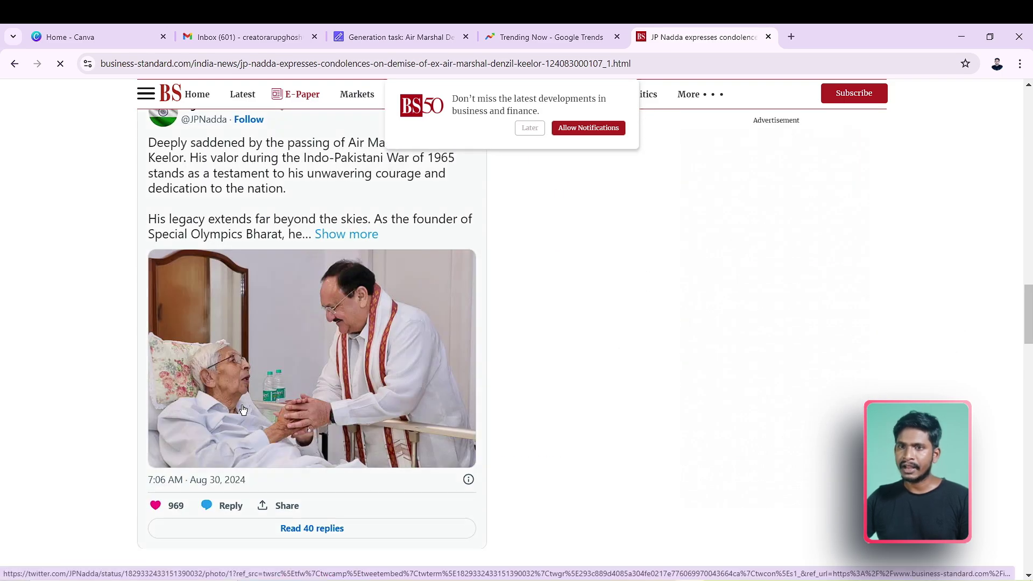
{"action": "scroll", "coordinate": [323, 430], "scroll_direction": "down", "scroll_amount": 3}
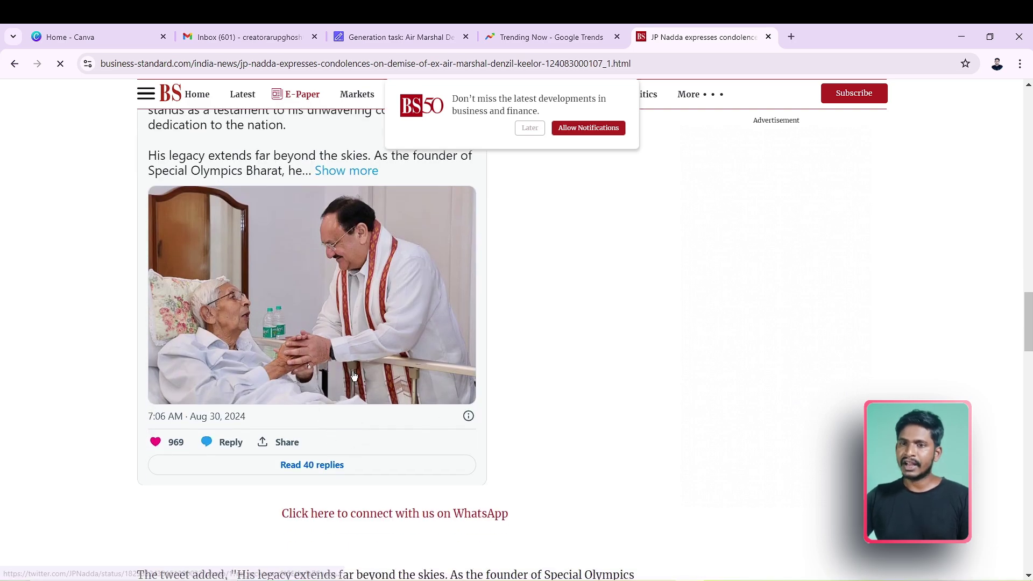
Read the generated article's introduction and Key Takeaways, highlighting the phrases on military history, the 1965 war and his passing in 2024.
{"action": "left_click", "coordinate": [401, 38]}
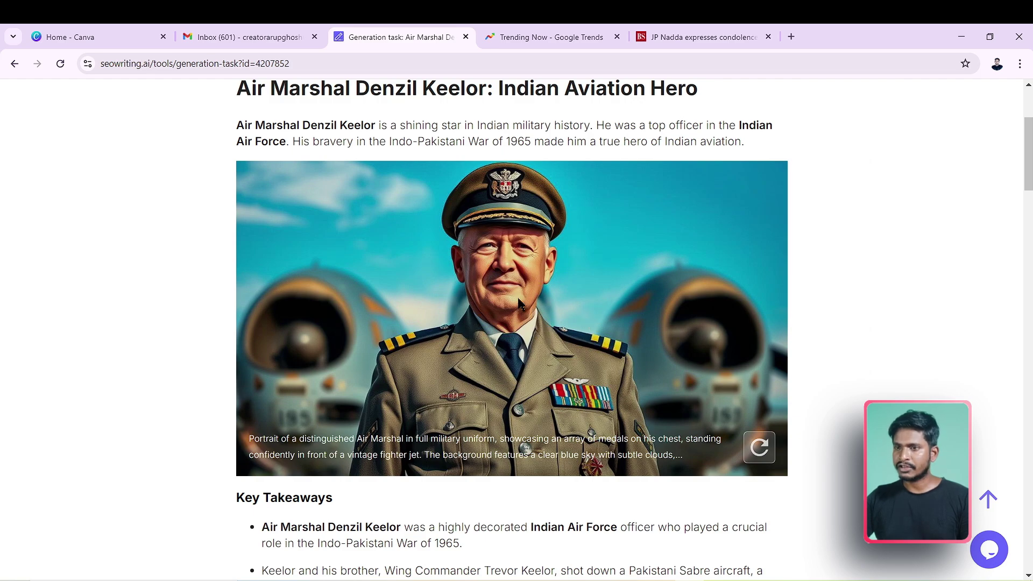
{"action": "scroll", "coordinate": [556, 308], "scroll_direction": "down", "scroll_amount": 7}
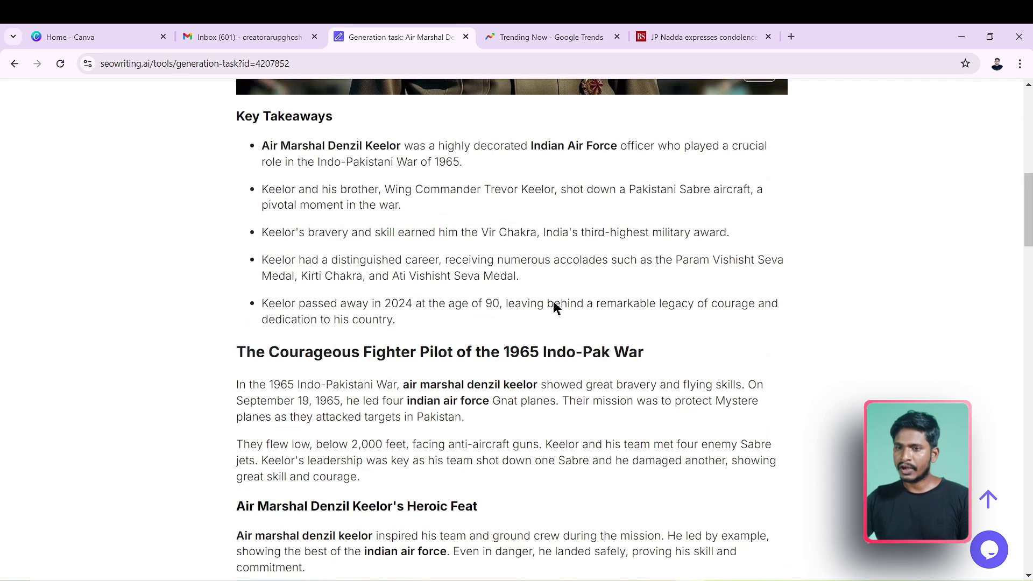
{"action": "scroll", "coordinate": [554, 302], "scroll_direction": "up", "scroll_amount": 11}
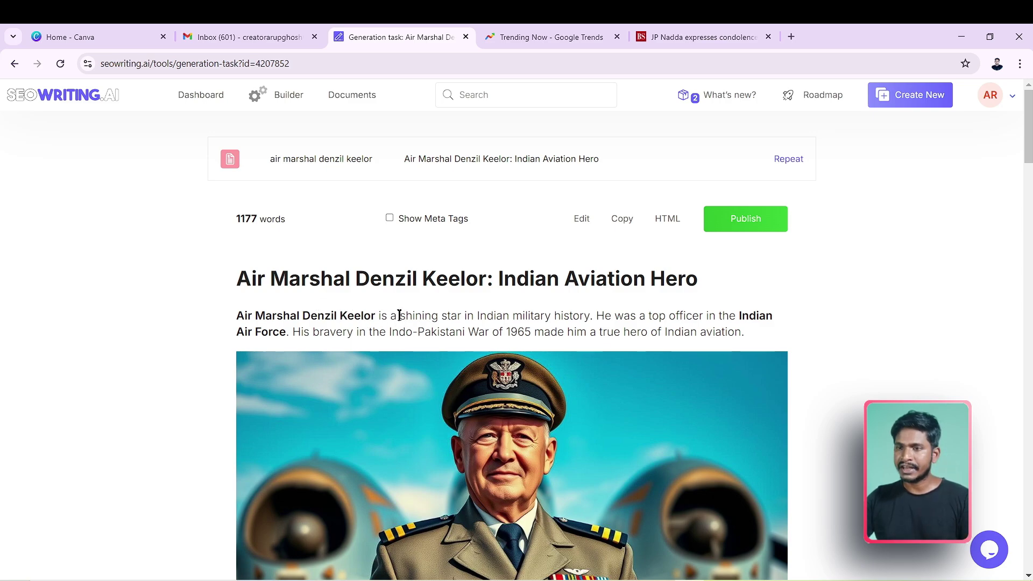
{"action": "left_click_drag", "start_coordinate": [399, 315], "coordinate": [585, 316]}
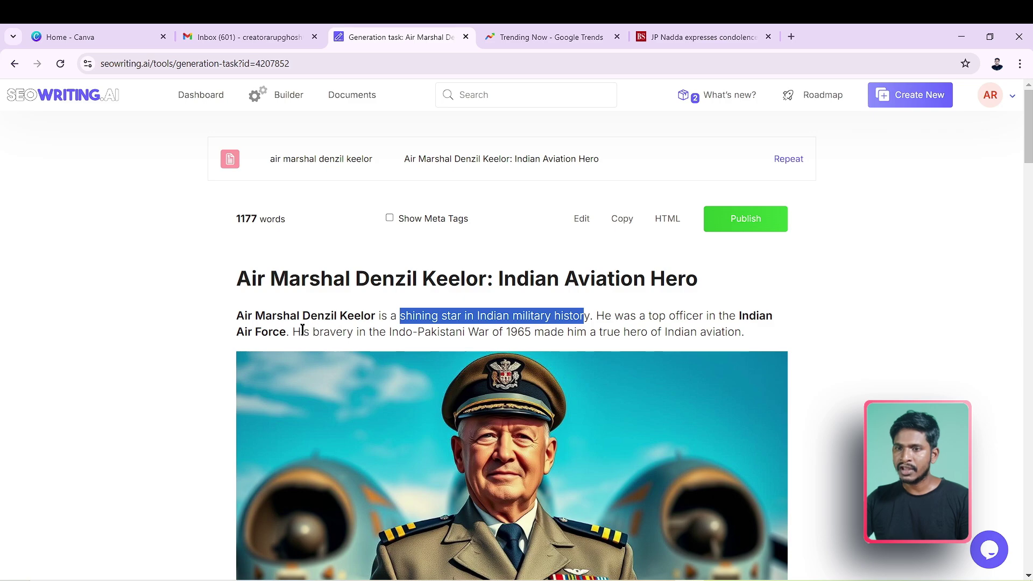
{"action": "left_click_drag", "start_coordinate": [292, 332], "coordinate": [753, 336]}
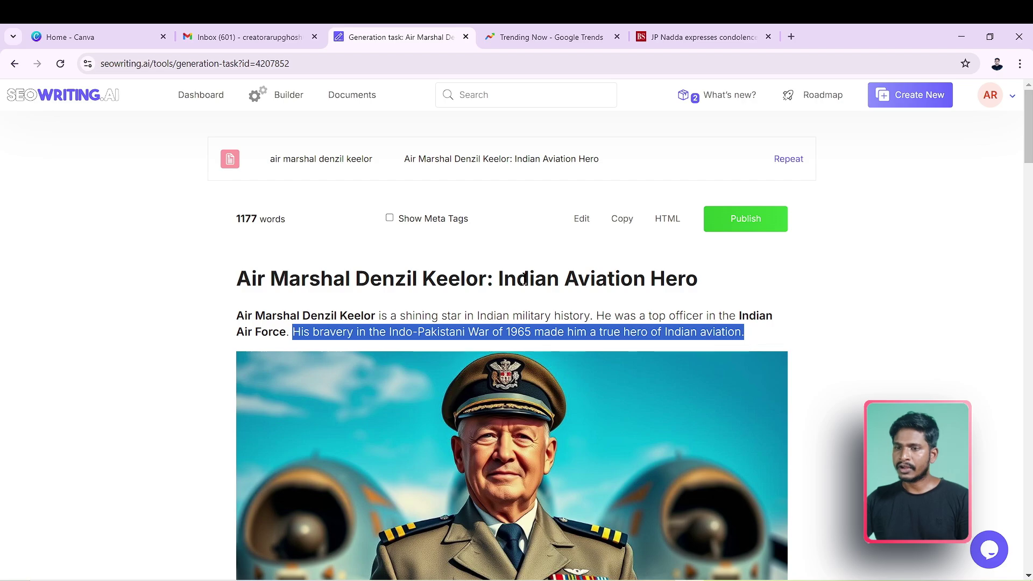
{"action": "scroll", "coordinate": [524, 279], "scroll_direction": "down", "scroll_amount": 10}
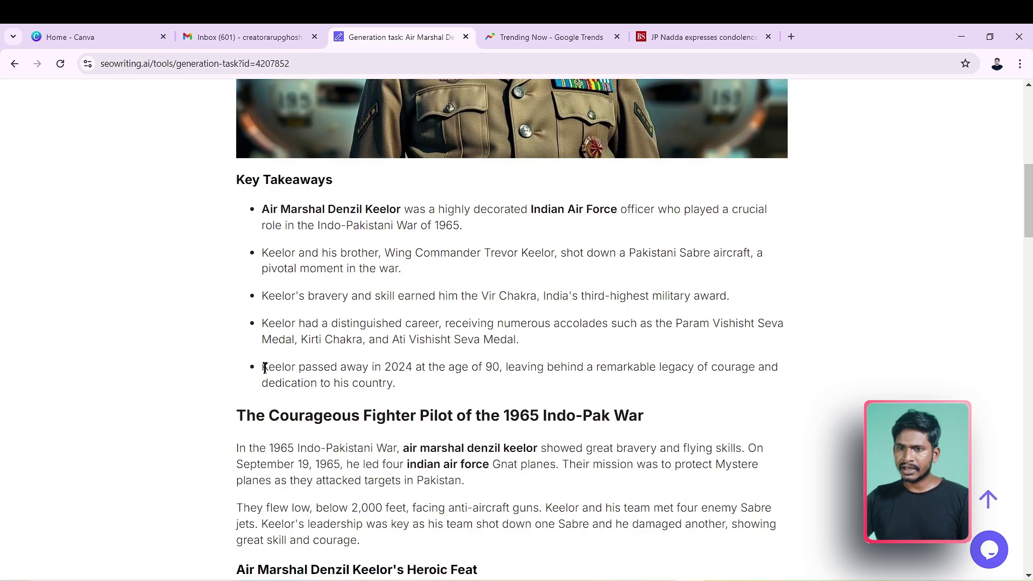
{"action": "left_click_drag", "start_coordinate": [265, 367], "coordinate": [497, 368]}
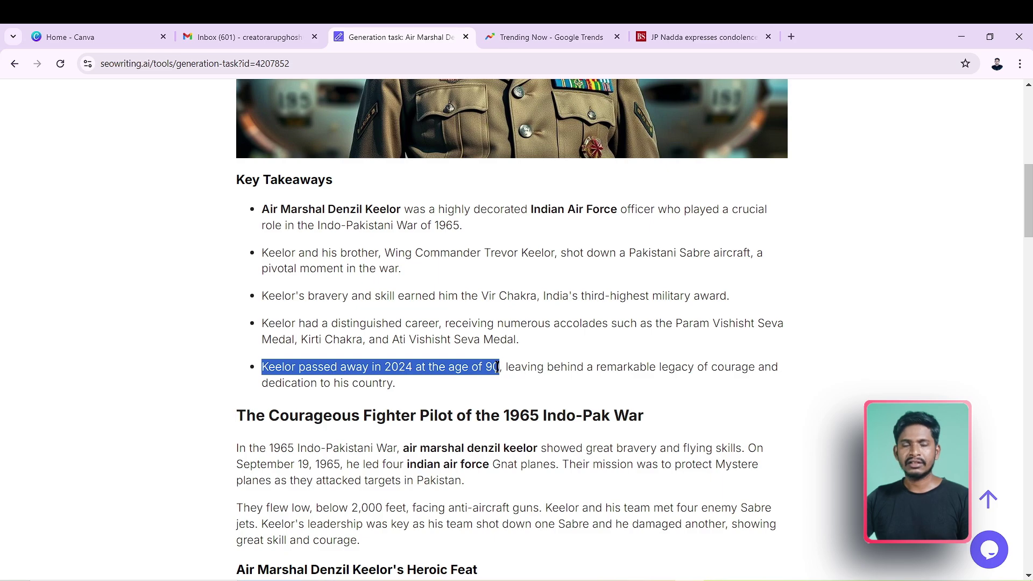
Look through the Business Standard story for facts that back up the age at death stated in the generated article.
{"action": "left_click", "coordinate": [533, 42]}
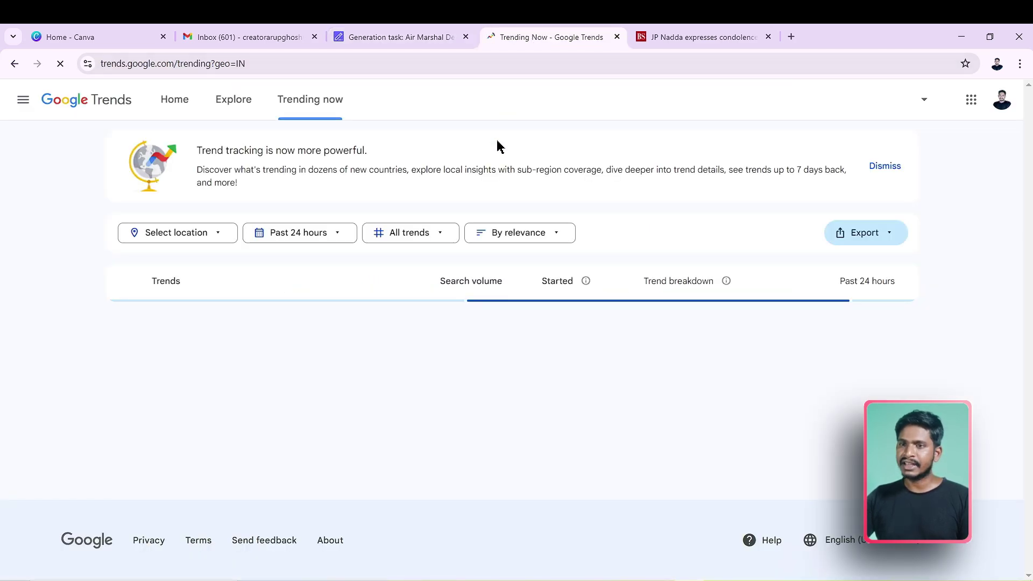
{"action": "left_click", "coordinate": [683, 41]}
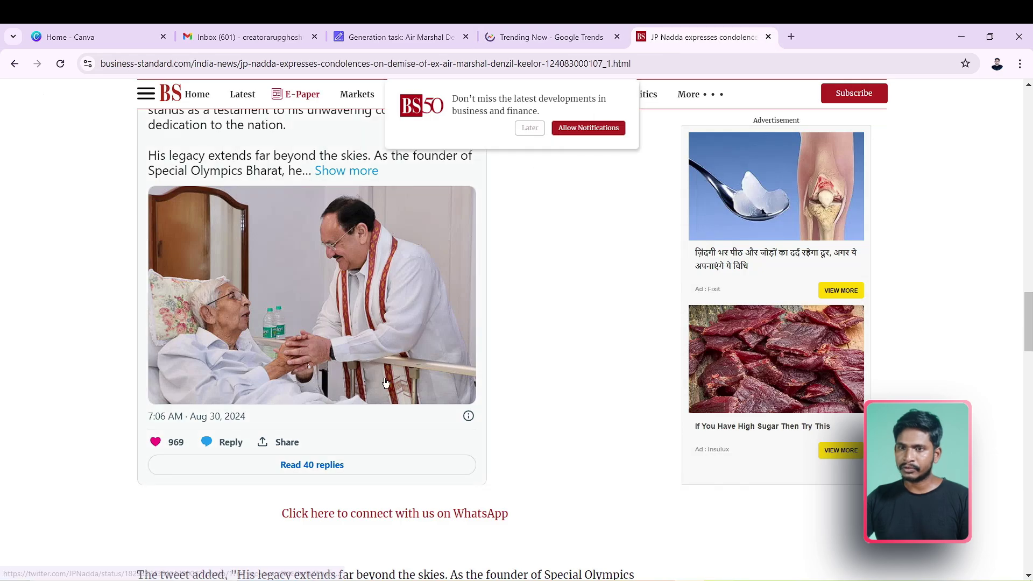
{"action": "scroll", "coordinate": [384, 380], "scroll_direction": "up", "scroll_amount": 10}
{"action": "scroll", "coordinate": [386, 380], "scroll_direction": "up", "scroll_amount": 1}
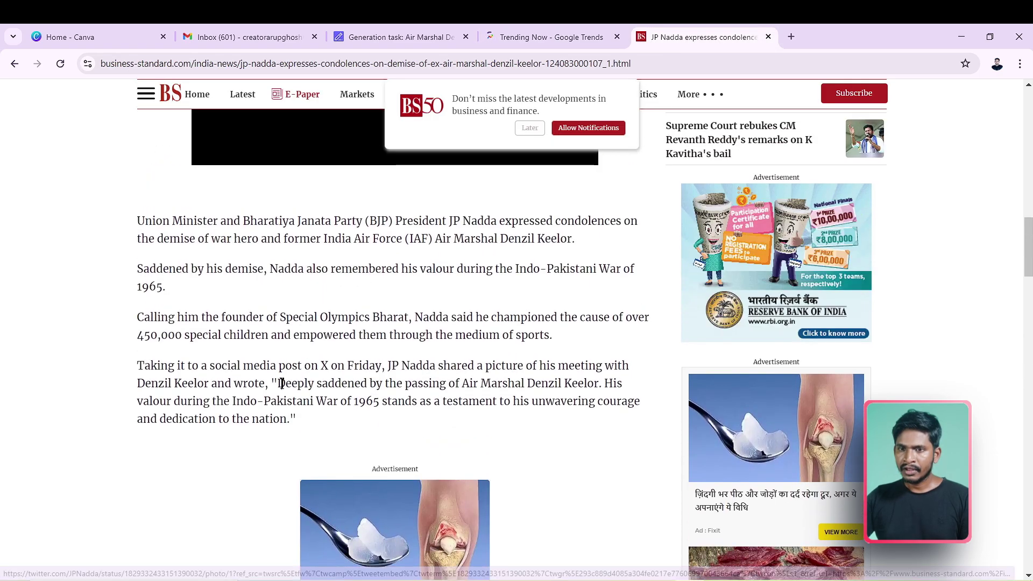
{"action": "scroll", "coordinate": [334, 403], "scroll_direction": "up", "scroll_amount": 6}
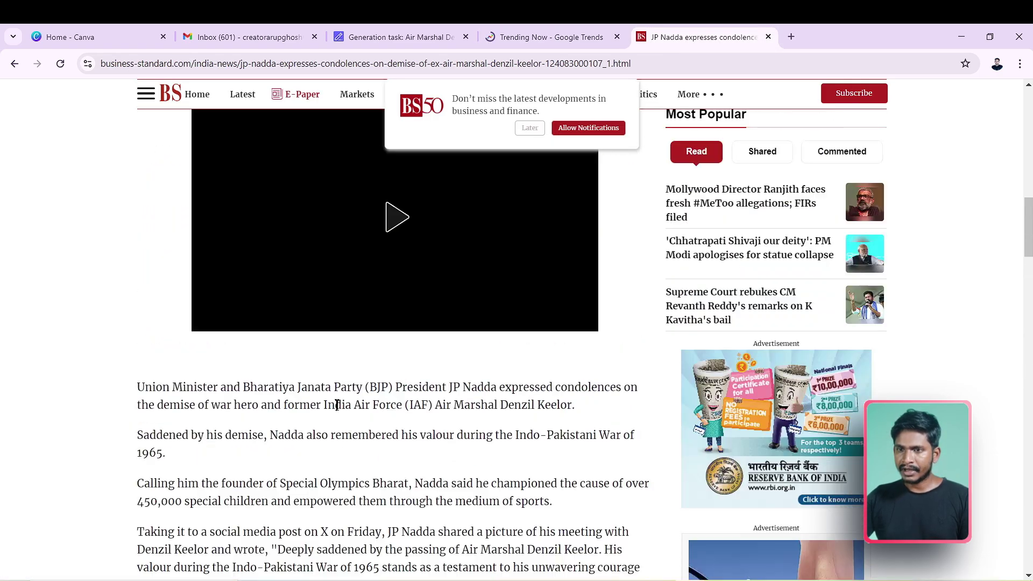
{"action": "scroll", "coordinate": [319, 316], "scroll_direction": "up", "scroll_amount": 2}
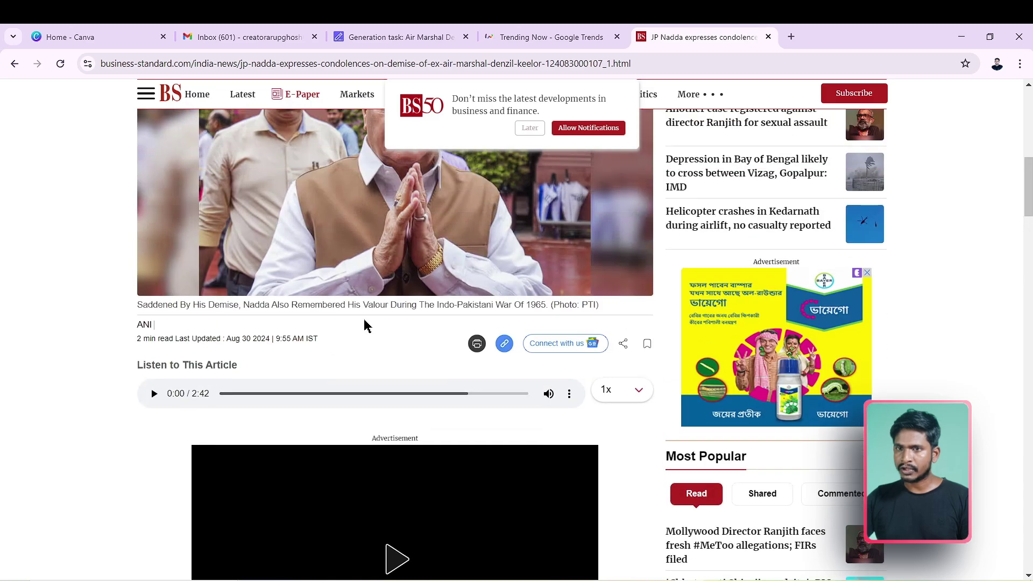
{"action": "scroll", "coordinate": [365, 323], "scroll_direction": "down", "scroll_amount": 7}
{"action": "scroll", "coordinate": [411, 419], "scroll_direction": "down", "scroll_amount": 2}
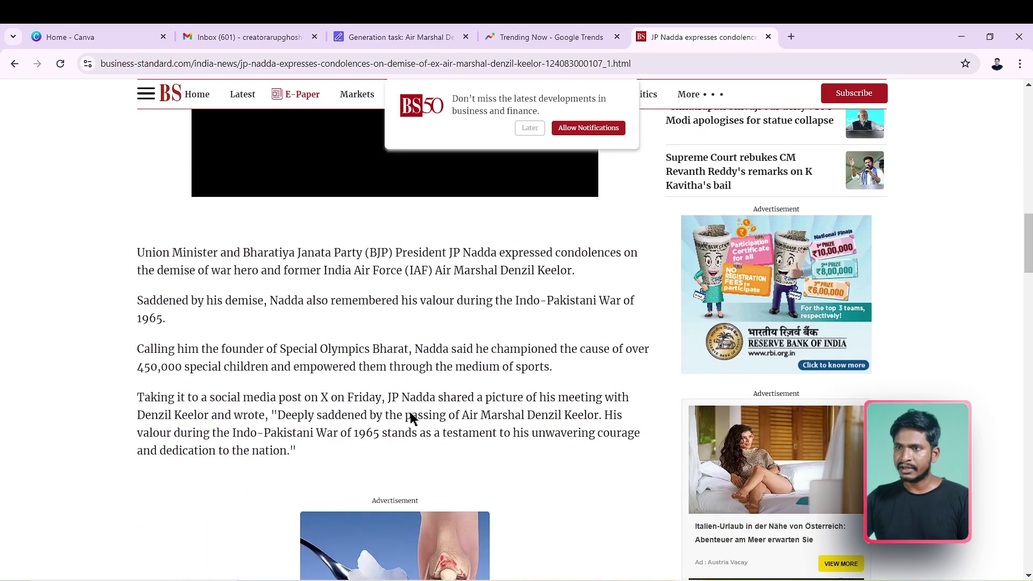
Go back to the Google results, open the Hindustan Times obituary in a separate tab and check the age in the About details.
{"action": "left_click", "coordinate": [15, 64]}
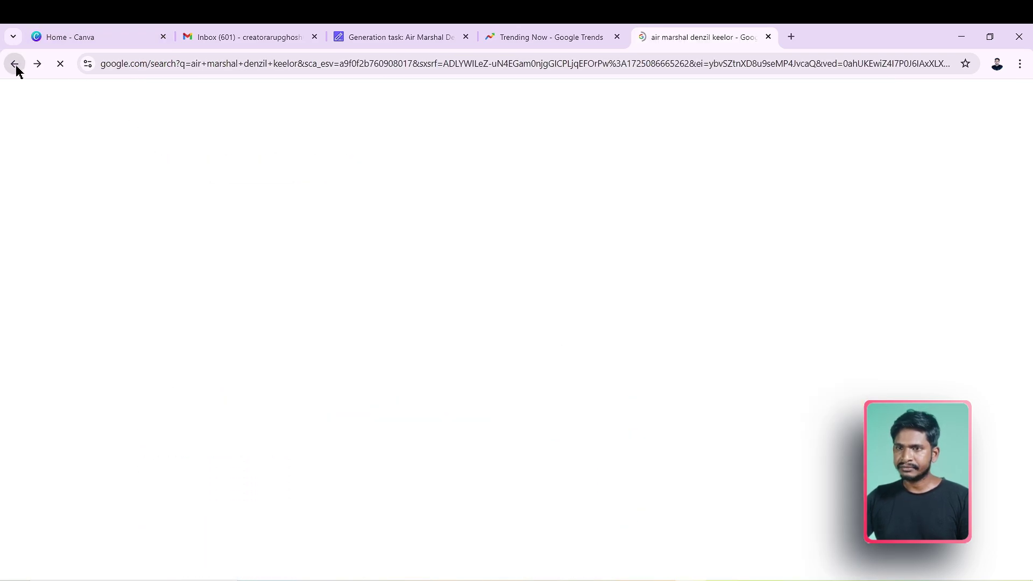
{"action": "scroll", "coordinate": [280, 262], "scroll_direction": "down", "scroll_amount": 3}
{"action": "middle_click", "coordinate": [290, 422]}
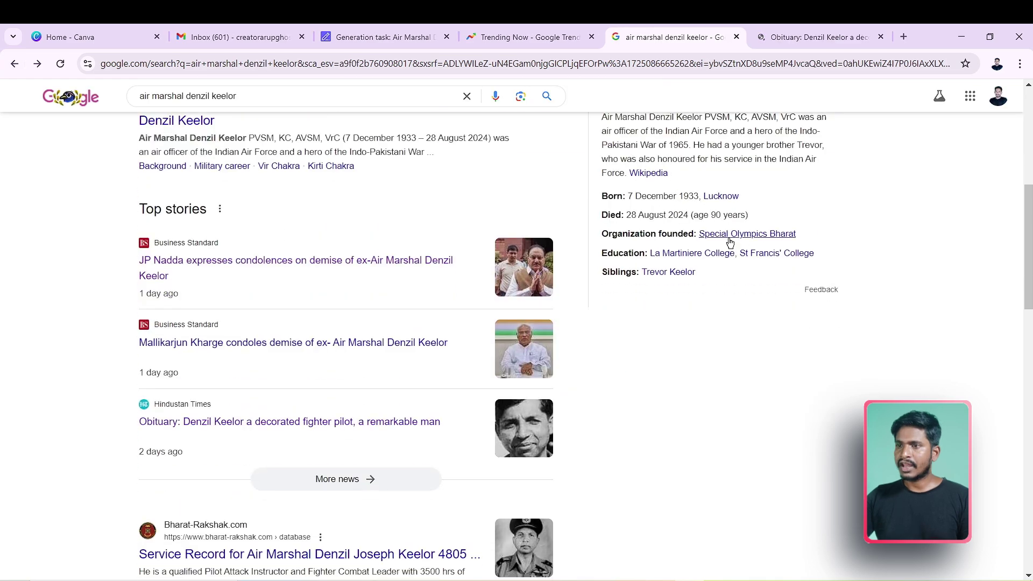
{"action": "scroll", "coordinate": [606, 315], "scroll_direction": "up", "scroll_amount": 4}
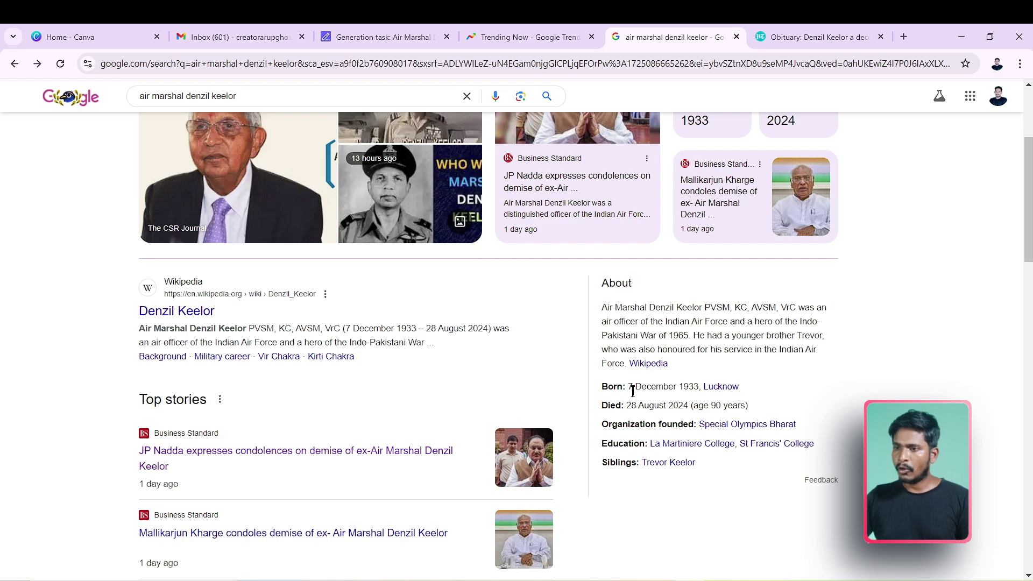
{"action": "left_click_drag", "start_coordinate": [634, 389], "coordinate": [726, 407]}
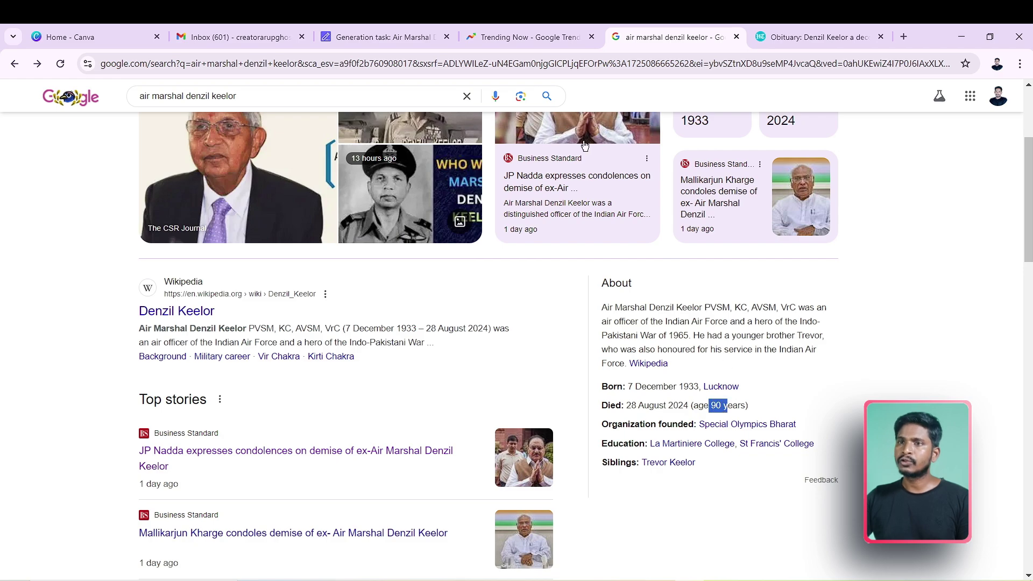
Review the generated article from the Key Takeaways through its sections, embedded video and second image, and return to its beginning.
{"action": "left_click", "coordinate": [383, 38]}
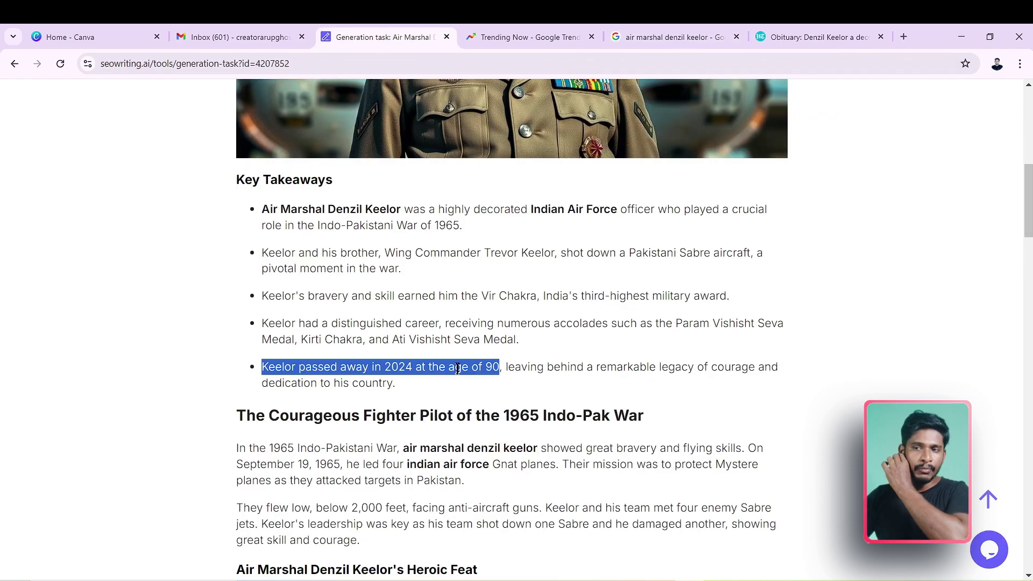
{"action": "left_click", "coordinate": [500, 370]}
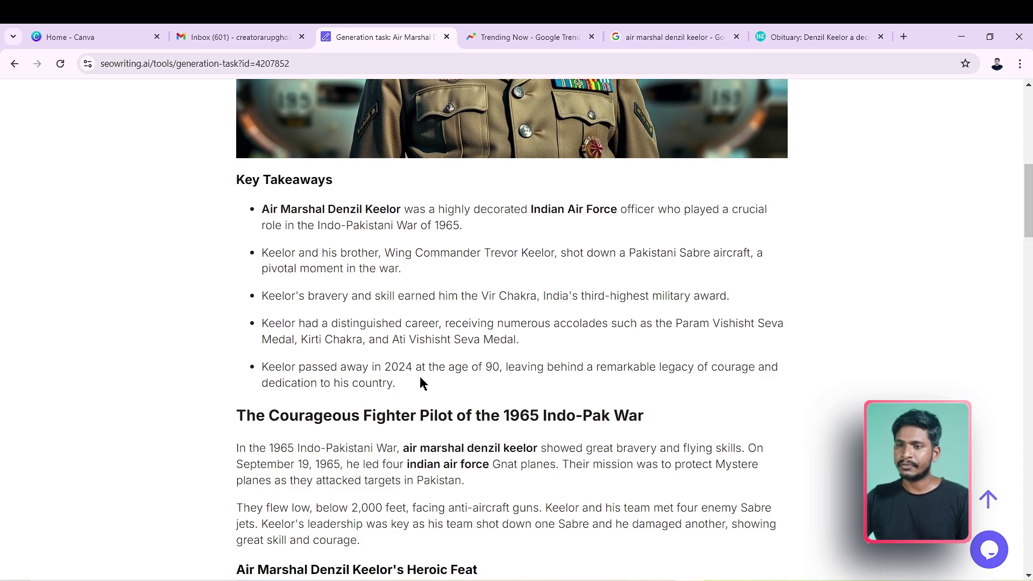
{"action": "scroll", "coordinate": [493, 366], "scroll_direction": "down", "scroll_amount": 8}
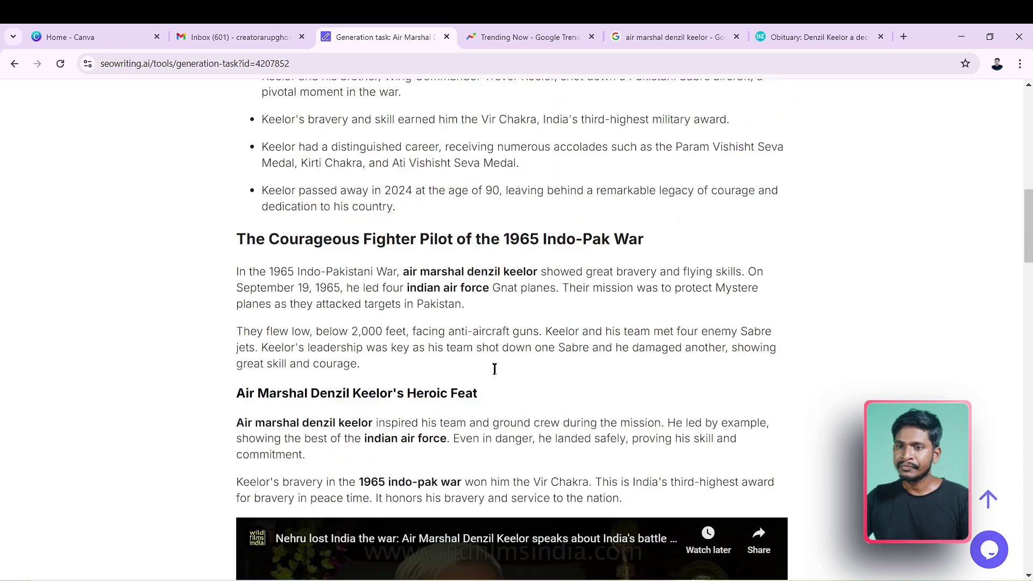
{"action": "scroll", "coordinate": [450, 338], "scroll_direction": "down", "scroll_amount": 2}
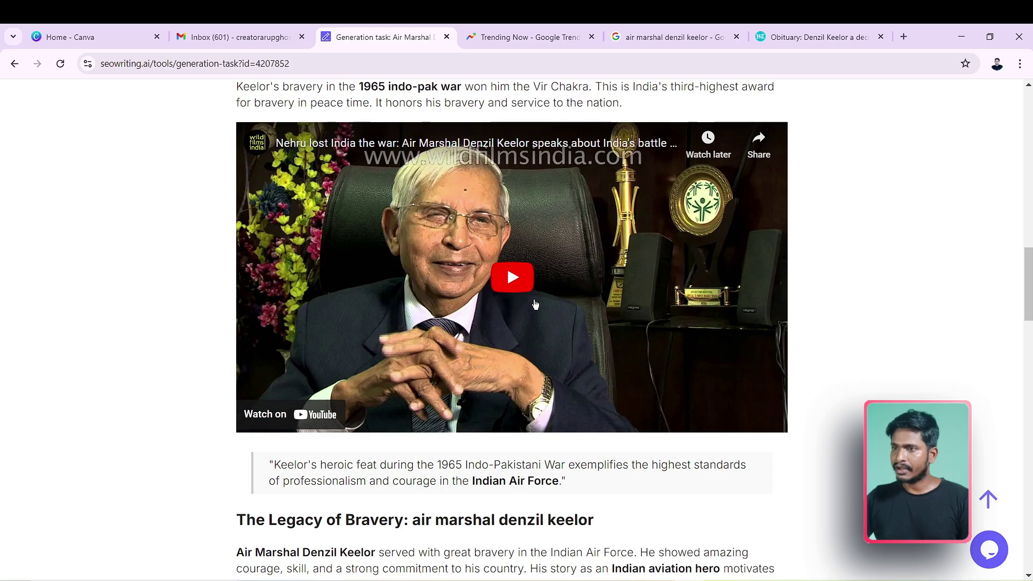
{"action": "scroll", "coordinate": [536, 304], "scroll_direction": "down", "scroll_amount": 5}
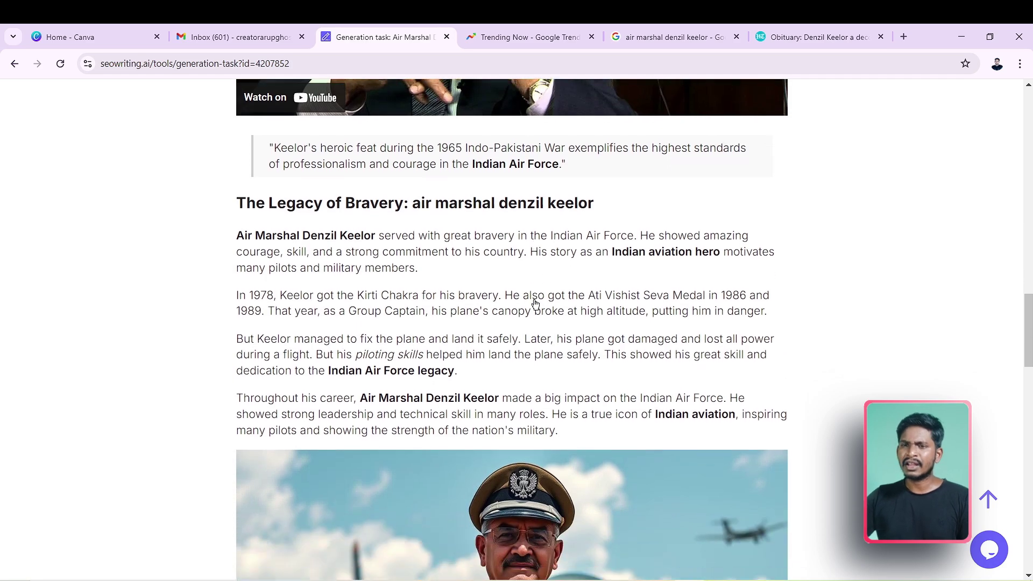
{"action": "scroll", "coordinate": [525, 323], "scroll_direction": "down", "scroll_amount": 3}
{"action": "scroll", "coordinate": [513, 337], "scroll_direction": "down", "scroll_amount": 4}
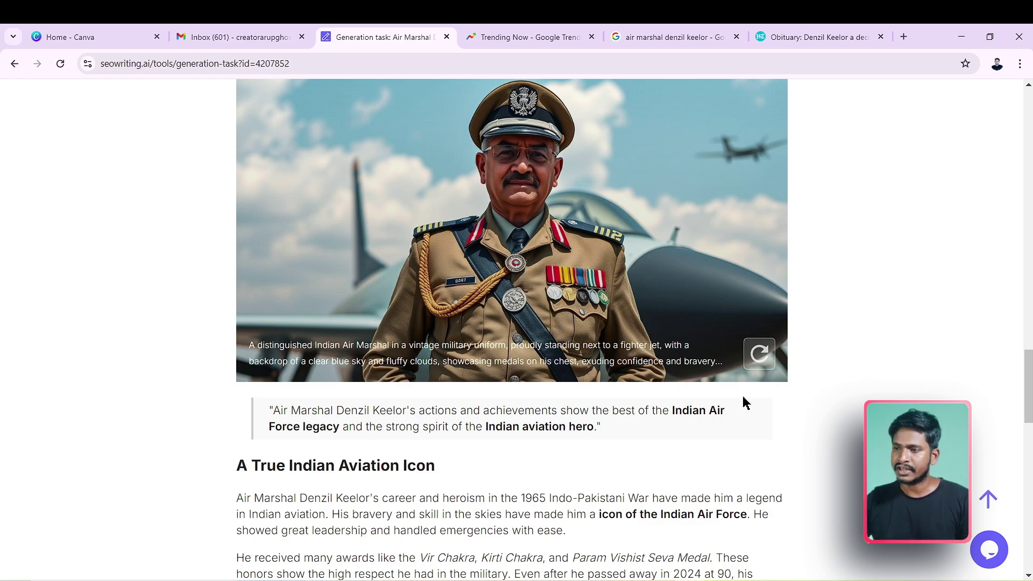
{"action": "left_click", "coordinate": [988, 499]}
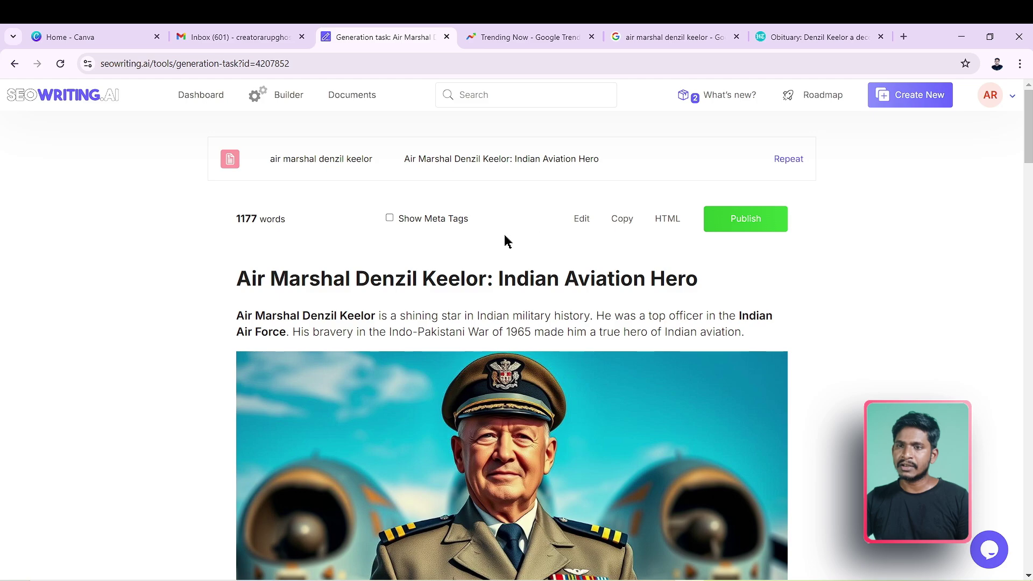
Show the meta tags of the generated article and copy the article's content to the clipboard.
{"action": "left_click_drag", "start_coordinate": [236, 219], "coordinate": [293, 219]}
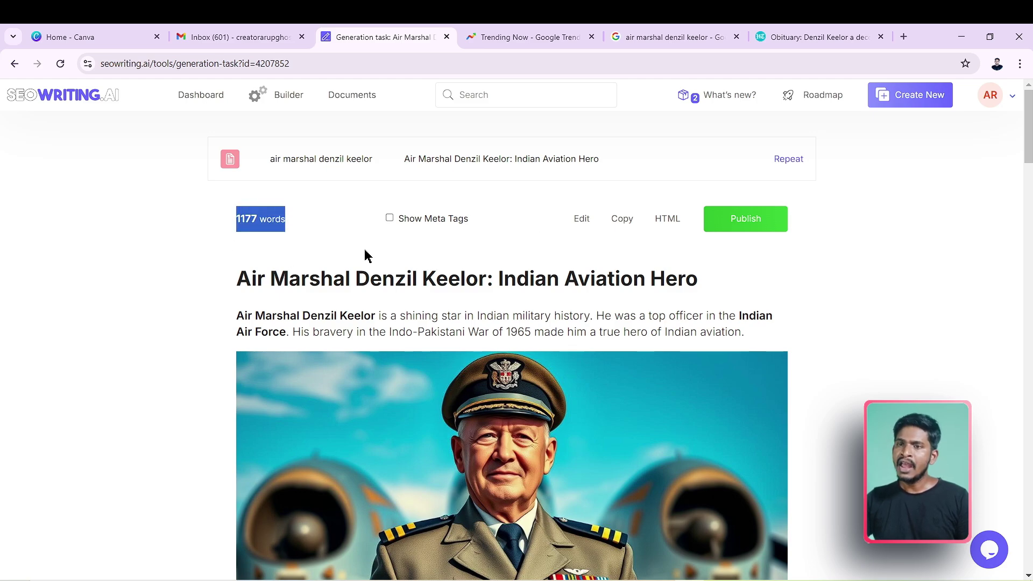
{"action": "left_click", "coordinate": [390, 218]}
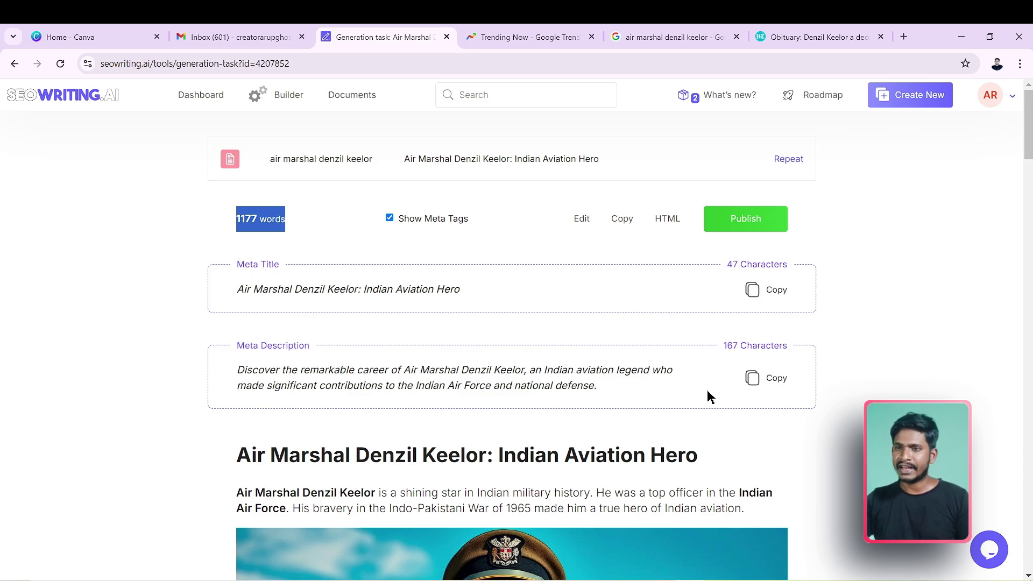
{"action": "left_click", "coordinate": [627, 225]}
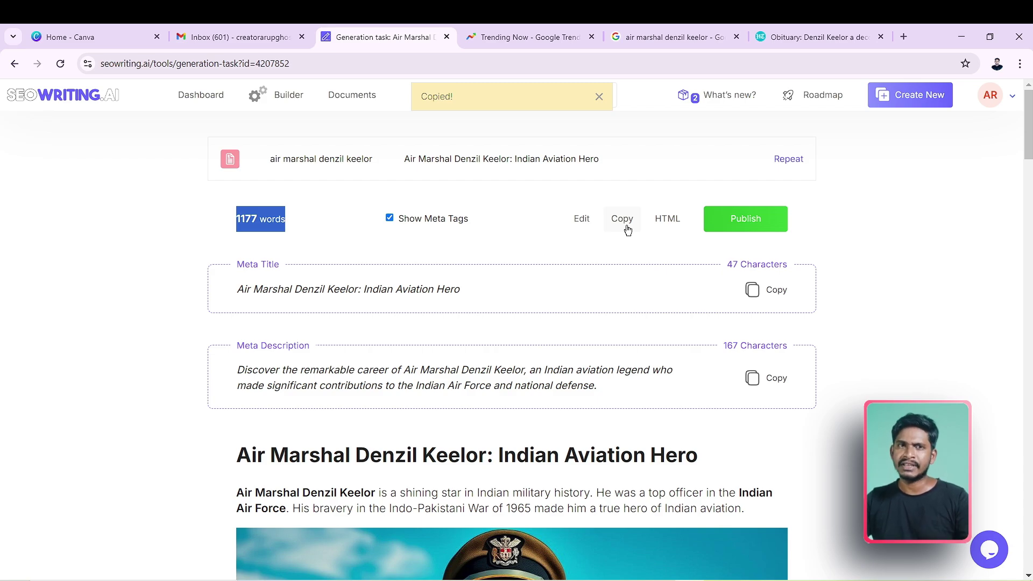
Look through the generated article from the meta description to the closing FAQ answers, then return to its beginning.
{"action": "scroll", "coordinate": [533, 479], "scroll_direction": "down", "scroll_amount": 3}
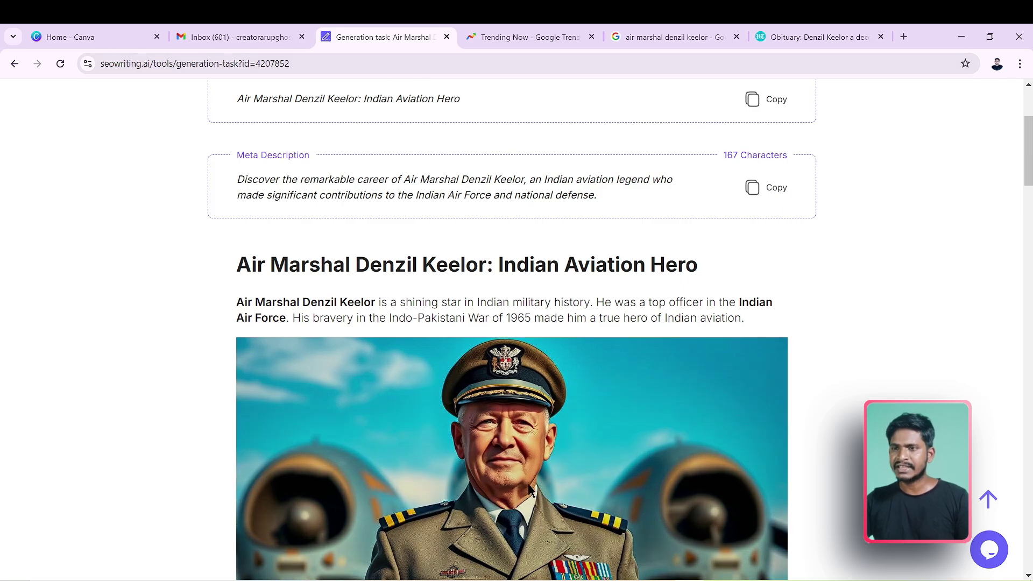
{"action": "scroll", "coordinate": [598, 482], "scroll_direction": "down", "scroll_amount": 8}
{"action": "scroll", "coordinate": [601, 480], "scroll_direction": "down", "scroll_amount": 18}
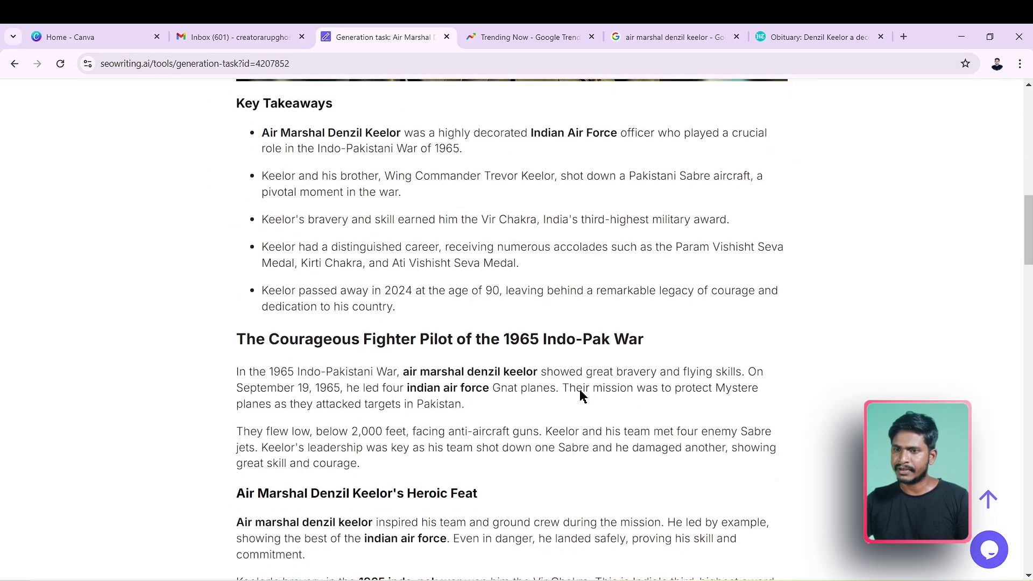
{"action": "scroll", "coordinate": [509, 359], "scroll_direction": "down", "scroll_amount": 20}
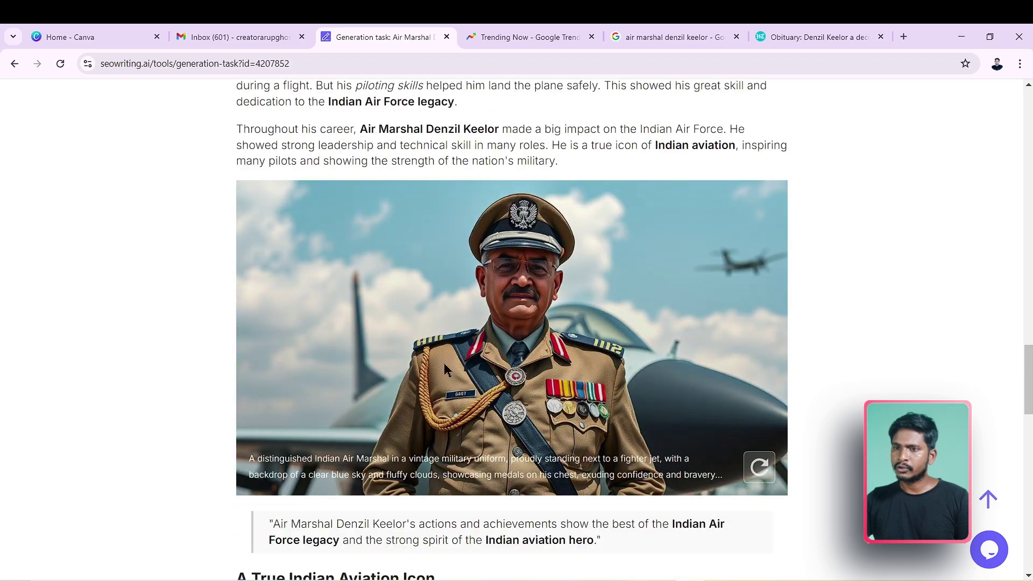
{"action": "scroll", "coordinate": [603, 347], "scroll_direction": "down", "scroll_amount": 4}
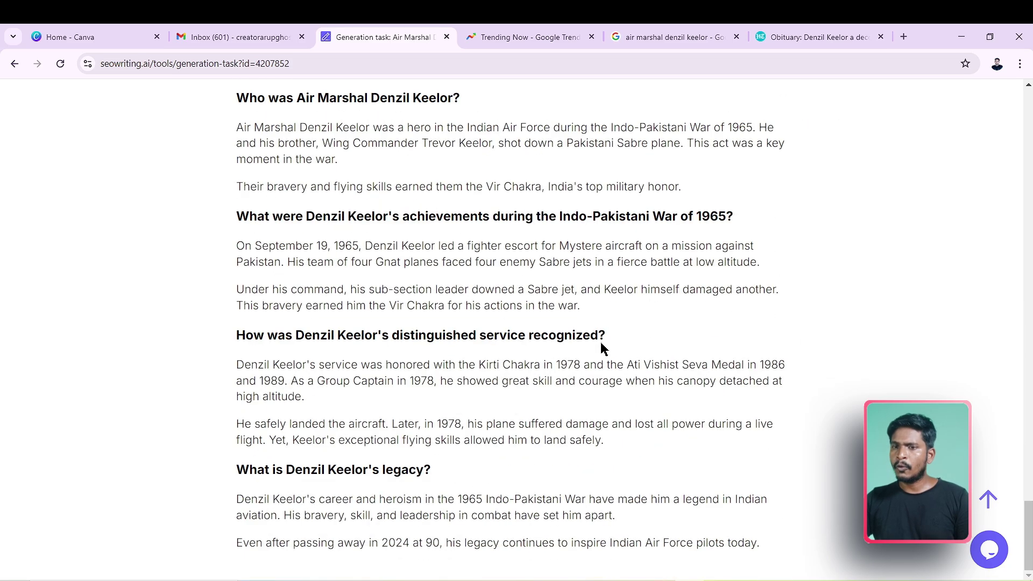
{"action": "scroll", "coordinate": [601, 348], "scroll_direction": "up", "scroll_amount": 14}
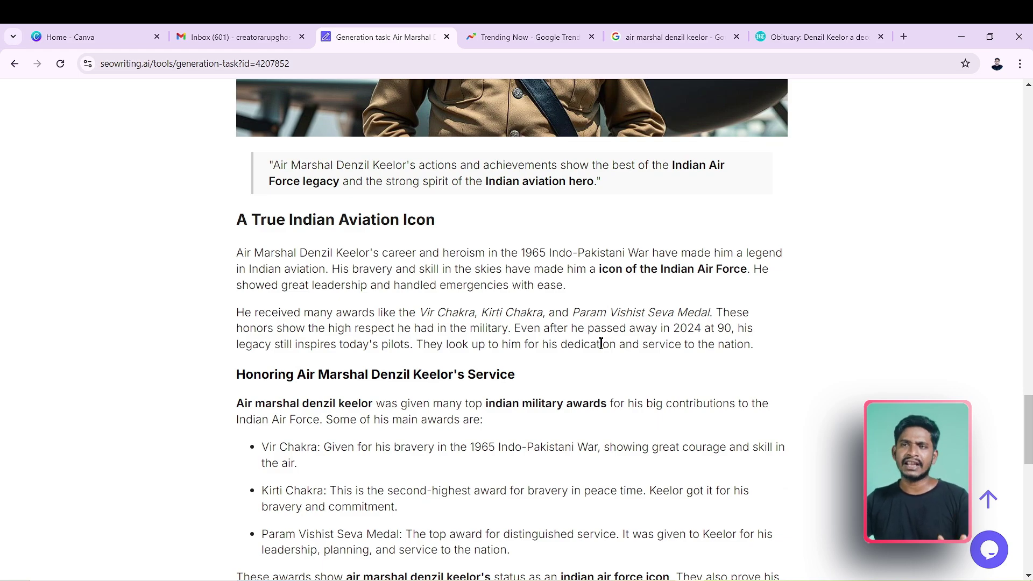
{"action": "scroll", "coordinate": [601, 344], "scroll_direction": "up", "scroll_amount": 6}
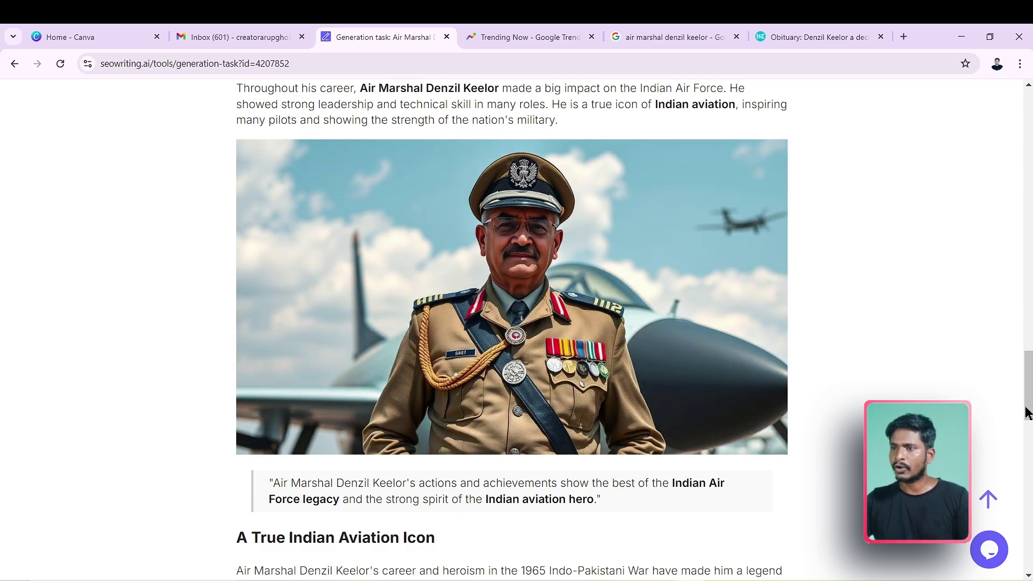
{"action": "left_click_drag", "start_coordinate": [1026, 411], "coordinate": [1026, 91]}
Open the account's Billing page and check the free plan's used and allowed words and generations, highlighting each figure.
{"action": "left_click", "coordinate": [991, 95]}
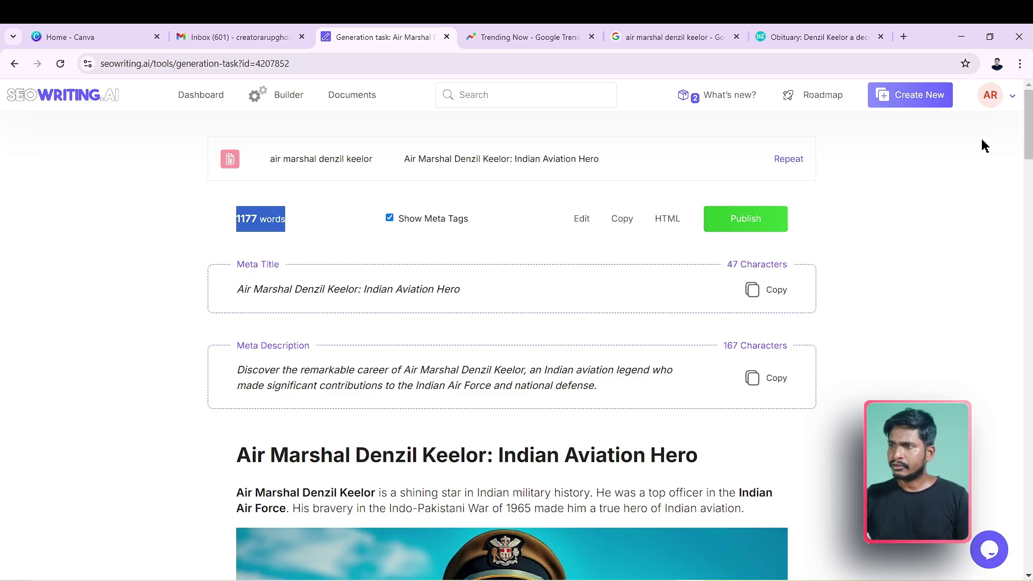
{"action": "left_click", "coordinate": [1011, 102]}
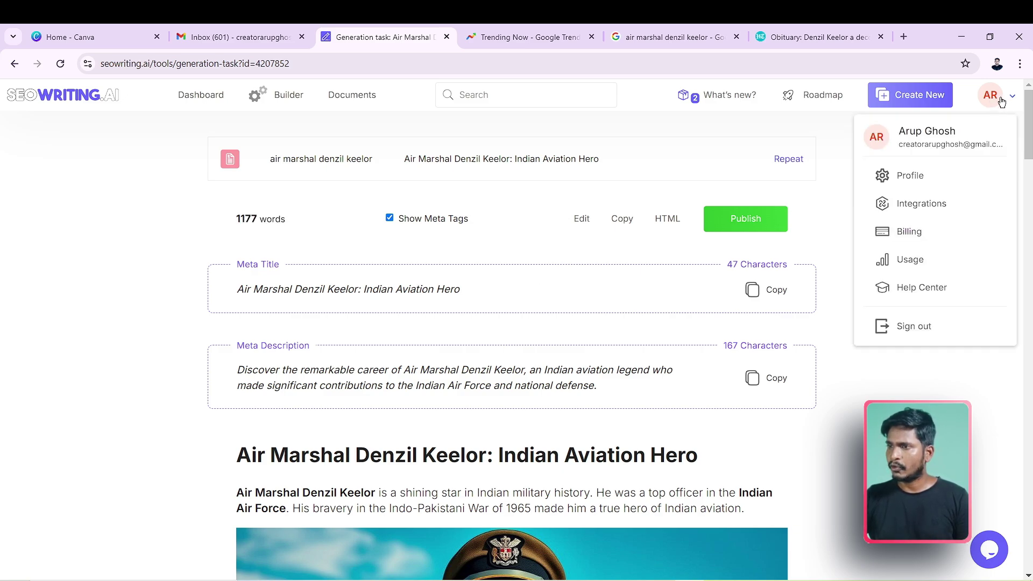
{"action": "left_click", "coordinate": [914, 235]}
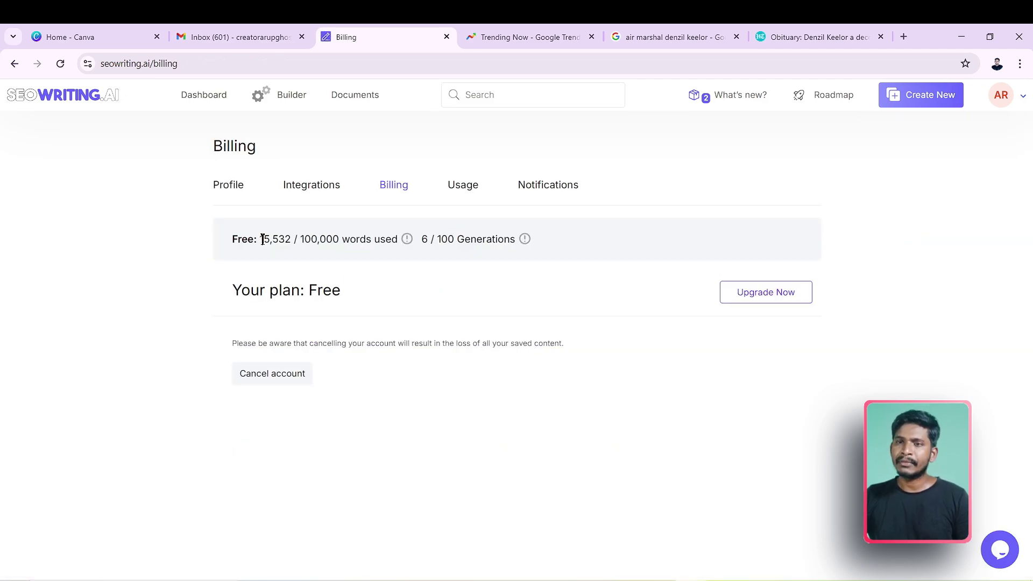
{"action": "left_click_drag", "start_coordinate": [262, 240], "coordinate": [292, 240]}
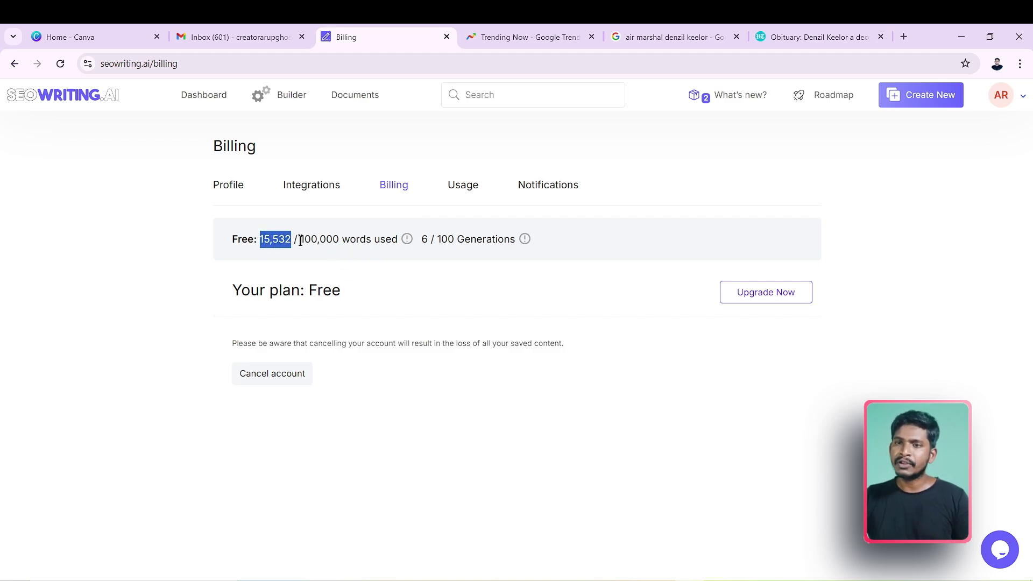
{"action": "left_click_drag", "start_coordinate": [300, 240], "coordinate": [340, 242]}
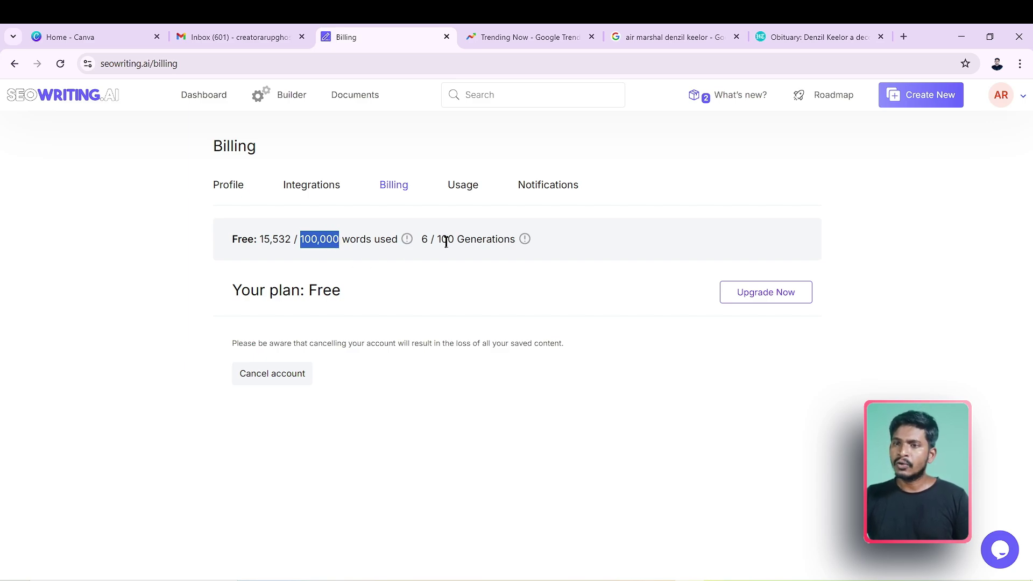
{"action": "left_click_drag", "start_coordinate": [439, 241], "coordinate": [516, 242]}
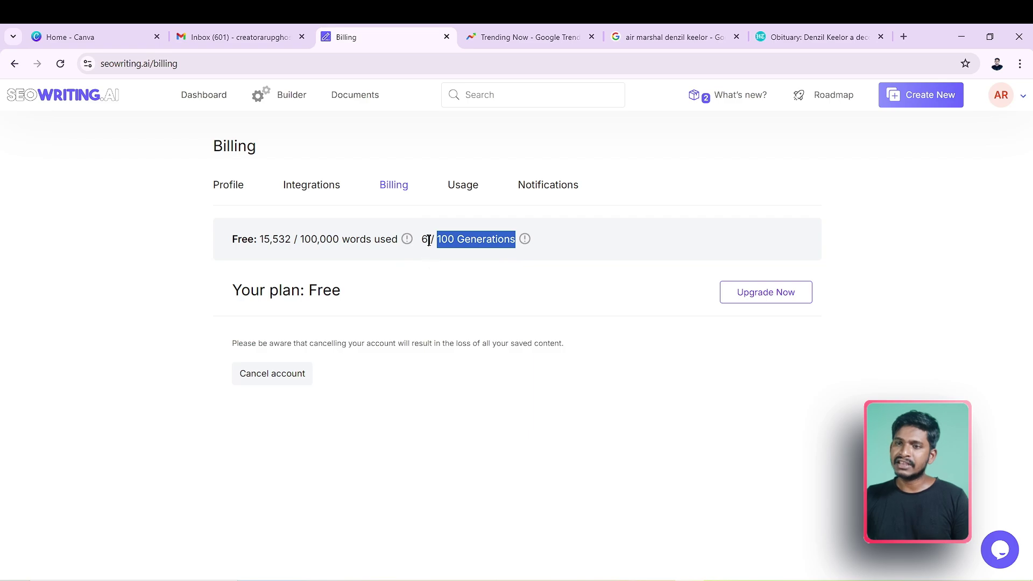
{"action": "left_click_drag", "start_coordinate": [430, 241], "coordinate": [421, 241]}
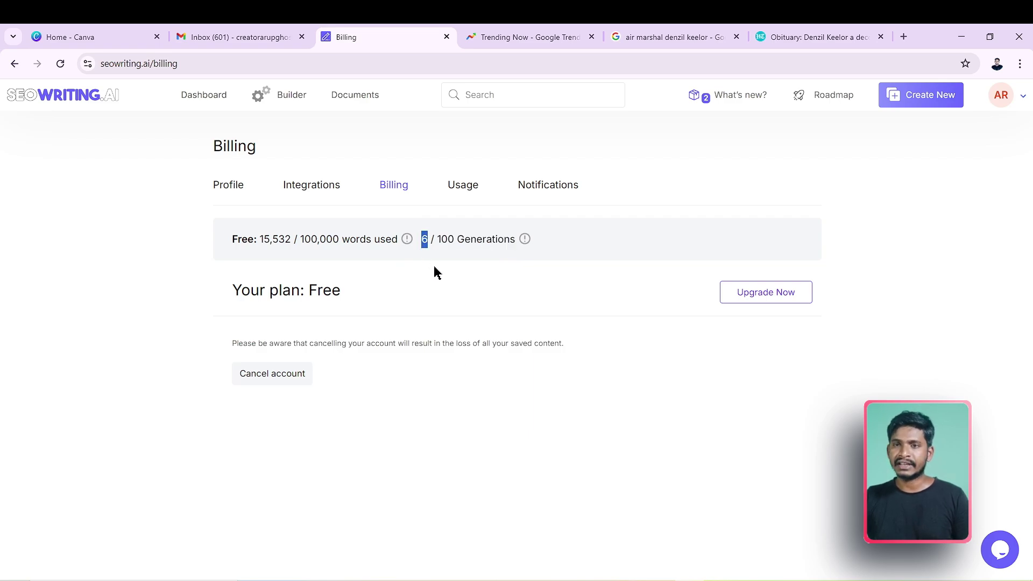
{"action": "left_click_drag", "start_coordinate": [231, 239], "coordinate": [528, 247]}
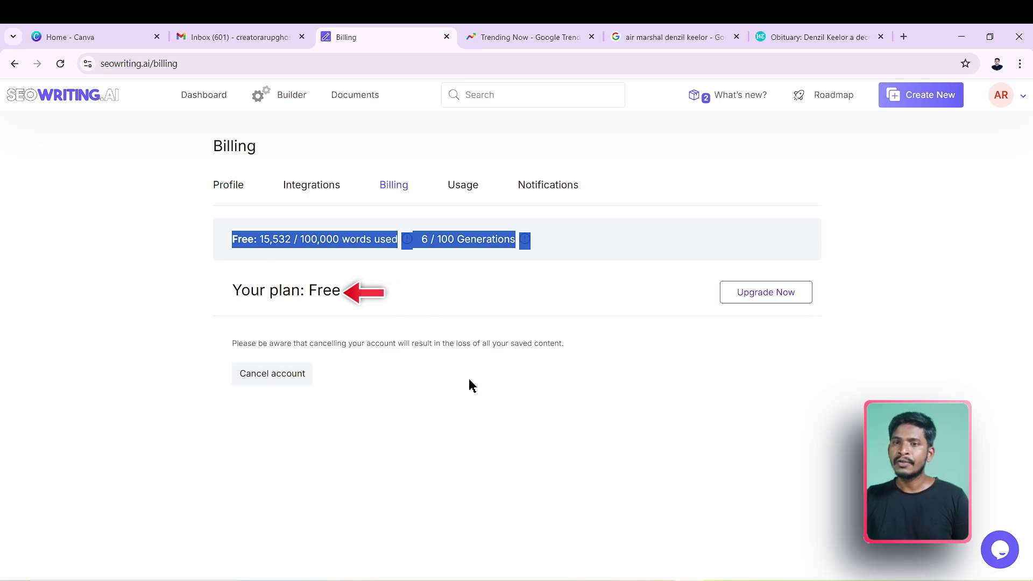
{"action": "left_click", "coordinate": [637, 458]}
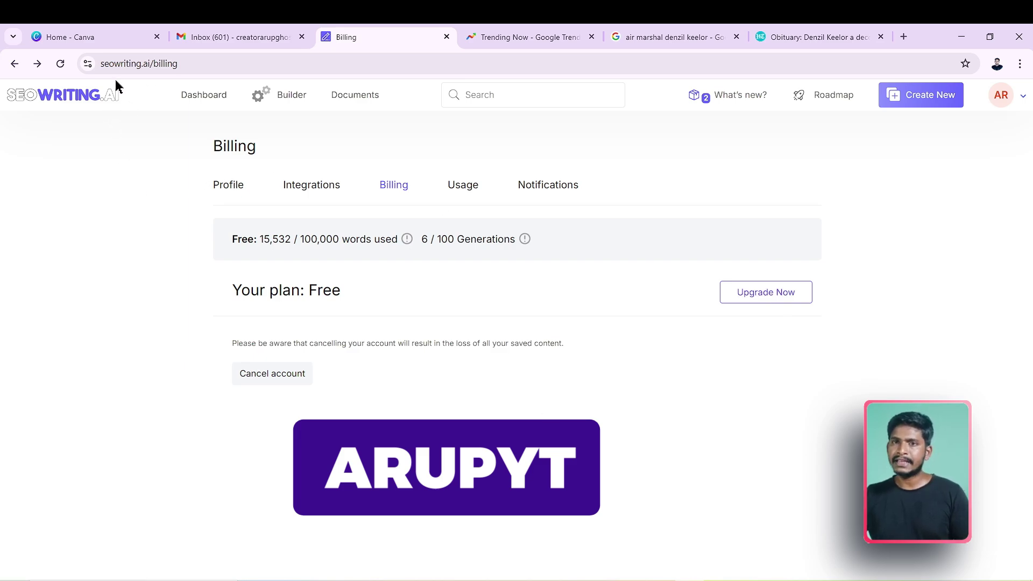
Highlight the site's domain and path in the web address of the Billing page.
{"action": "left_click", "coordinate": [148, 64]}
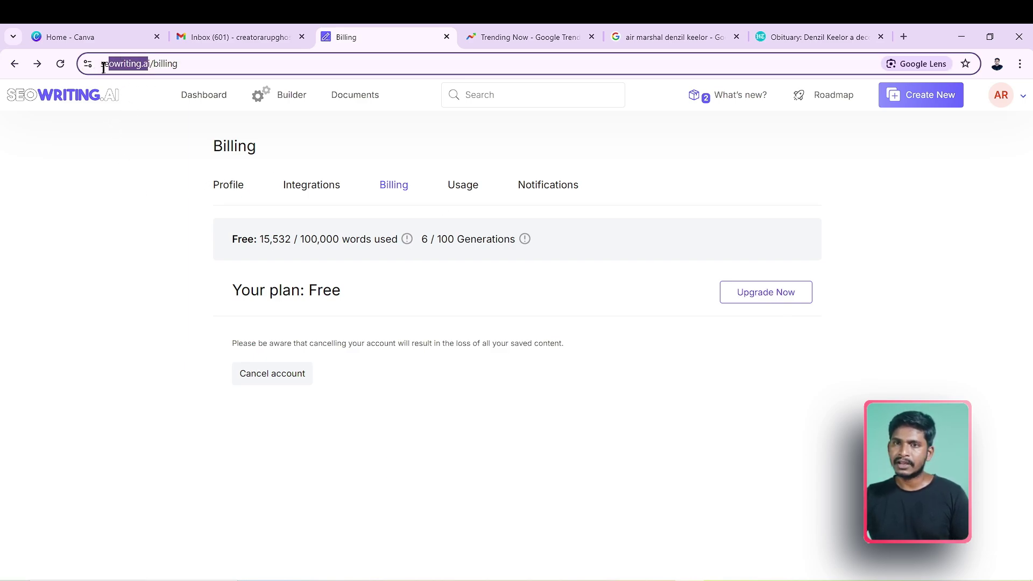
{"action": "left_click_drag", "start_coordinate": [129, 63], "coordinate": [176, 63]}
{"action": "left_click", "coordinate": [176, 140]}
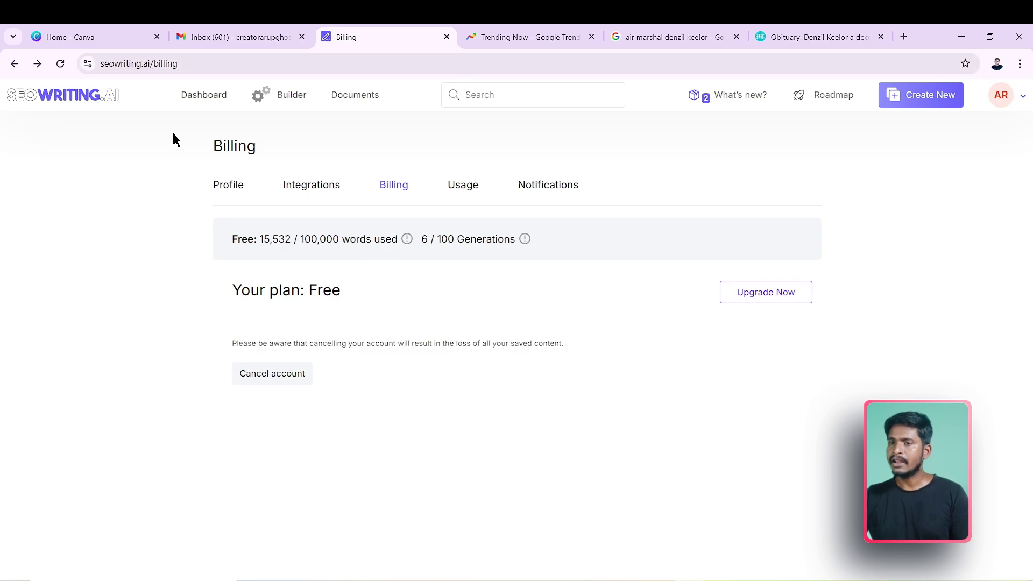